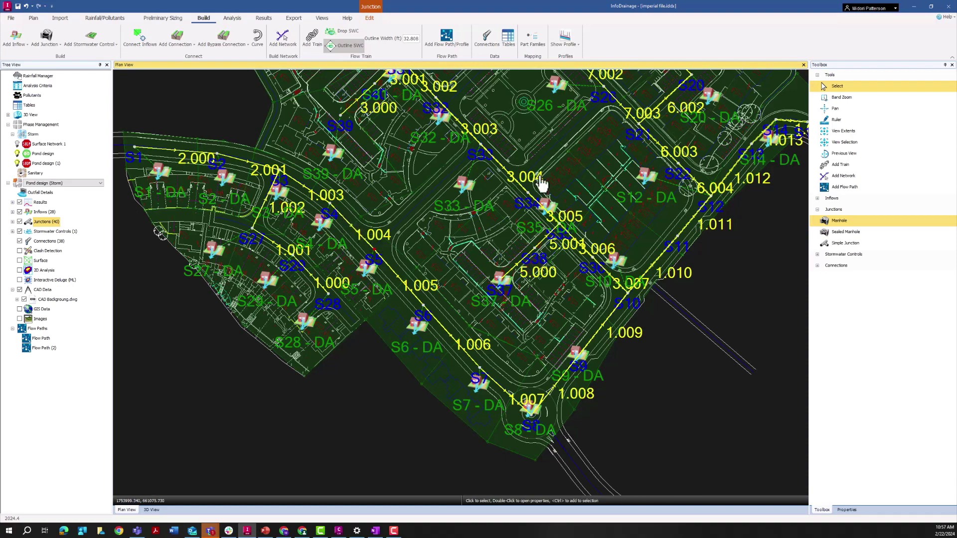
Open the properties of manhole S5, review its dimension settings, and close the dialog.
scroll(541, 185, down, 2)
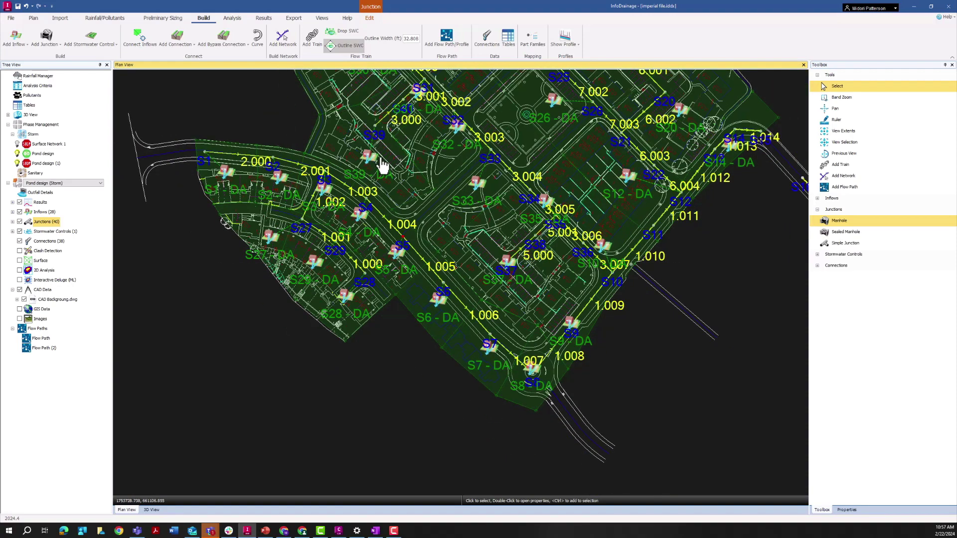
scroll(298, 166, up, 2)
scroll(294, 166, up, 1)
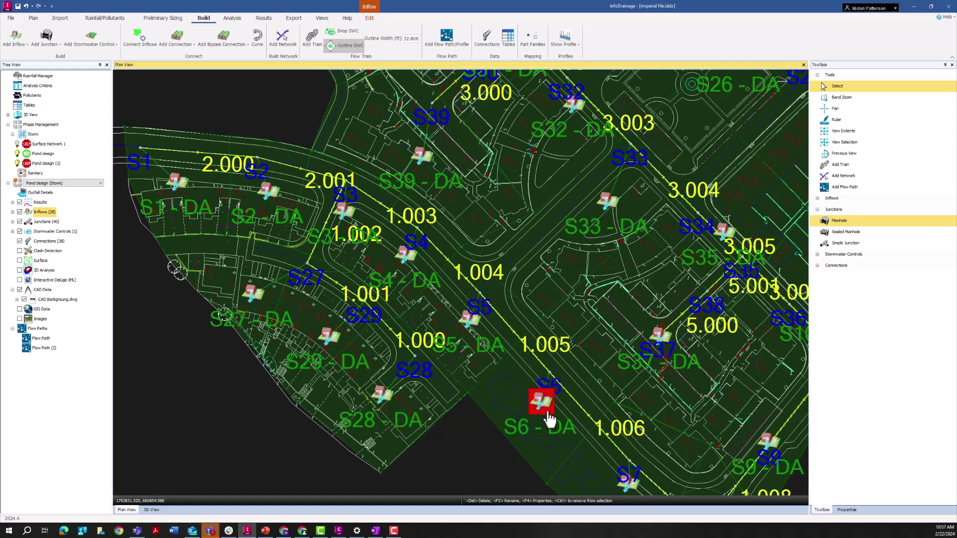
click(481, 299)
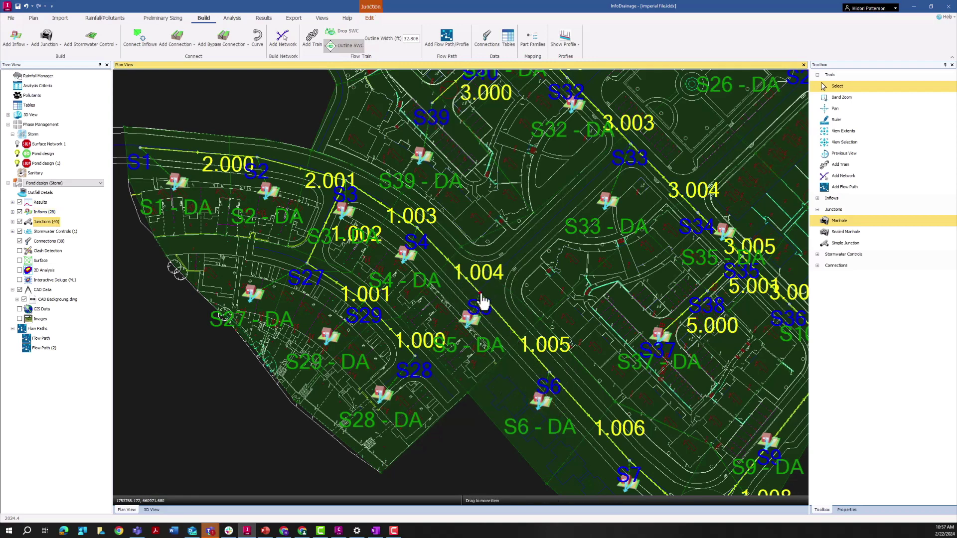
double_click(482, 299)
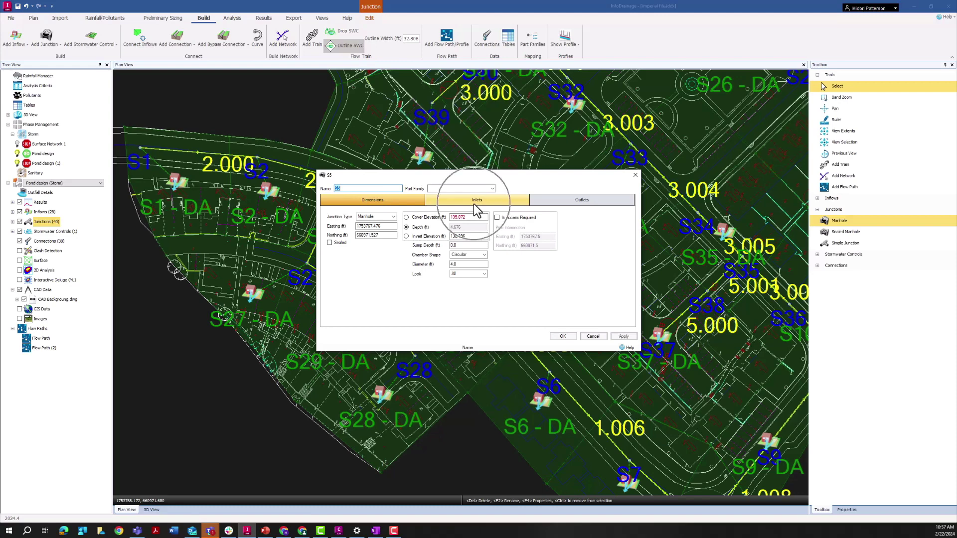
click(370, 189)
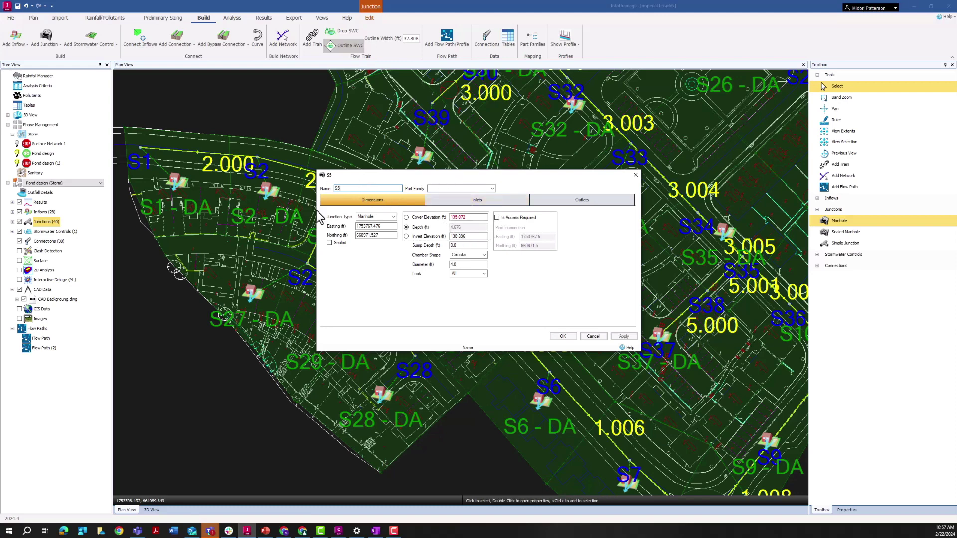
click(635, 176)
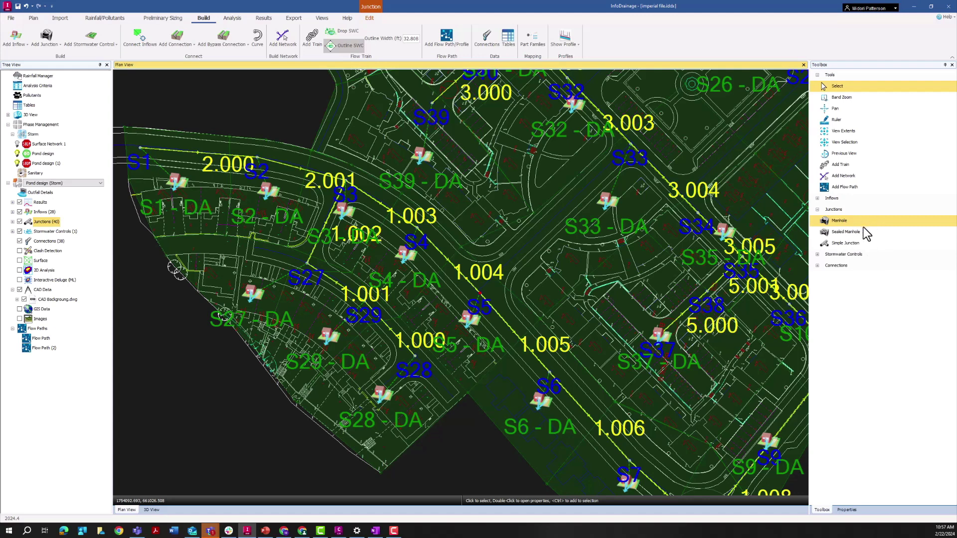
Reopen manhole S5's properties on its inlet settings and move the dialog clear of the junction in the plan.
double_click(480, 295)
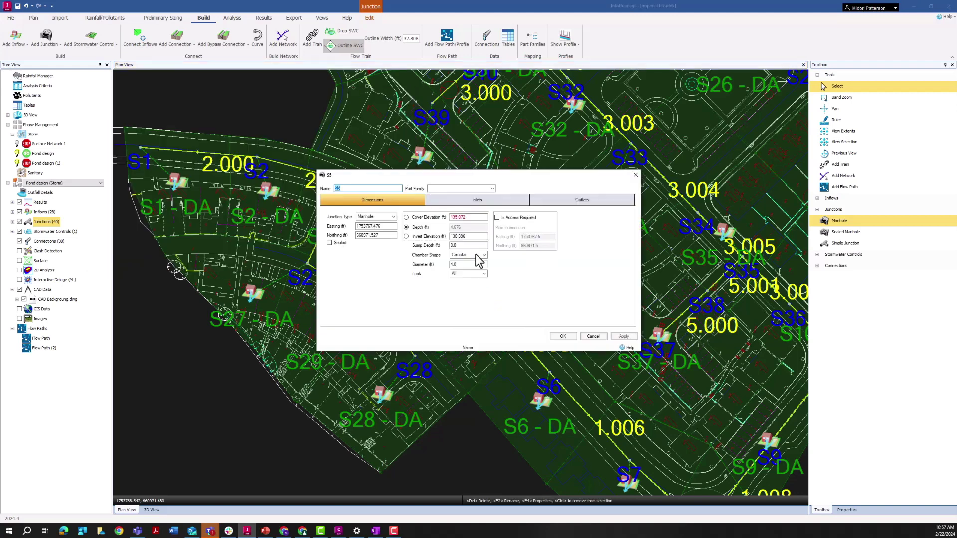
click(464, 201)
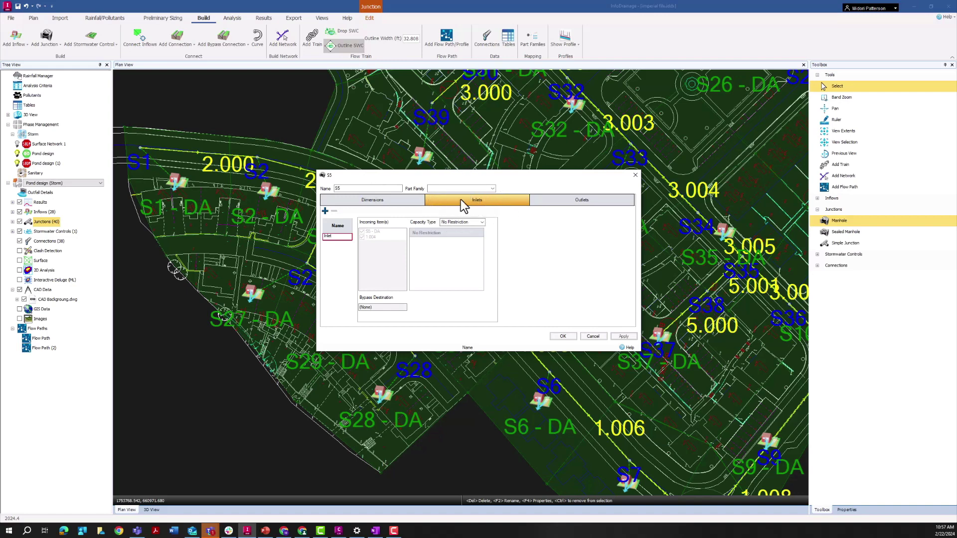
drag(451, 176, 627, 112)
click(513, 172)
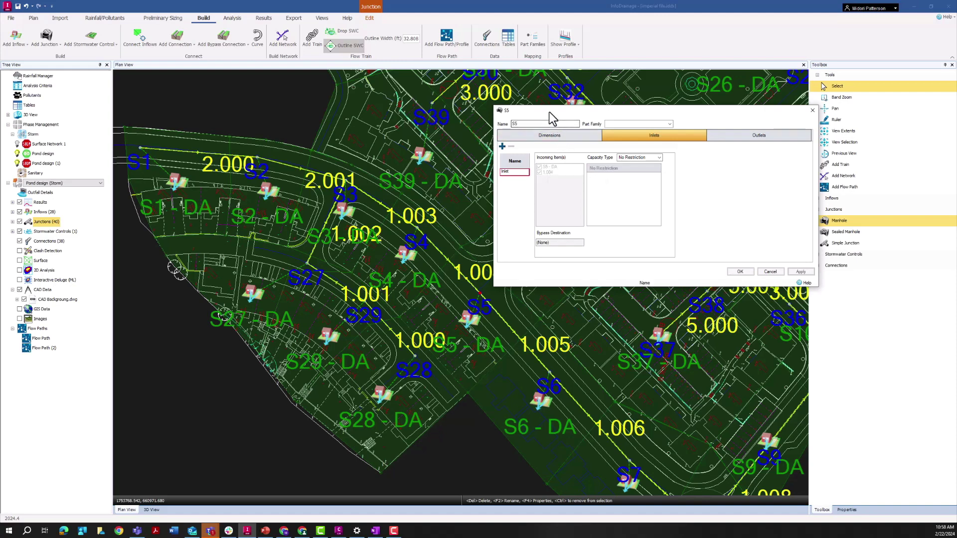
drag(551, 111, 548, 84)
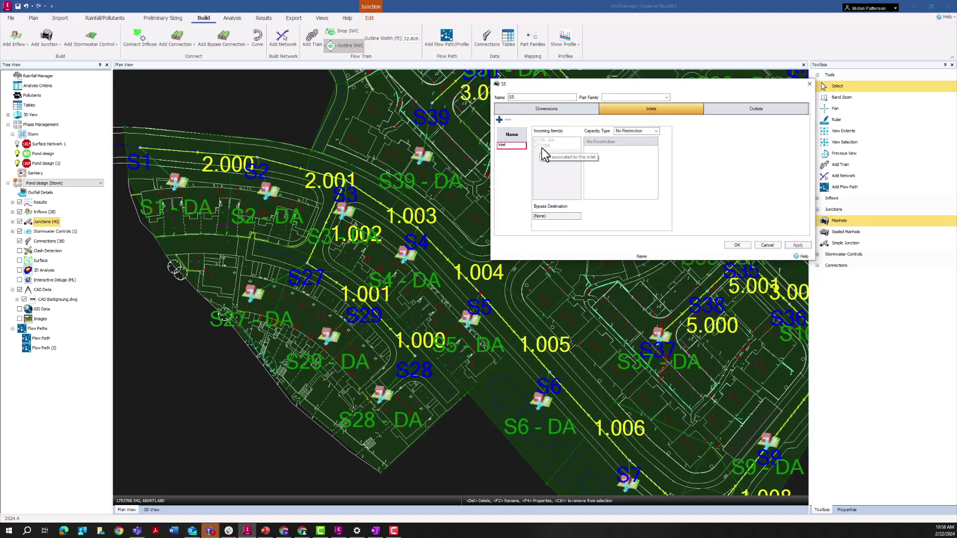
Identify S5's incoming items in the plan by highlighting connection 1.004 and catchment S5 - DA, then reselect the manhole.
scroll(479, 289, up, 2)
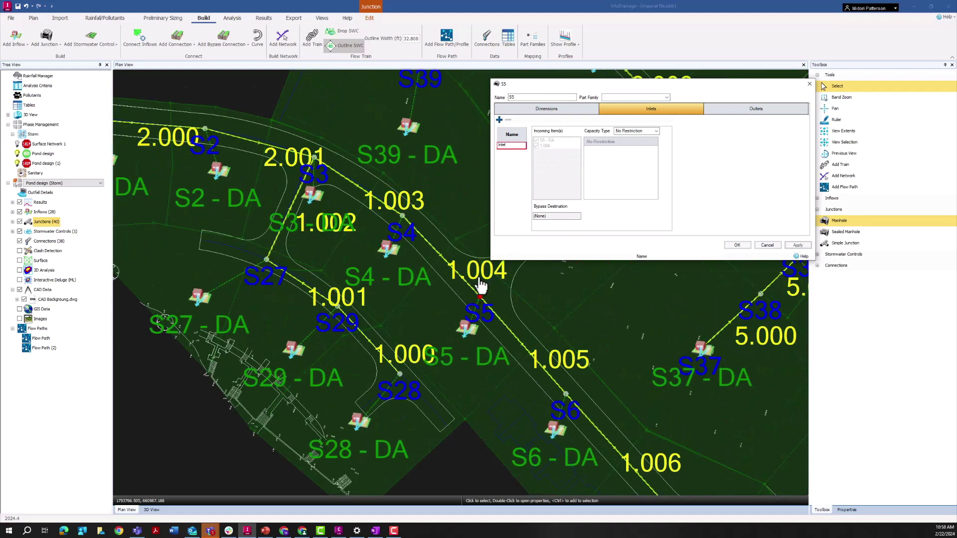
click(449, 270)
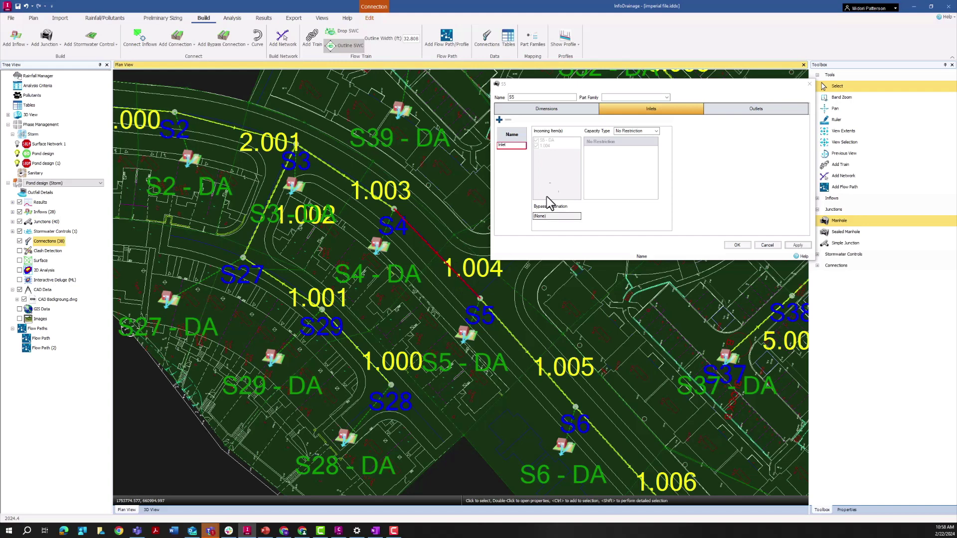
click(544, 142)
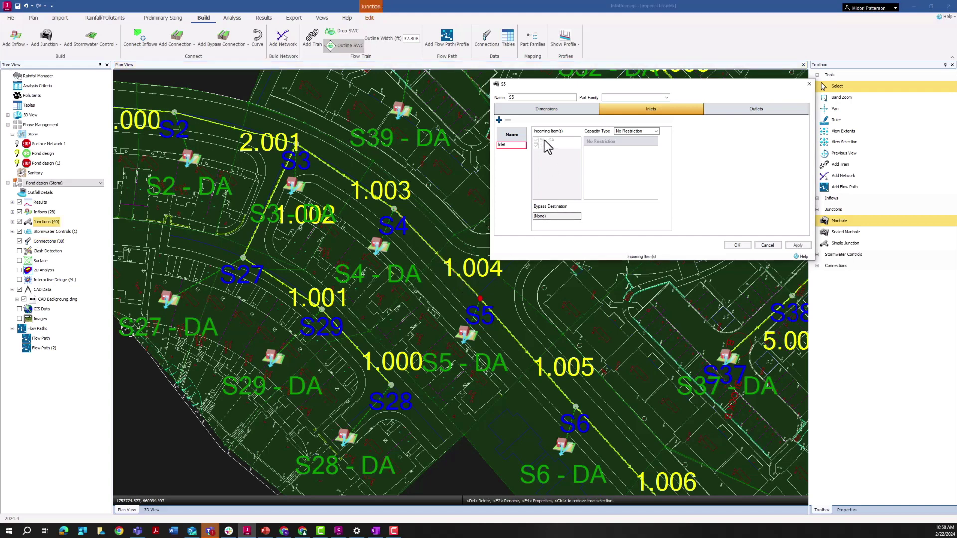
click(486, 368)
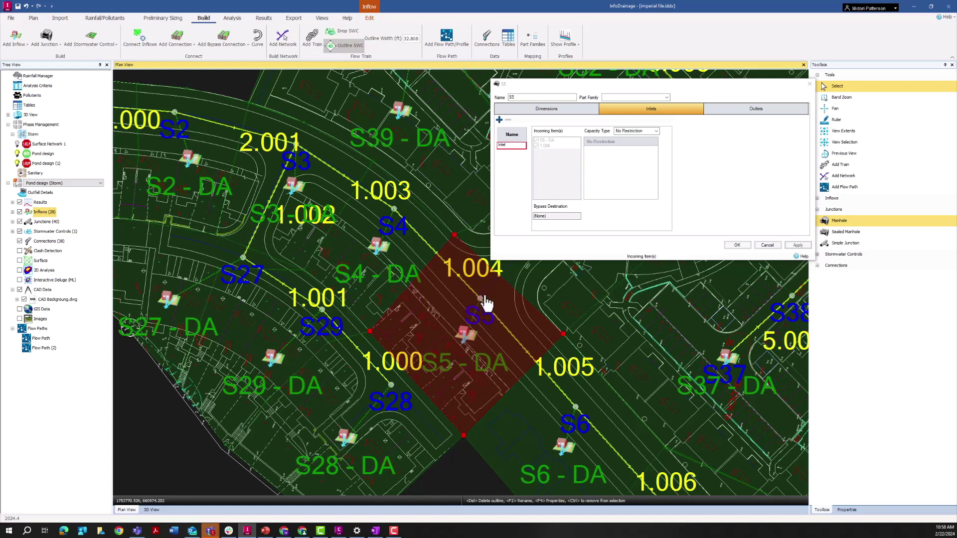
click(481, 298)
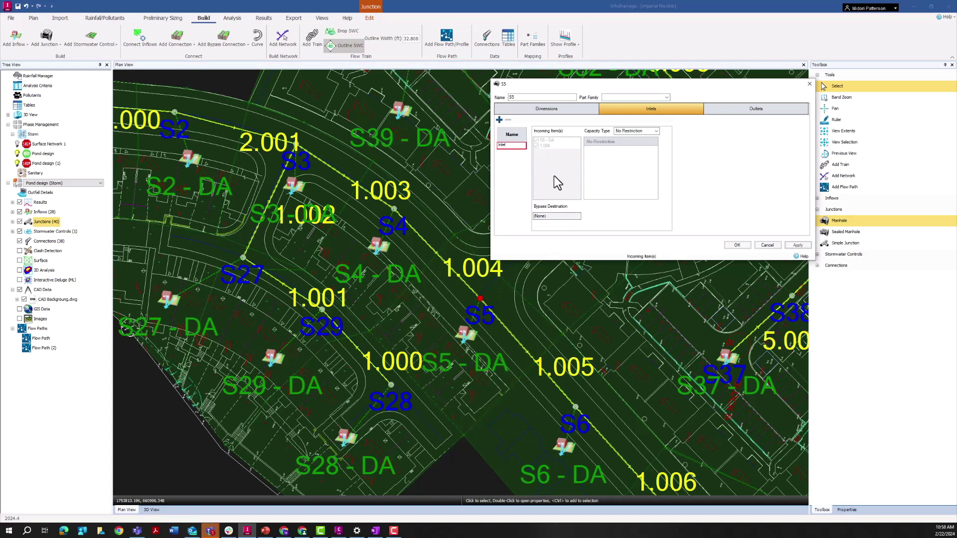
Add a second inlet to S5 named Street inlet and assign the incoming item S5 - DA to it.
click(500, 120)
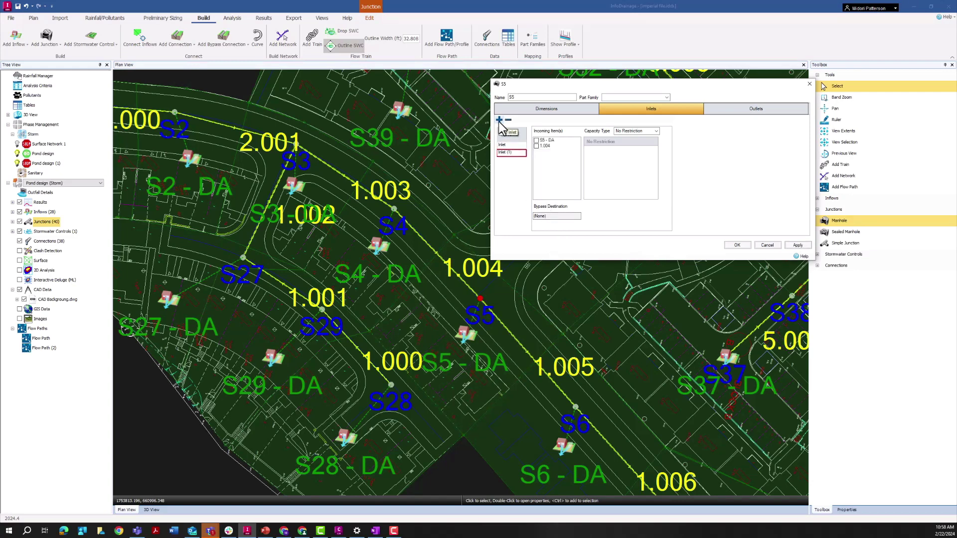
click(511, 152)
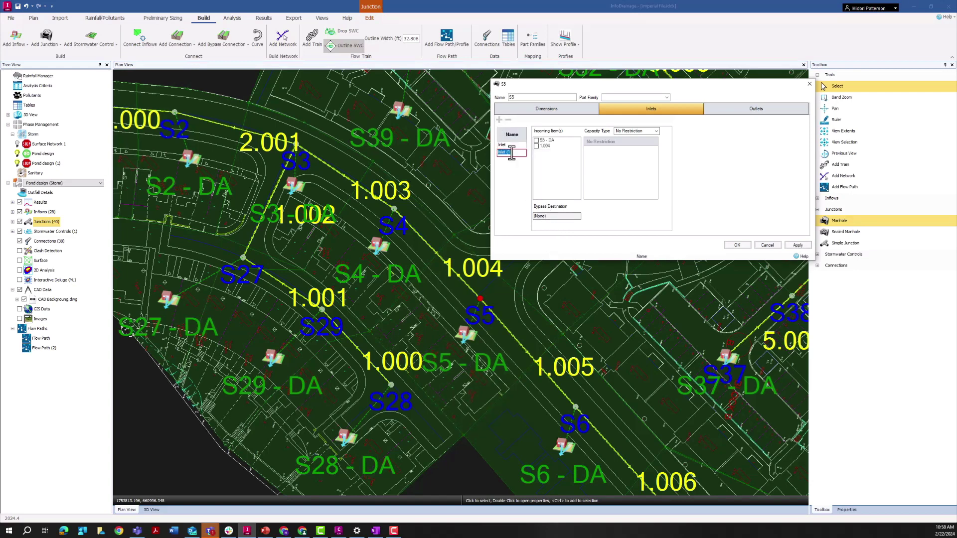
text(Street)
click(537, 140)
drag(540, 84, 414, 96)
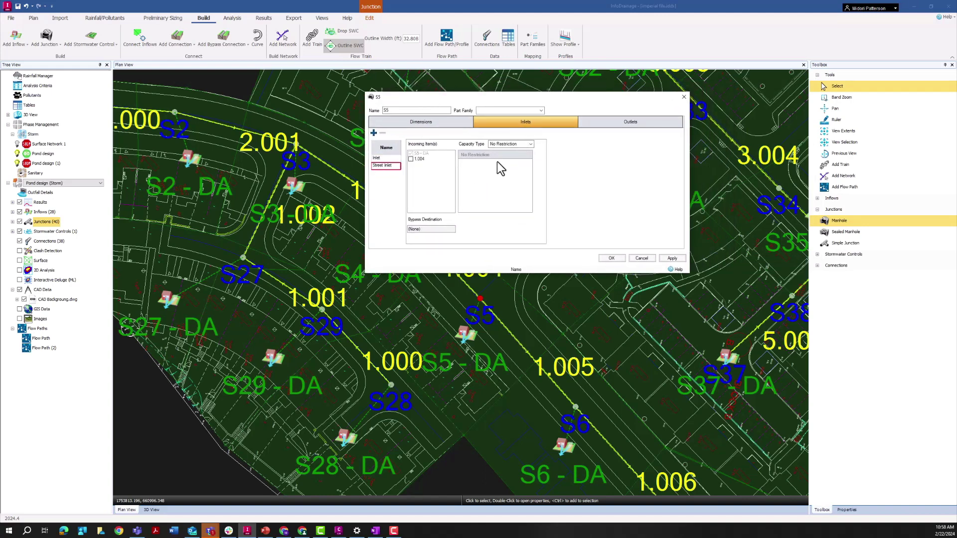
Try the Low/High Flow capacity type on the Street inlet and go through its bypass rate settings.
click(505, 147)
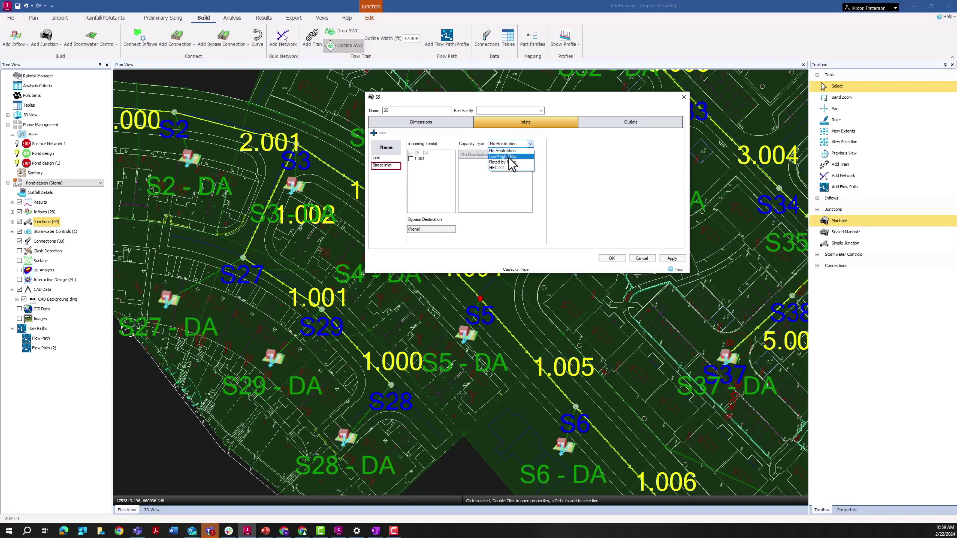
click(508, 156)
key(Tab)
key(Tab)
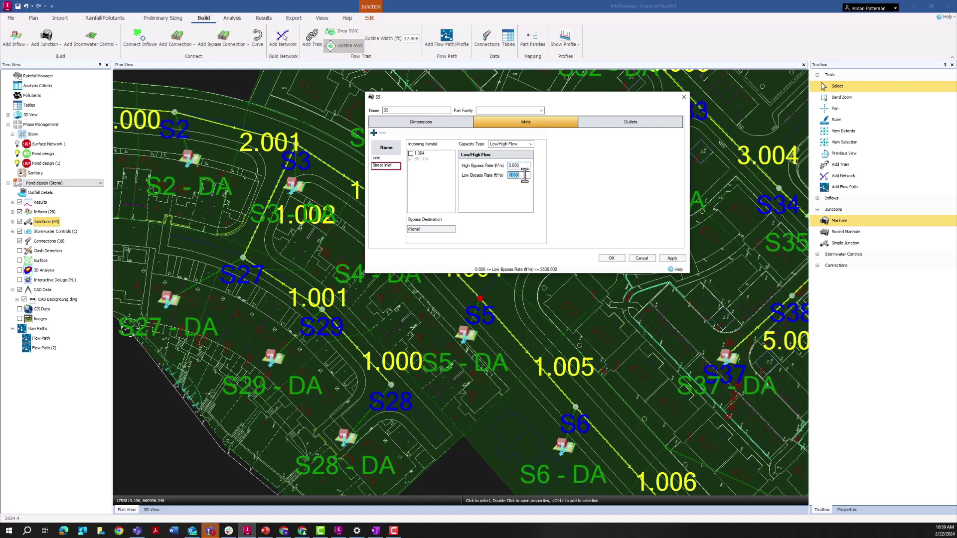
Try the Rated by Flow capacity type and fill the approach flow table using a 0.100 ft³/s increment.
click(522, 144)
click(519, 169)
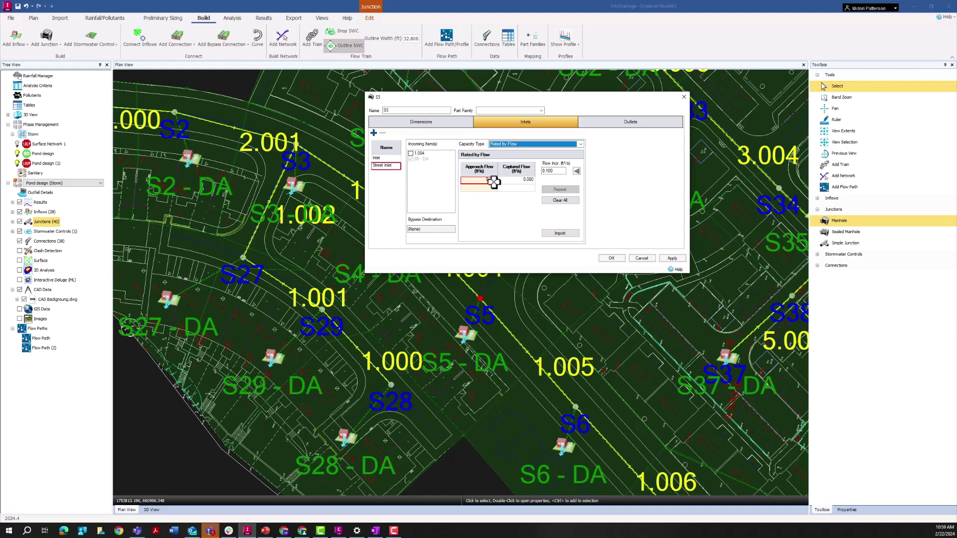
click(577, 171)
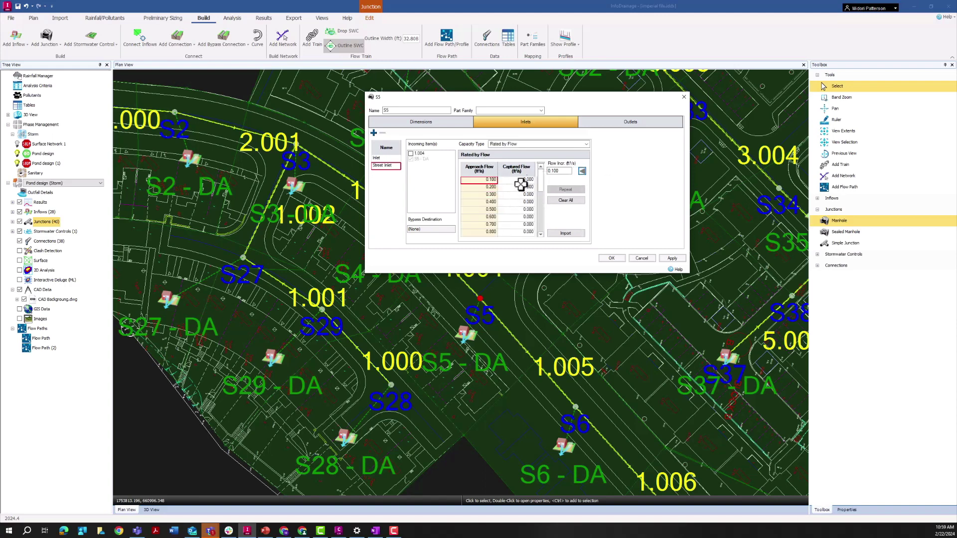
scroll(542, 219, up, 5)
Set the Street inlet's capacity type to HEC-22 and go through its gutter slope, width and Manning's n settings.
click(516, 144)
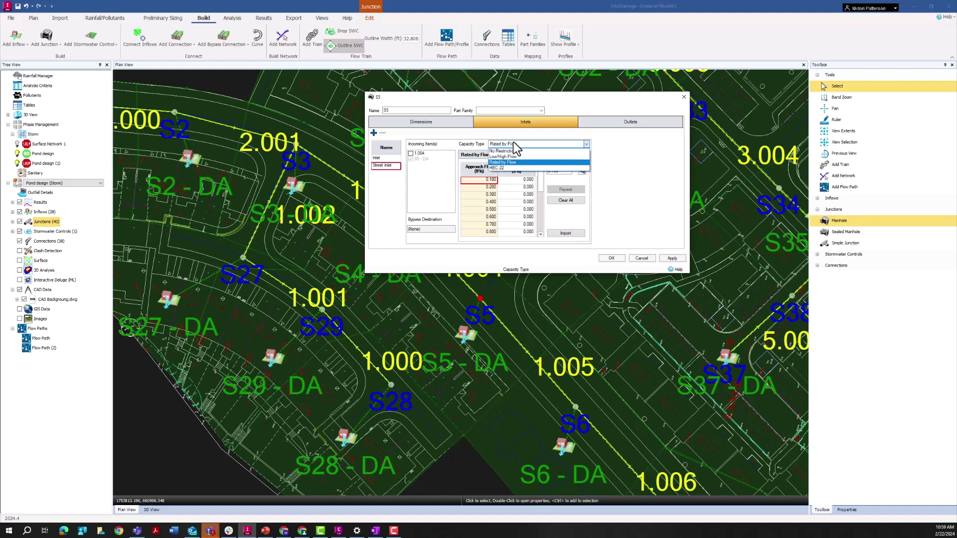
click(504, 168)
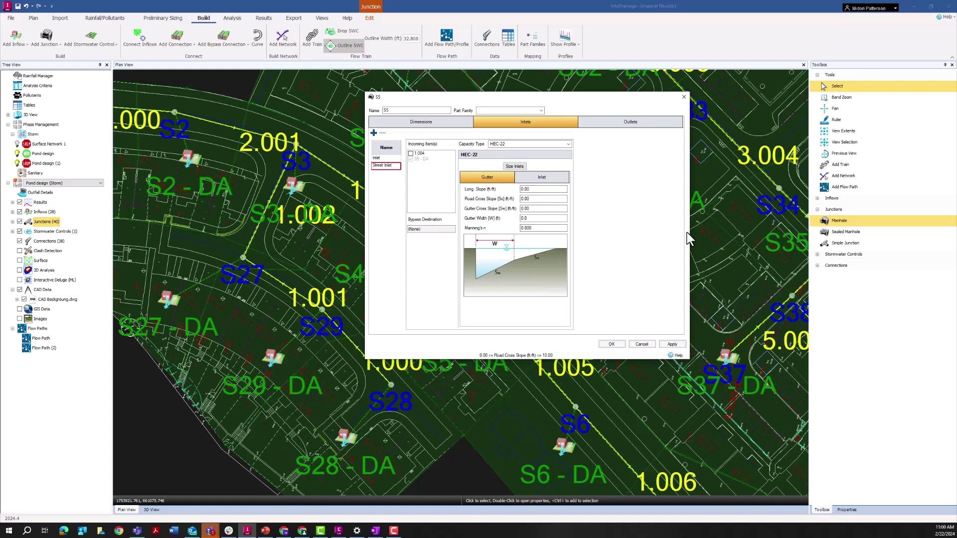
click(555, 190)
click(555, 199)
click(549, 209)
click(546, 218)
click(542, 229)
Compare the HEC-22 Curb, Combination and Slotted inlet types, and set the Street inlet's type to Curb.
click(542, 179)
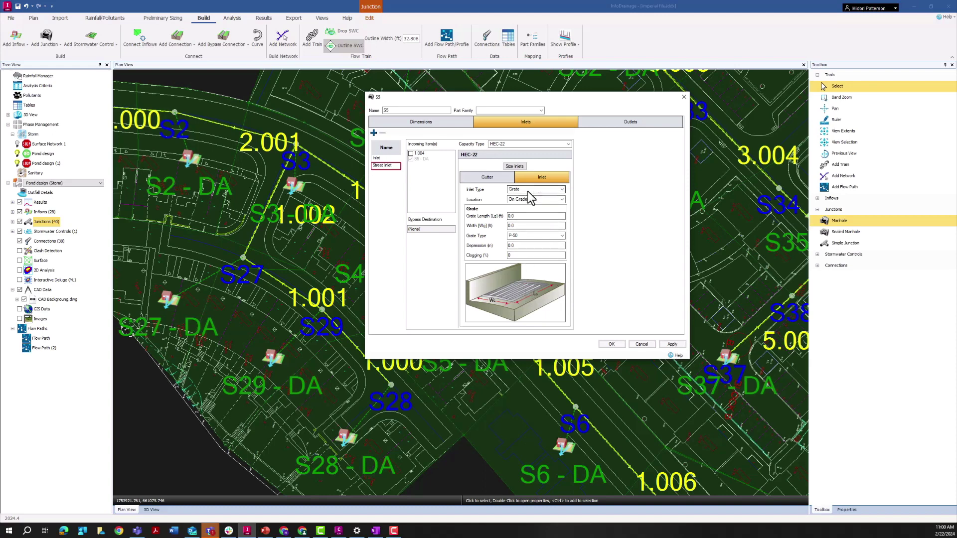
click(528, 190)
click(525, 201)
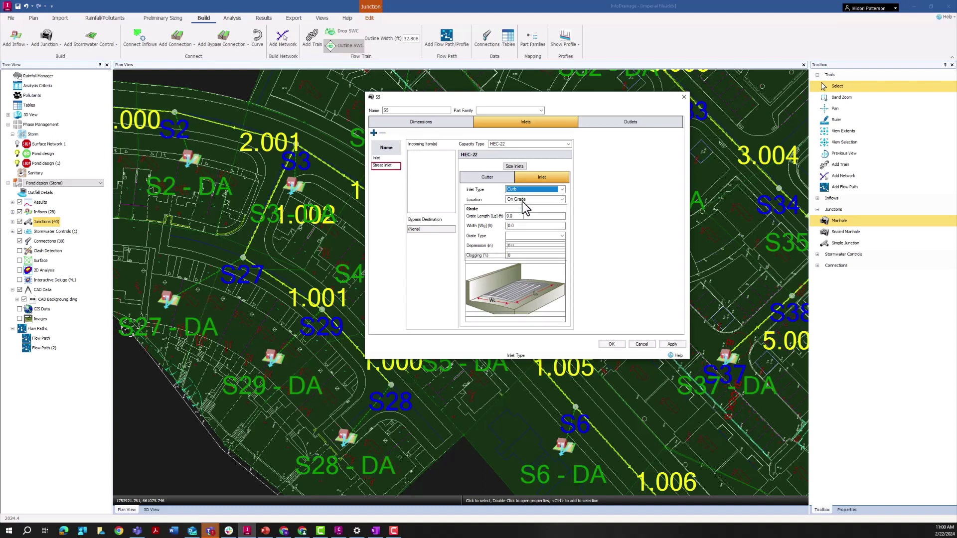
click(526, 190)
click(521, 207)
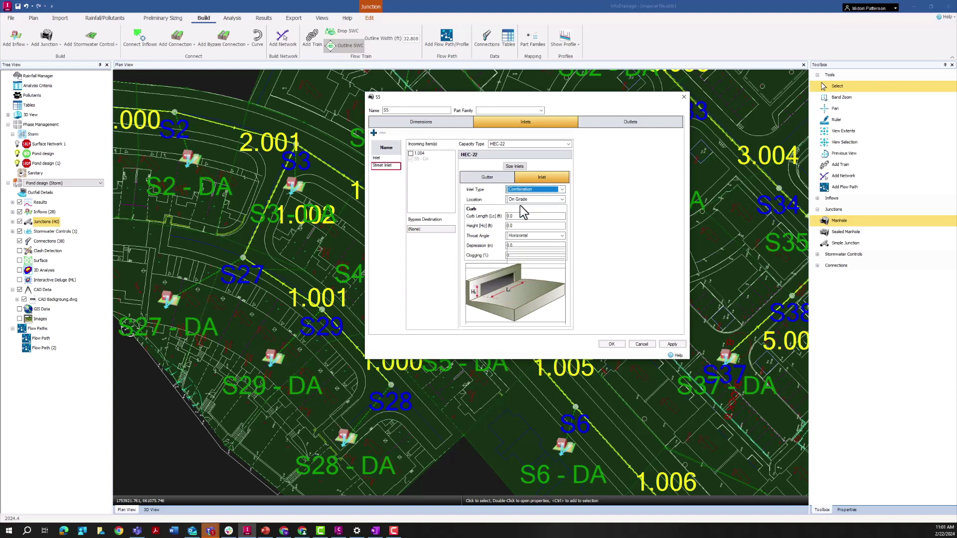
click(526, 189)
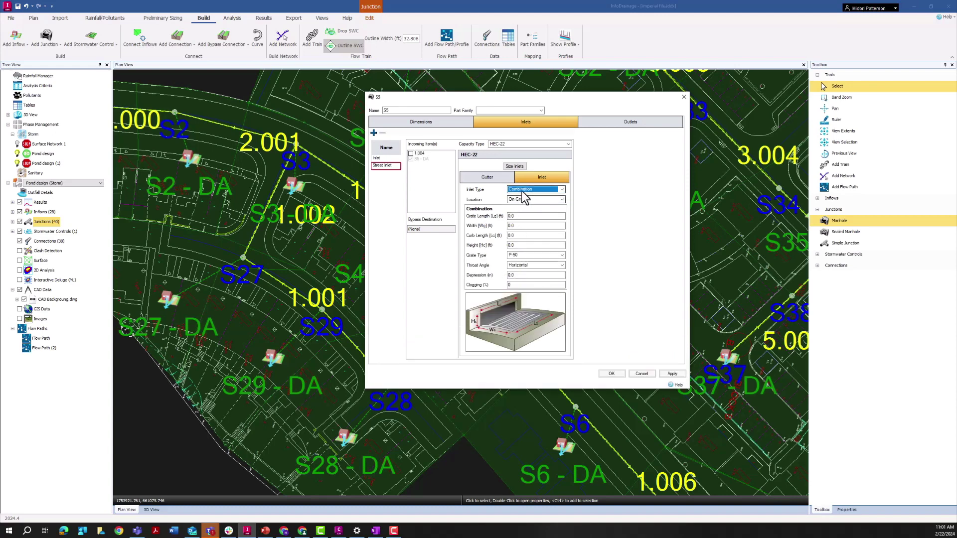
click(522, 213)
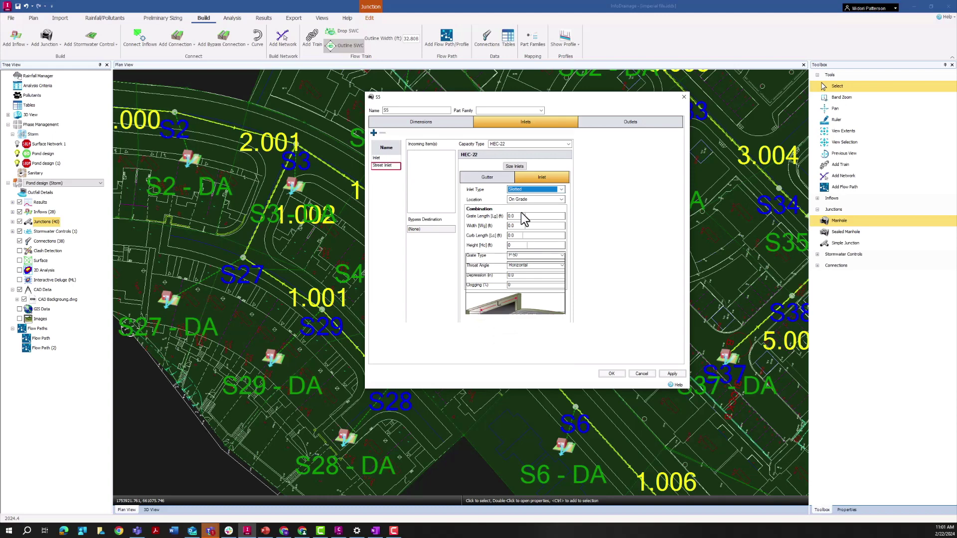
click(538, 190)
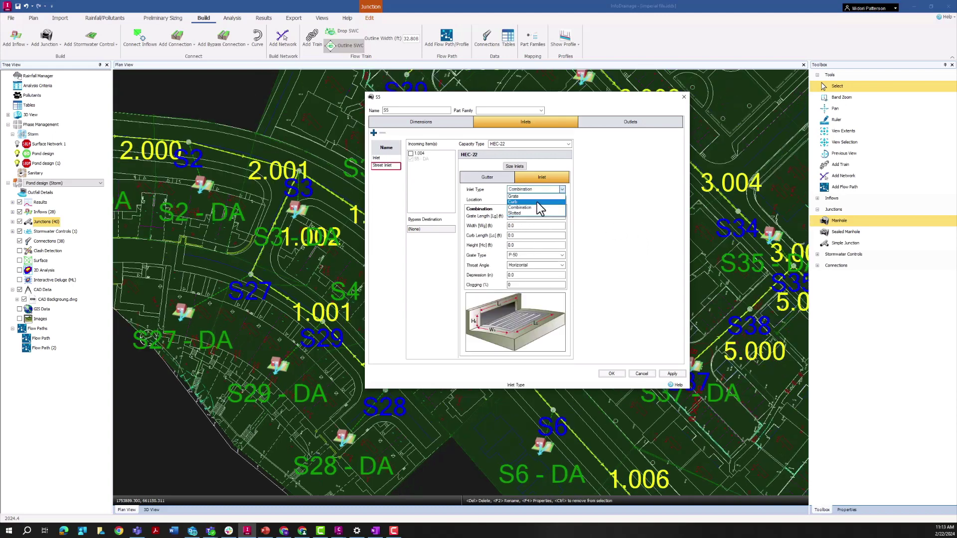
click(540, 206)
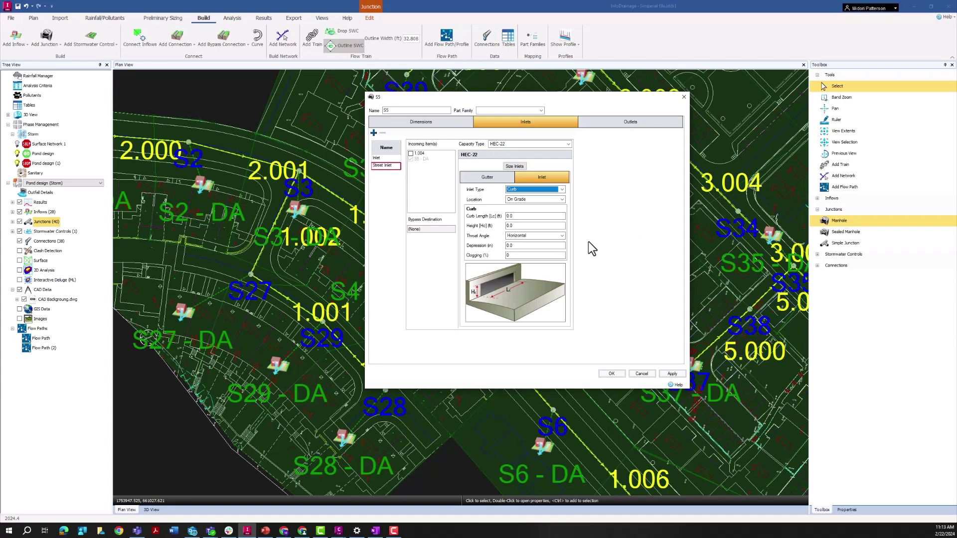
Switch to Civil 3D and open the upper curb inlet structure at the network's west end in the Object Viewer.
key(alt+Tab)
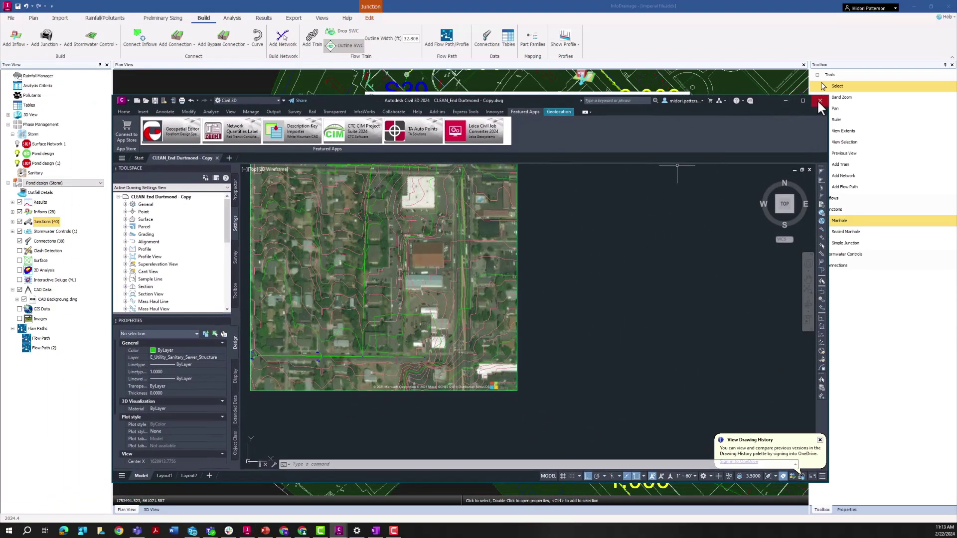
click(803, 100)
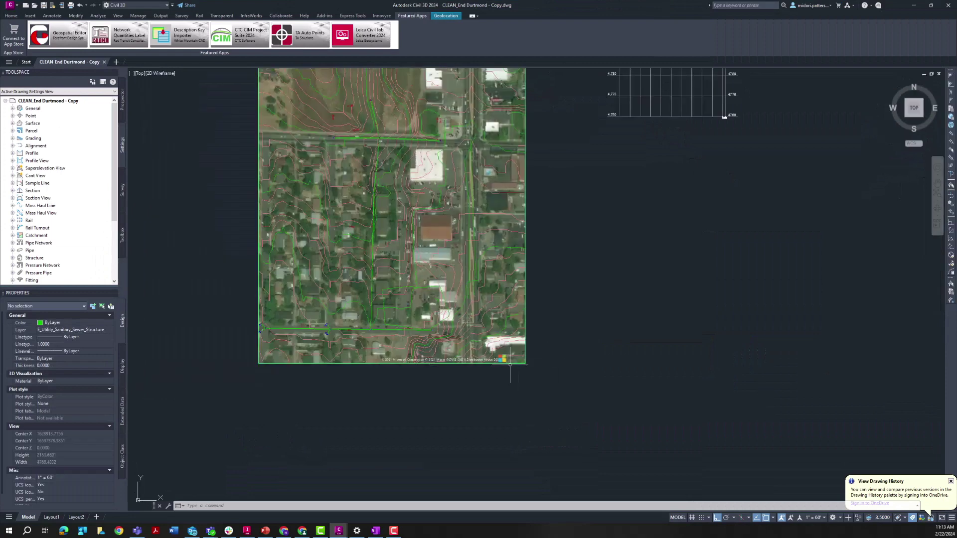
scroll(240, 326, up, 10)
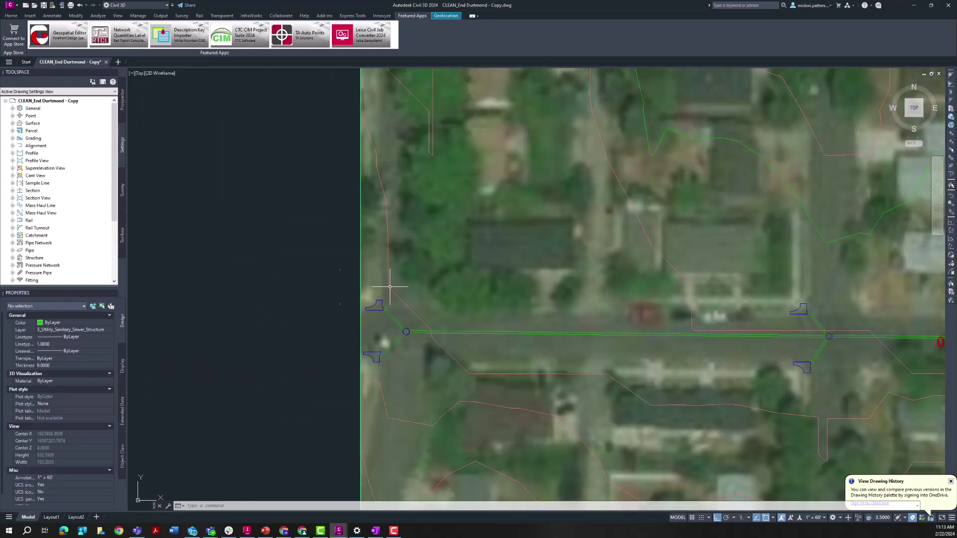
click(370, 307)
right_click(370, 308)
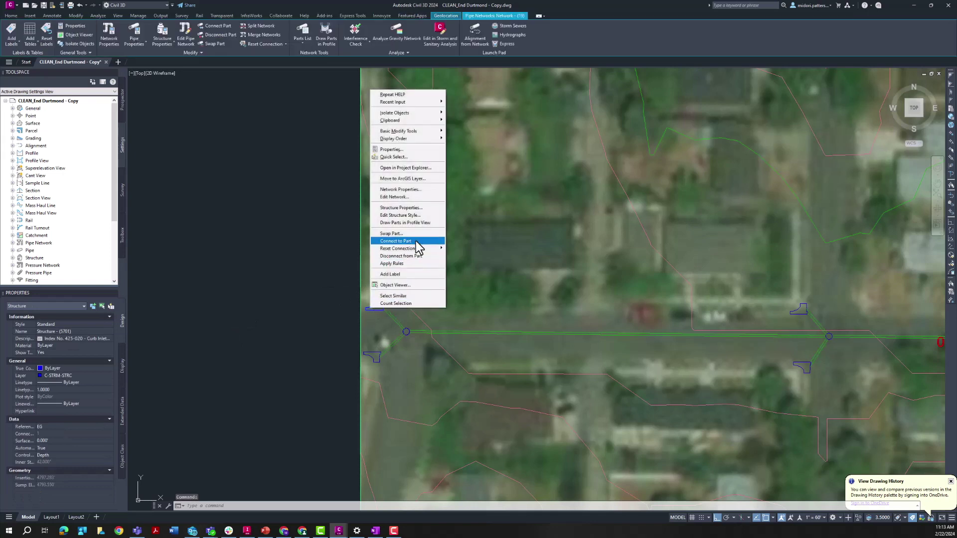
click(317, 307)
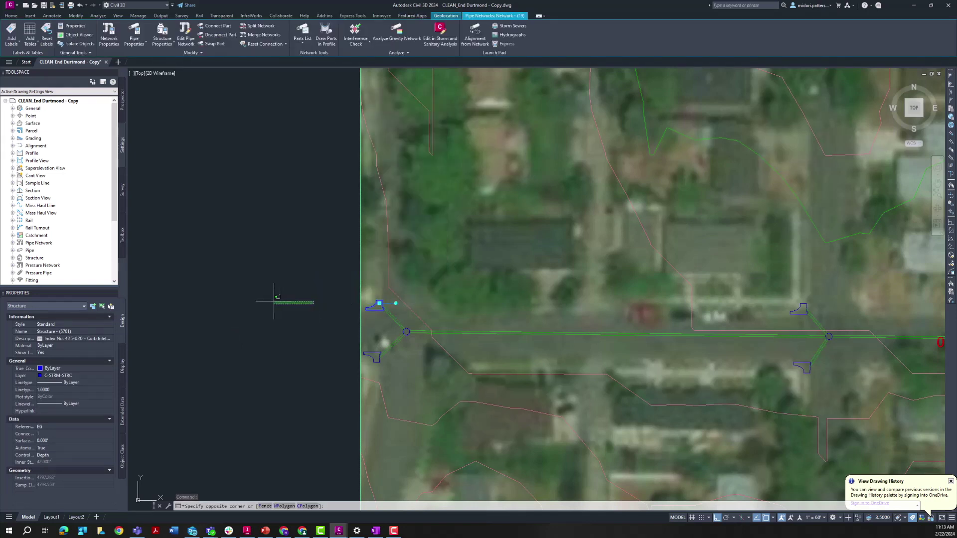
key(Escape)
scroll(339, 277, up, 6)
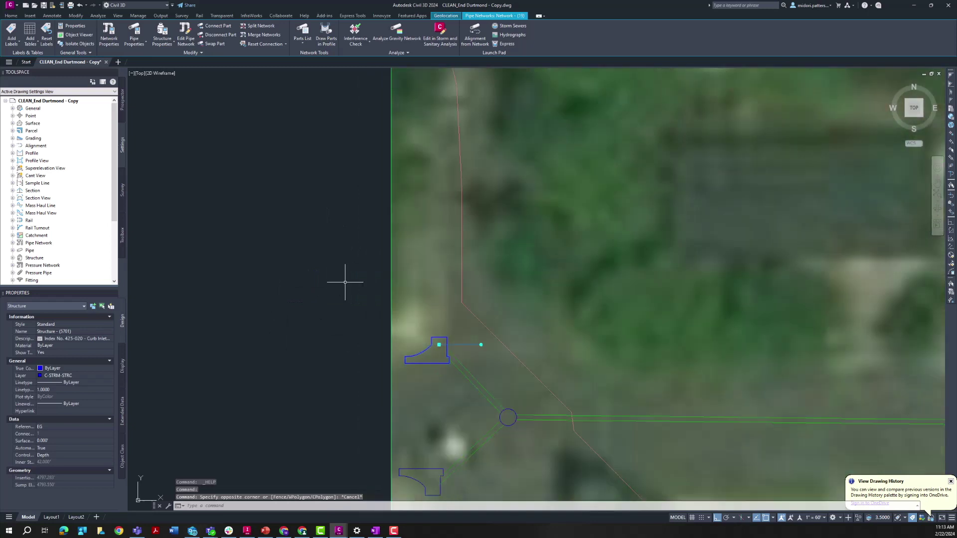
right_click(482, 382)
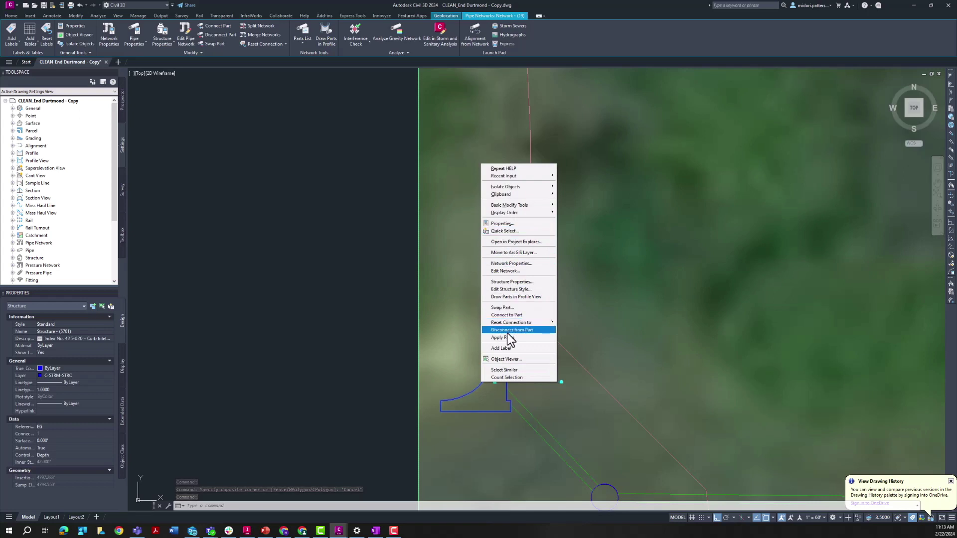
click(506, 359)
Examine the curb inlet structure's throat, gutter and box in 3D from several angles.
drag(542, 230, 504, 220)
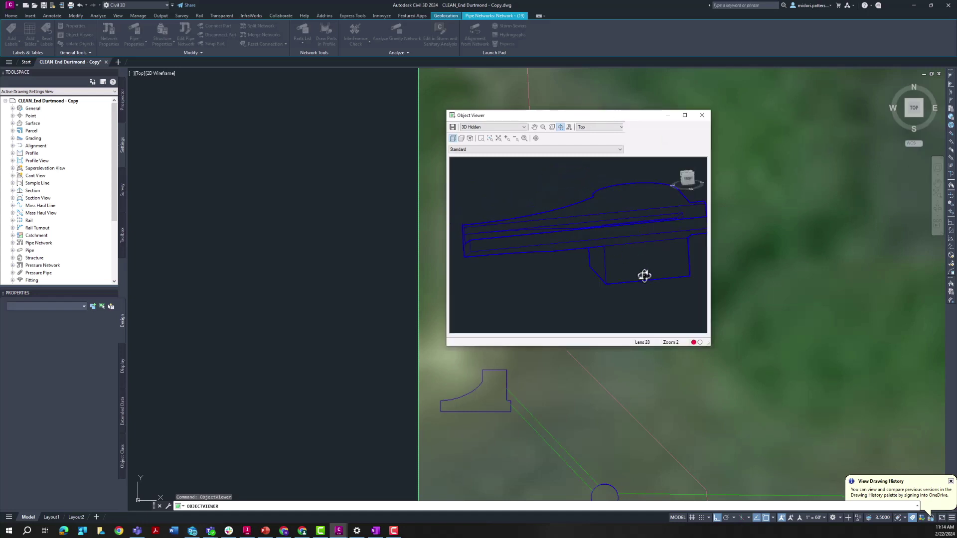
drag(643, 275, 581, 251)
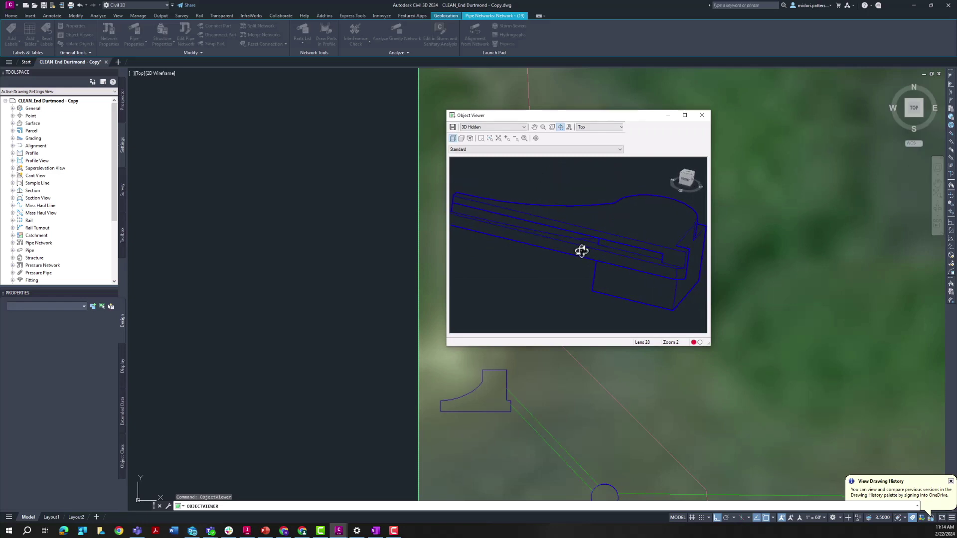
drag(656, 228, 609, 243)
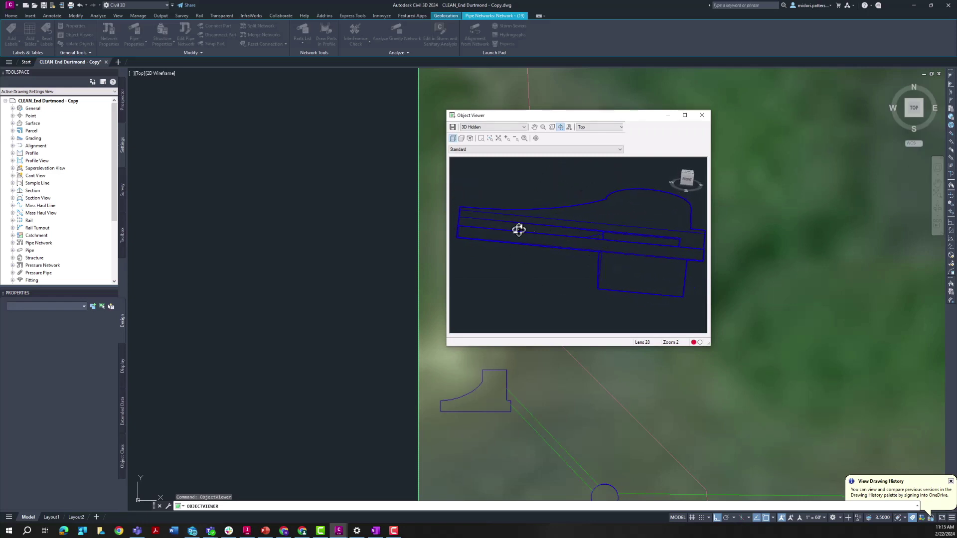
drag(679, 236, 618, 258)
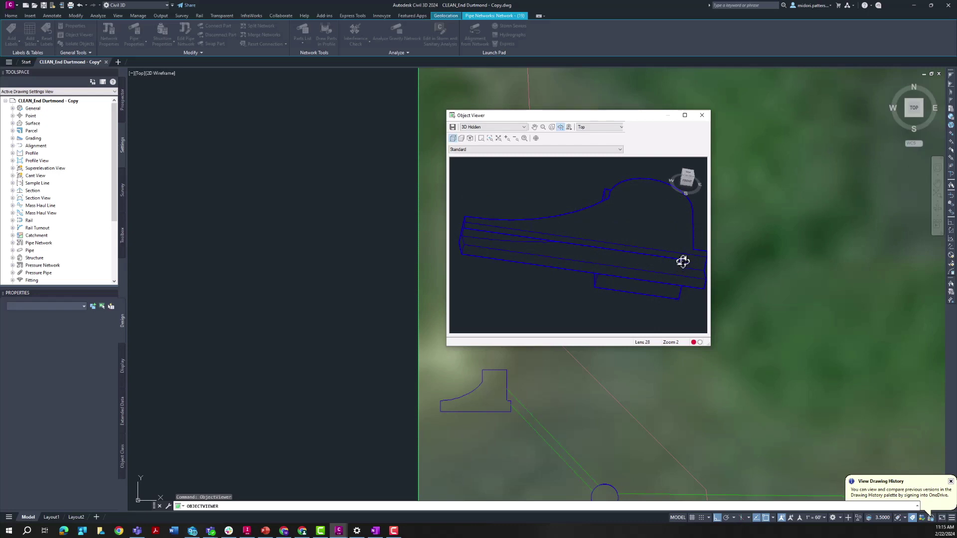
drag(677, 278, 596, 263)
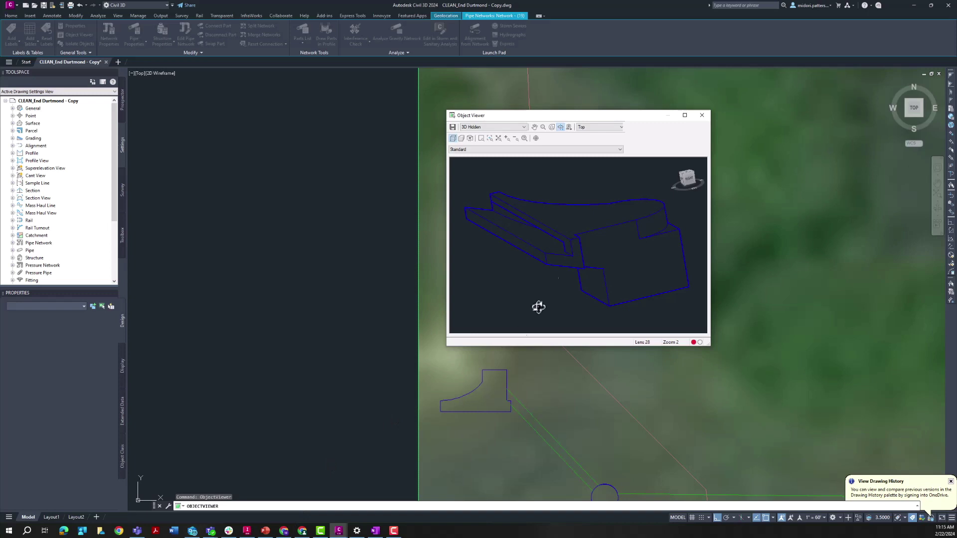
drag(546, 239, 583, 280)
Switch to the browser and examine the top dimensional details for curb inlet types 1 to 4 in 425-020.pdf.
click(285, 532)
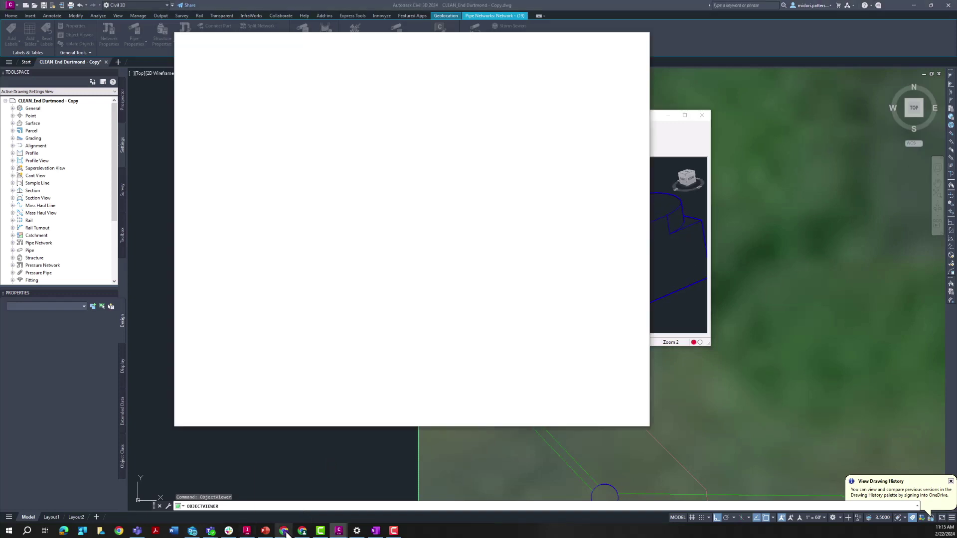
click(623, 40)
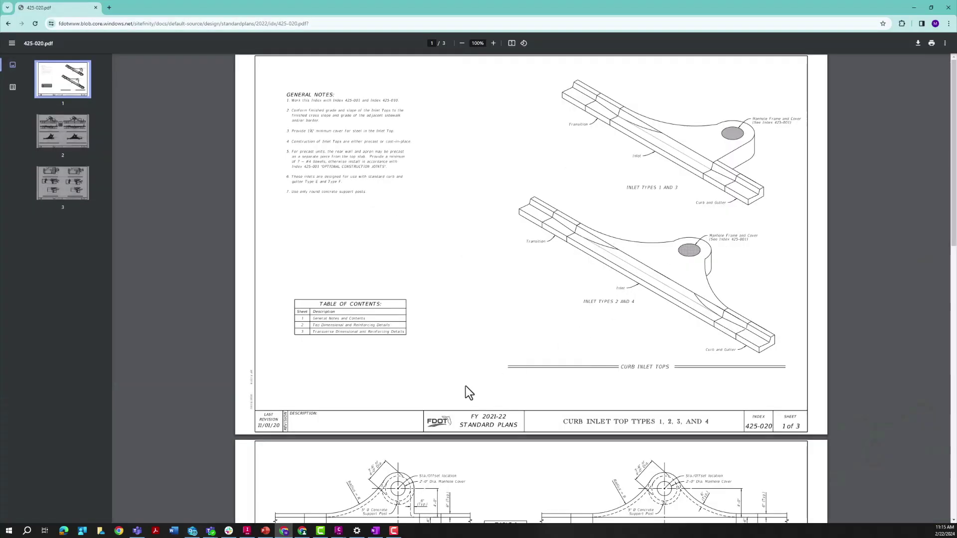
drag(567, 422, 710, 421)
click(714, 422)
scroll(566, 311, down, 4)
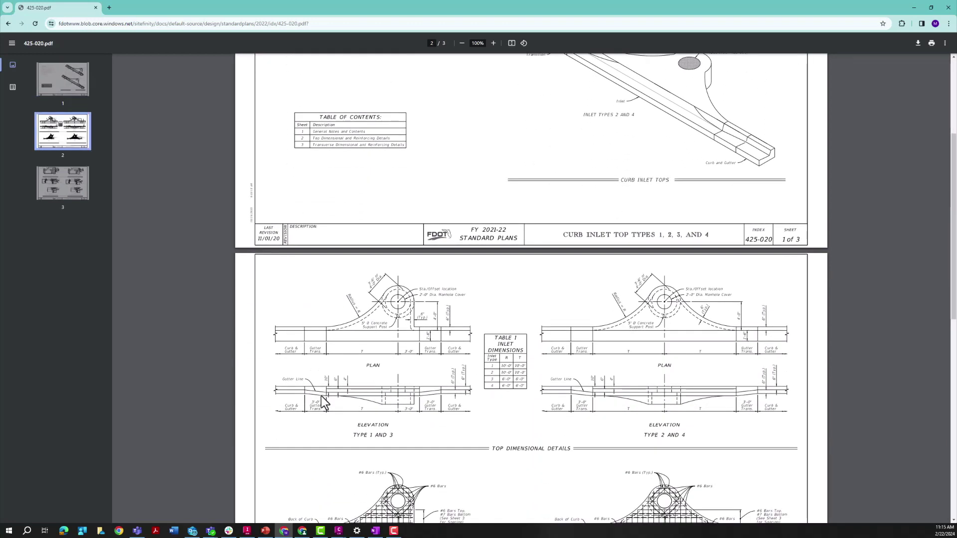
ctrl+scroll(325, 402, up, 5)
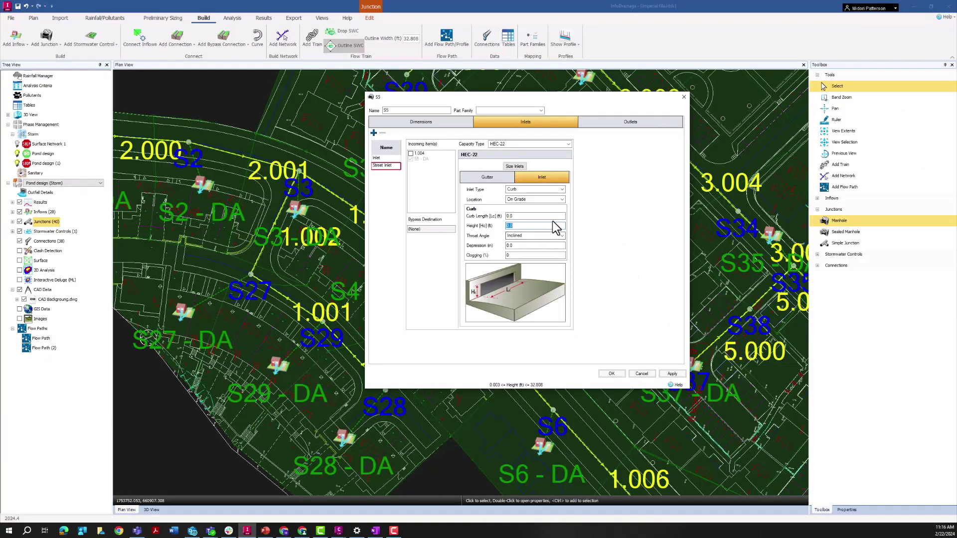
Set the Street inlet's curb length to 7 ft and height to 0.5 ft, and go through its depression and clogging settings.
double_click(550, 215)
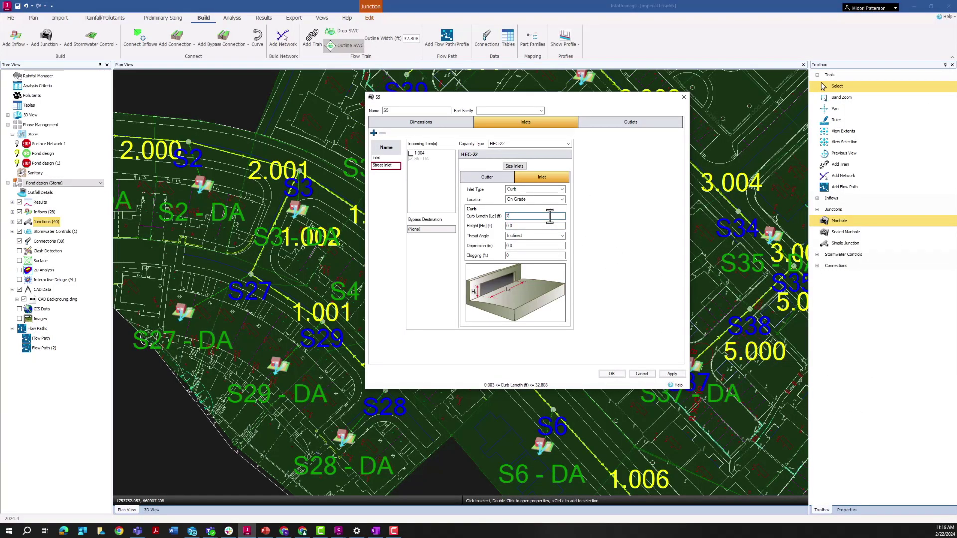
double_click(550, 226)
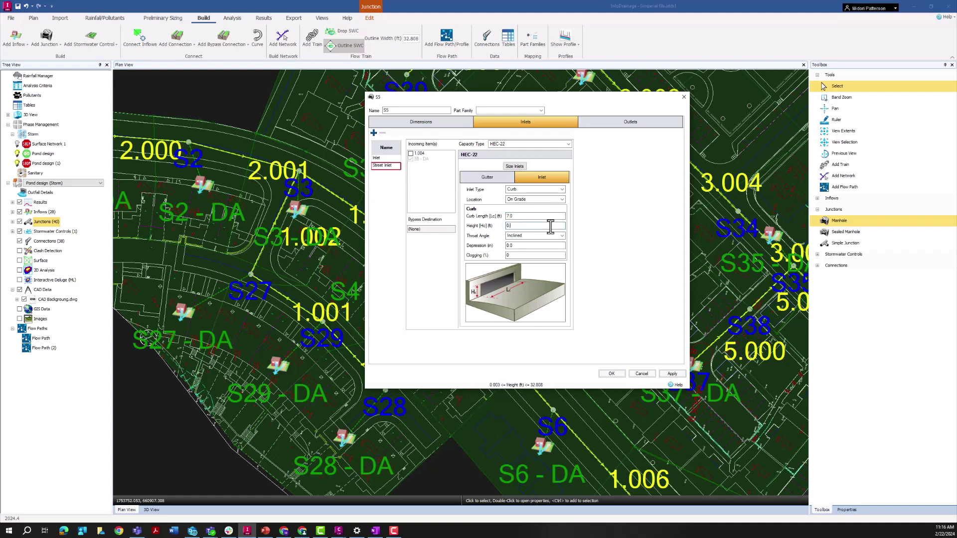
click(549, 242)
click(529, 226)
text(0.5)
double_click(543, 245)
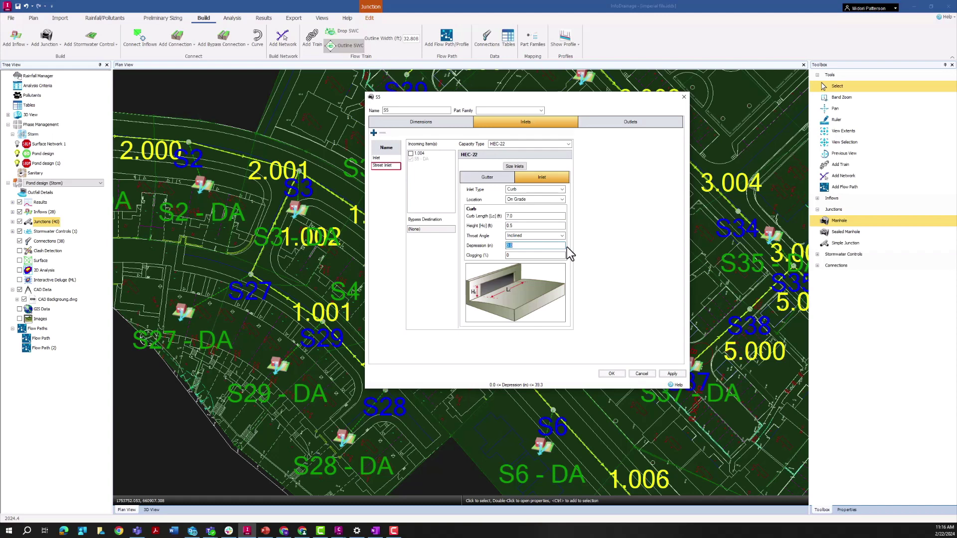
double_click(508, 255)
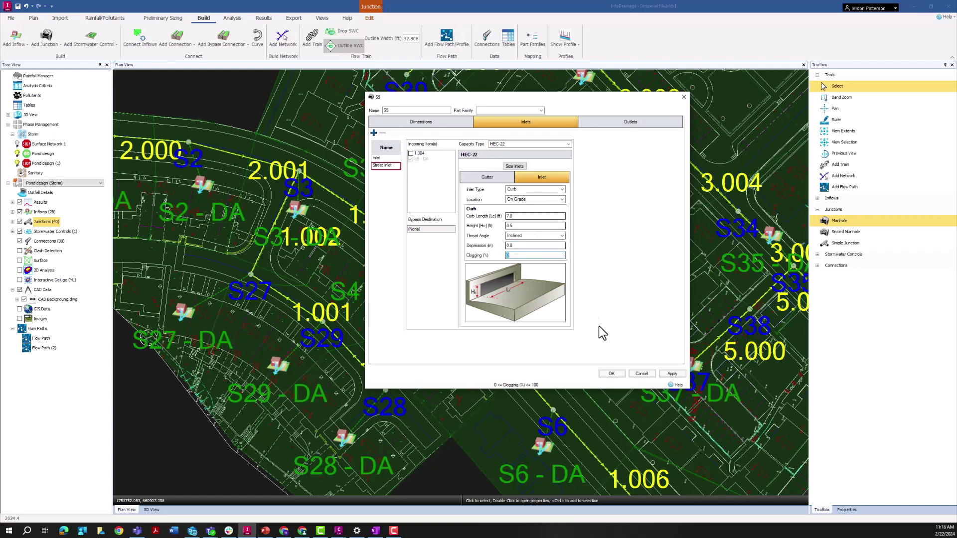
Recheck the inlet dimensions in 425-020.pdf and return to the Street inlet's throat angle setting.
click(284, 531)
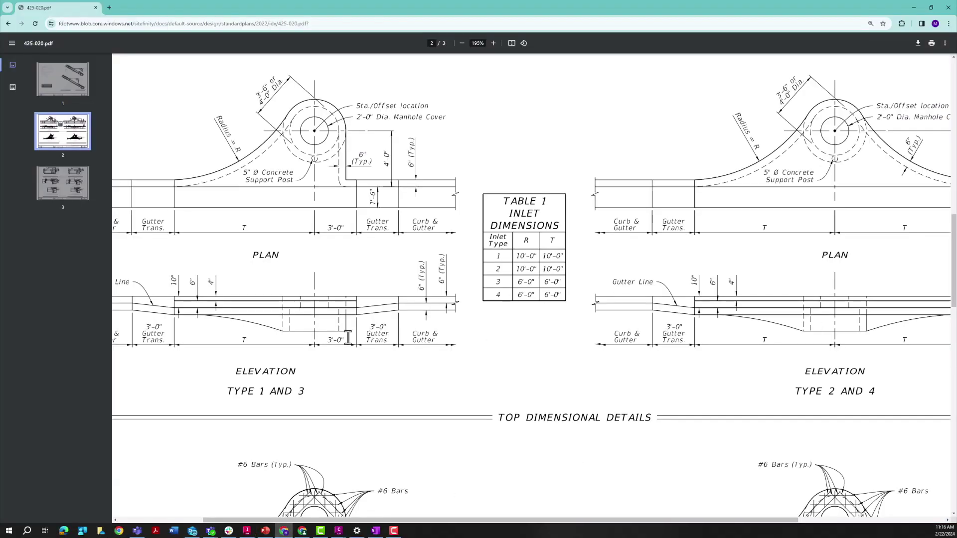
click(913, 7)
key(shift+Tab)
key(shift+Tab)
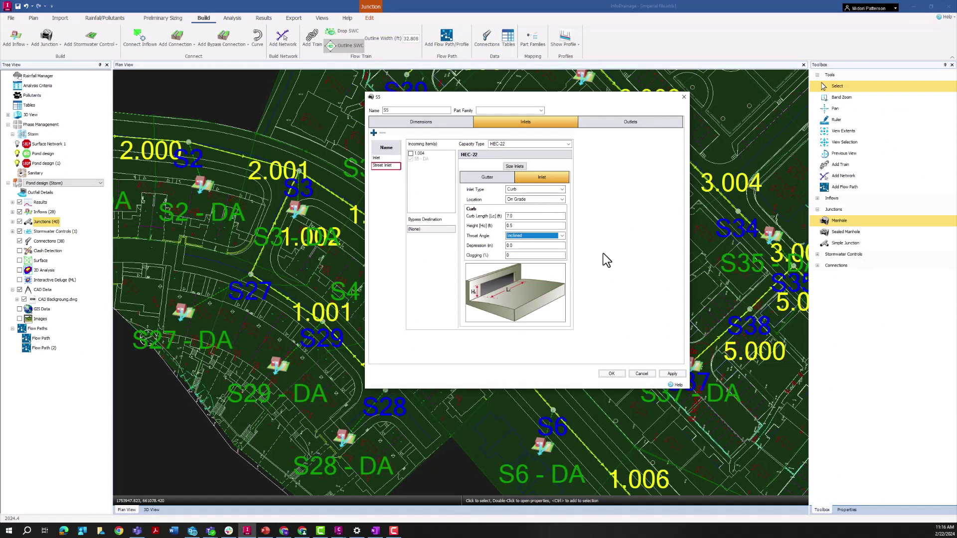
Open the Size Inlets tool for the Street inlet and locate the same tool among the preliminary sizing commands.
click(521, 167)
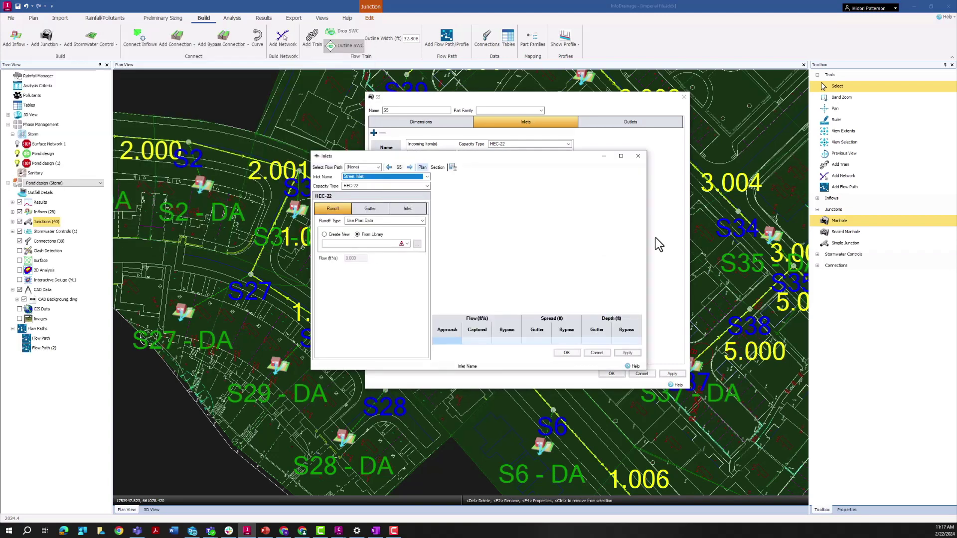
click(518, 168)
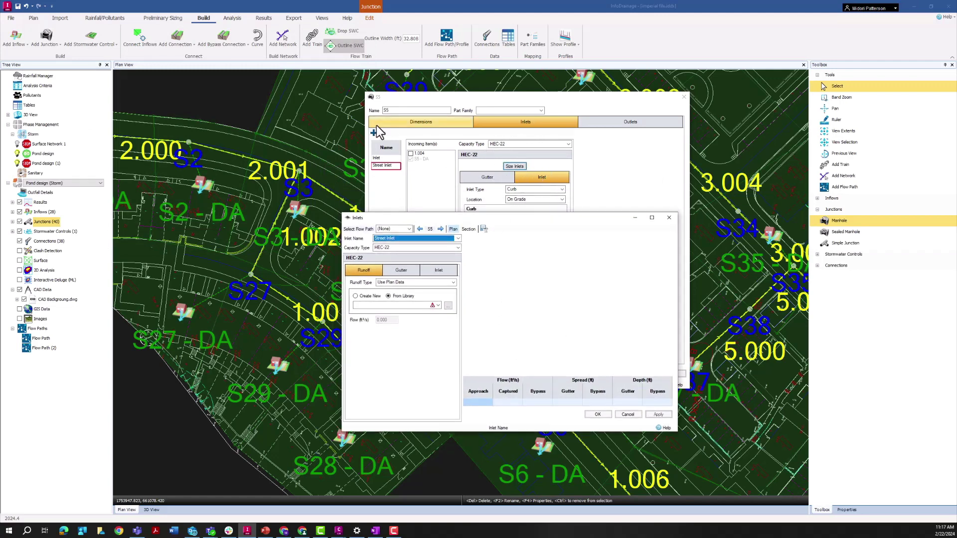
click(515, 168)
click(226, 20)
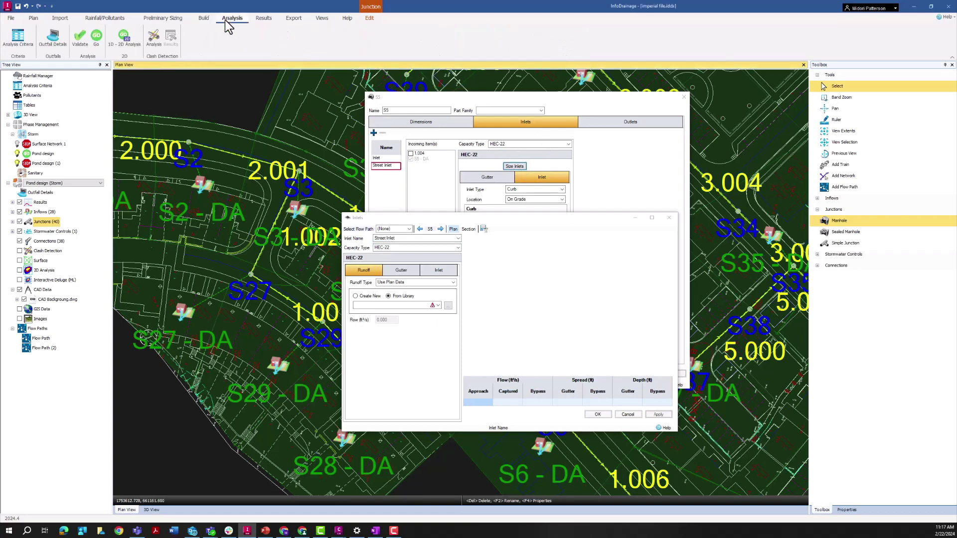
click(205, 23)
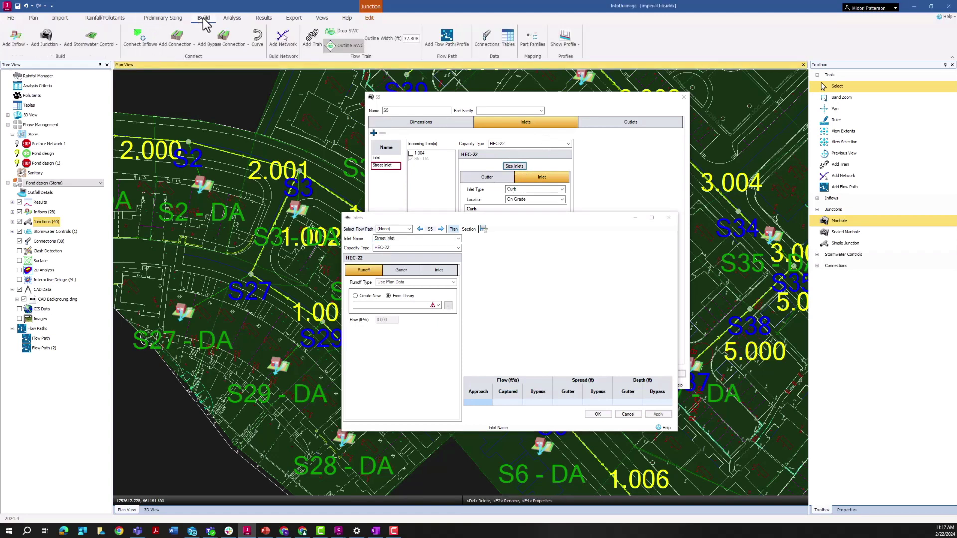
click(163, 19)
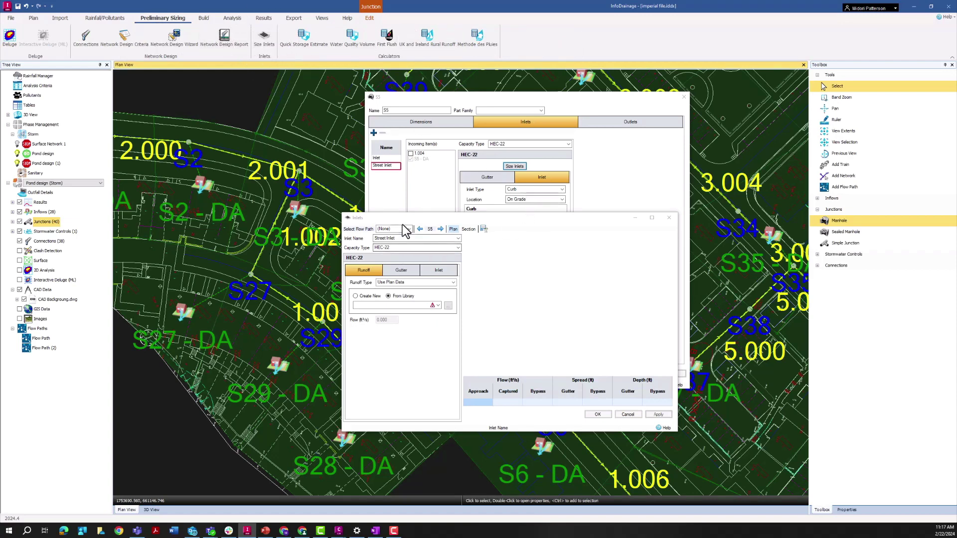
Maximize the inlet sizing window and use the Table IDF rainfall from the library with a 25-years return period.
drag(404, 219, 416, 161)
drag(511, 373, 519, 454)
click(663, 158)
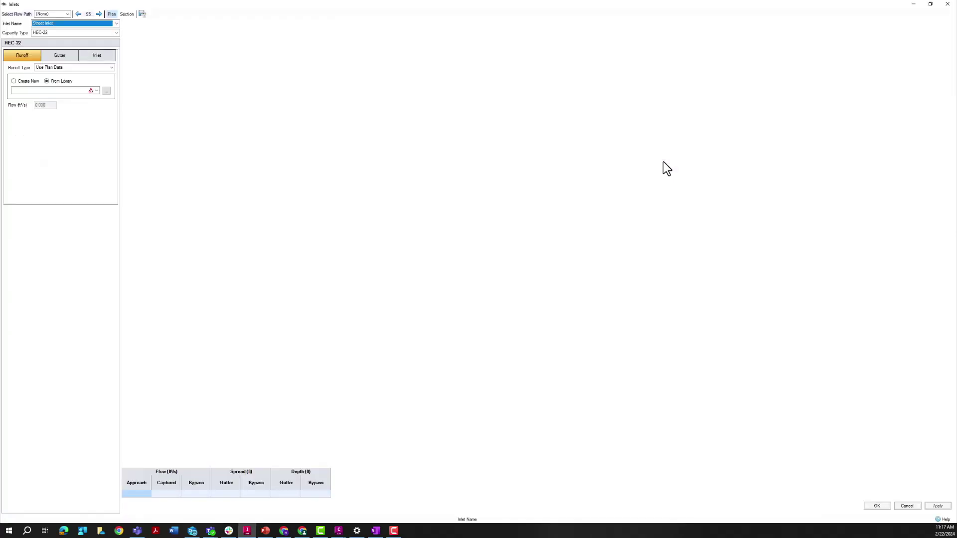
click(91, 91)
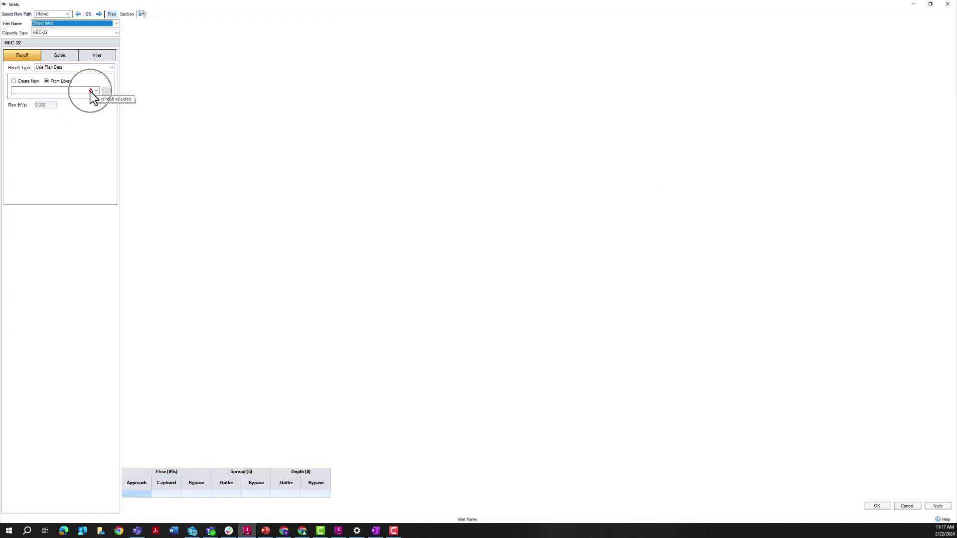
click(97, 91)
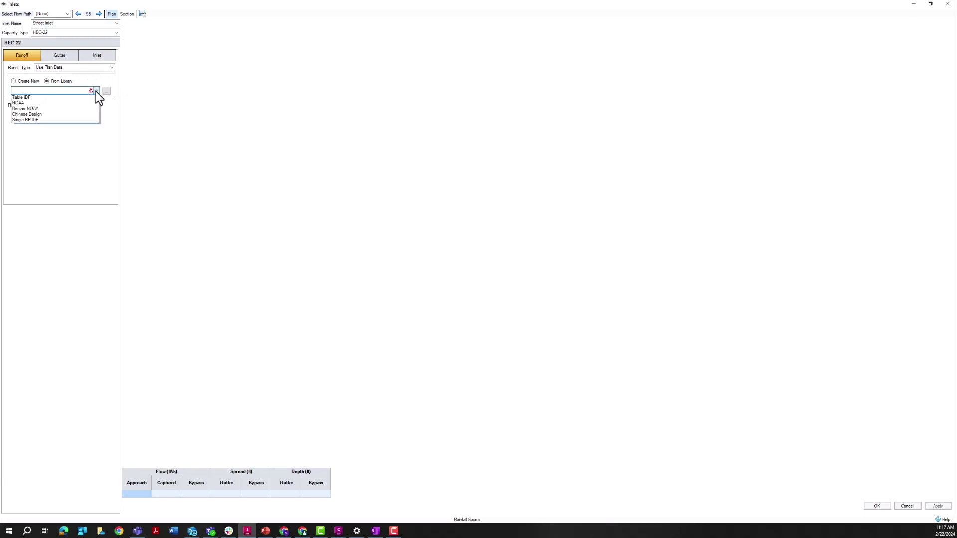
click(50, 97)
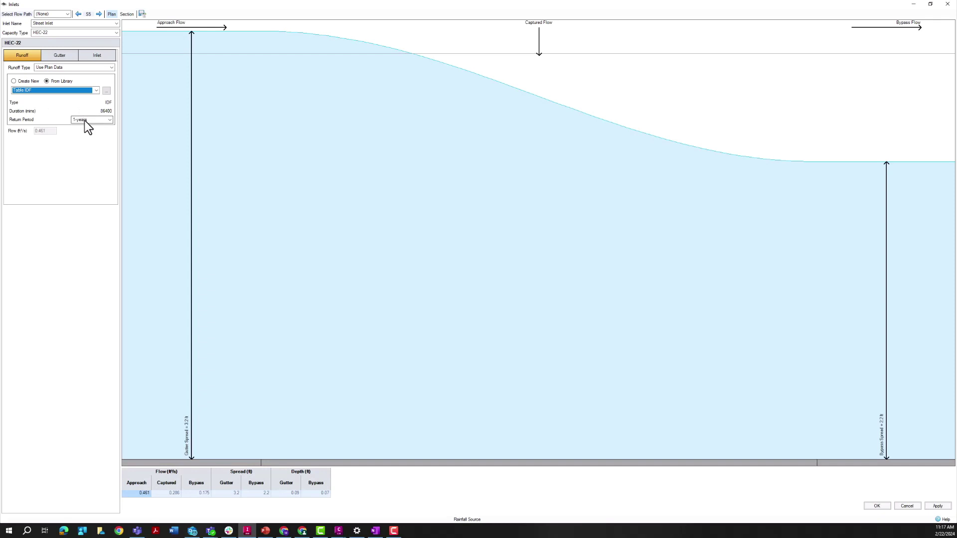
click(85, 121)
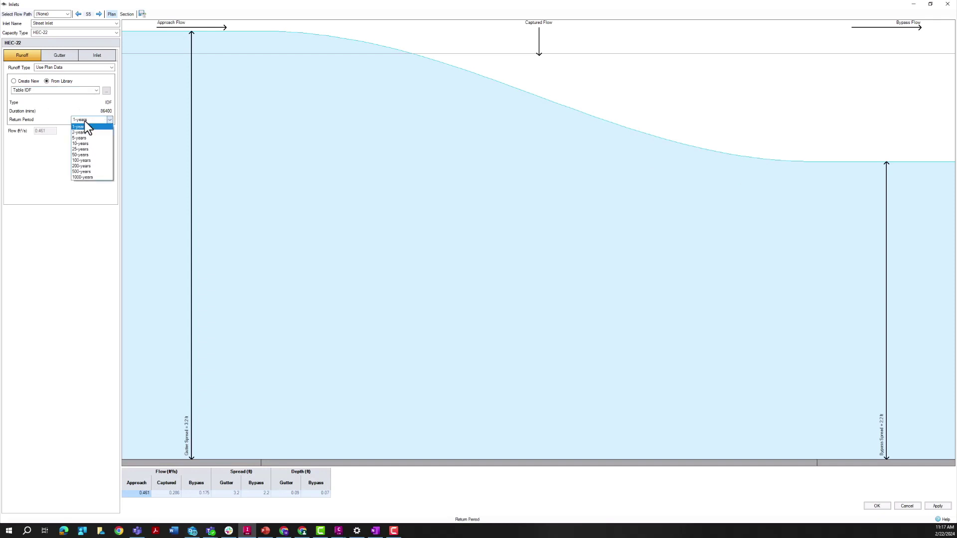
click(88, 149)
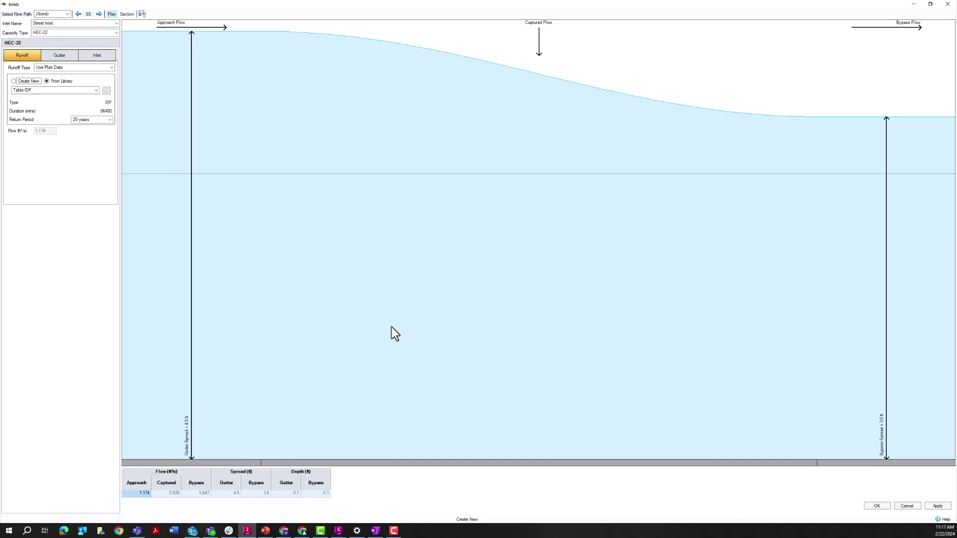
click(89, 120)
Review the runoff type options for the Street inlet, keeping Use Plan Data, and check the flow field.
click(59, 67)
click(47, 68)
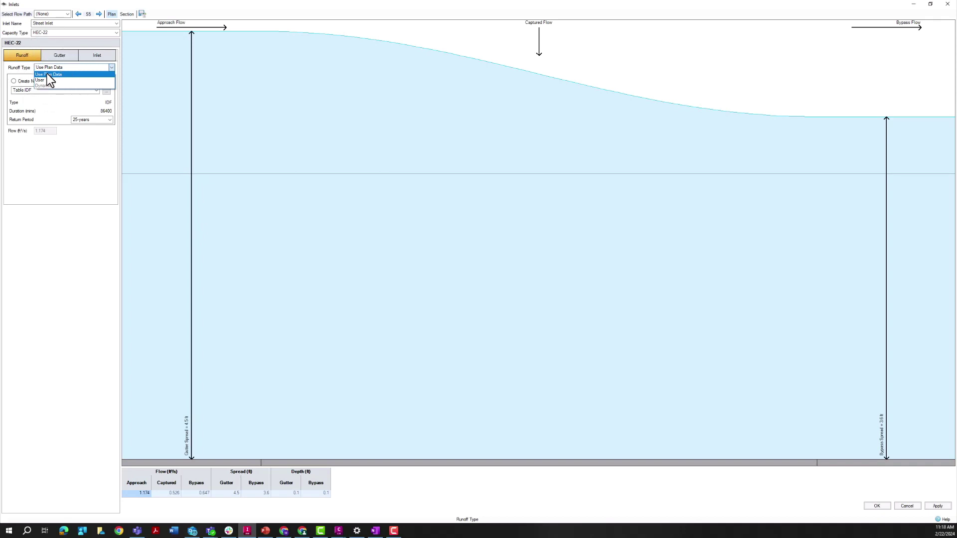
click(47, 74)
click(42, 133)
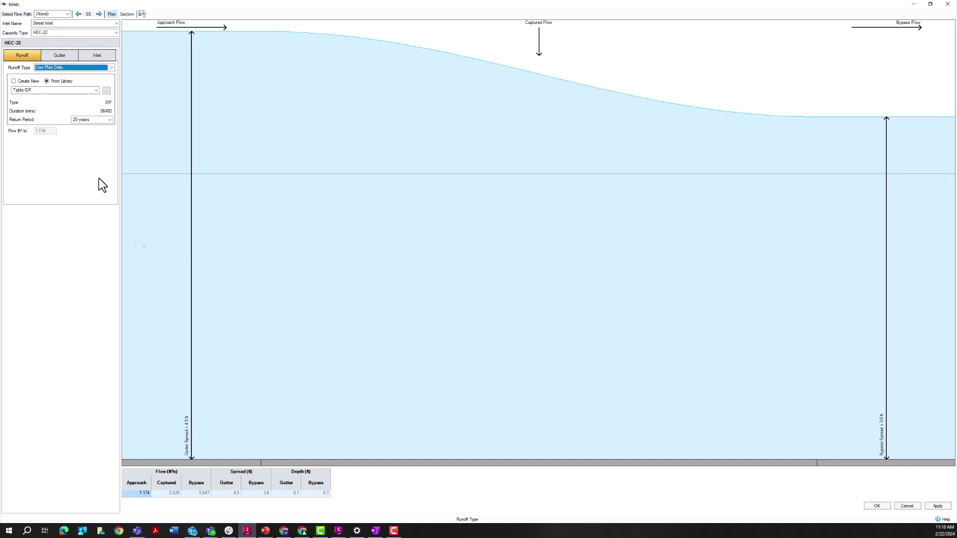
Compare the available runoff types for the Street inlet and keep Use Plan Data.
click(49, 68)
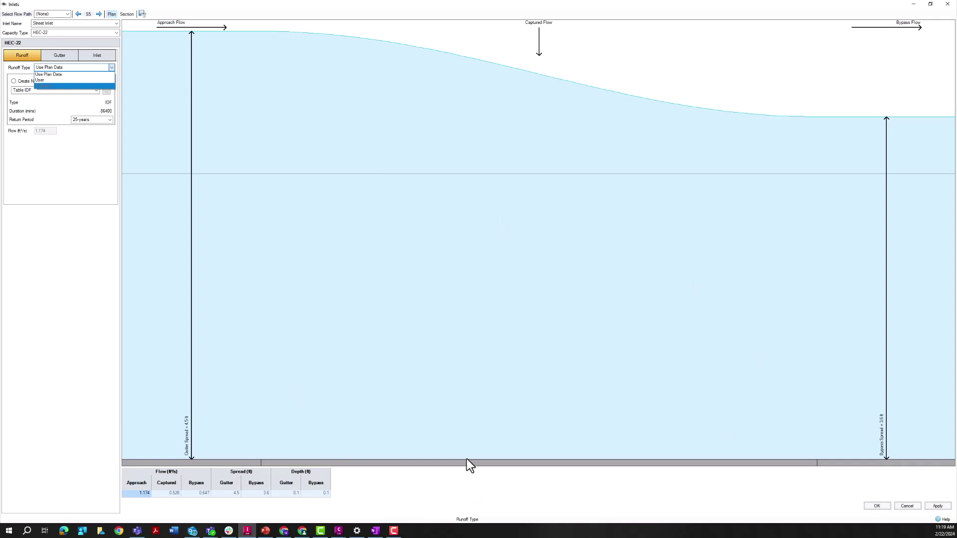
click(46, 75)
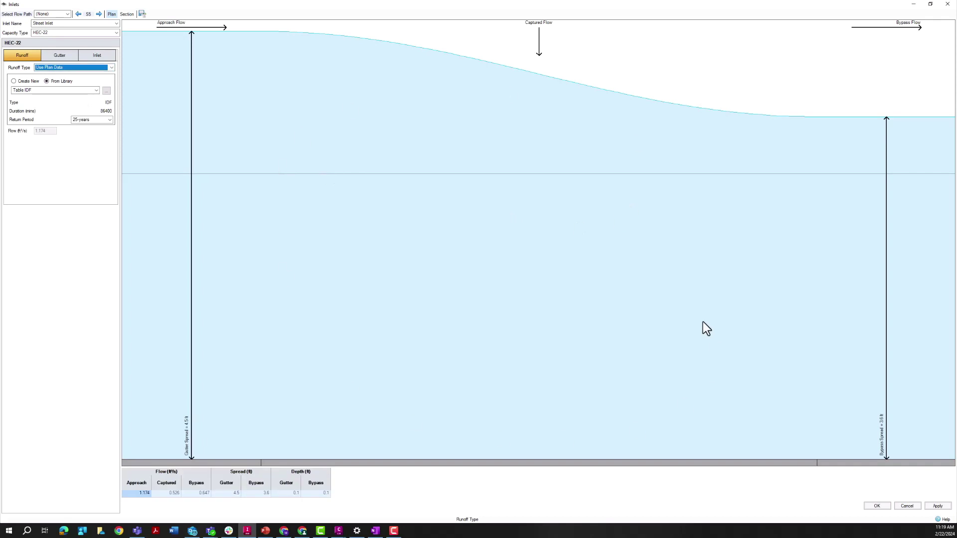
click(86, 70)
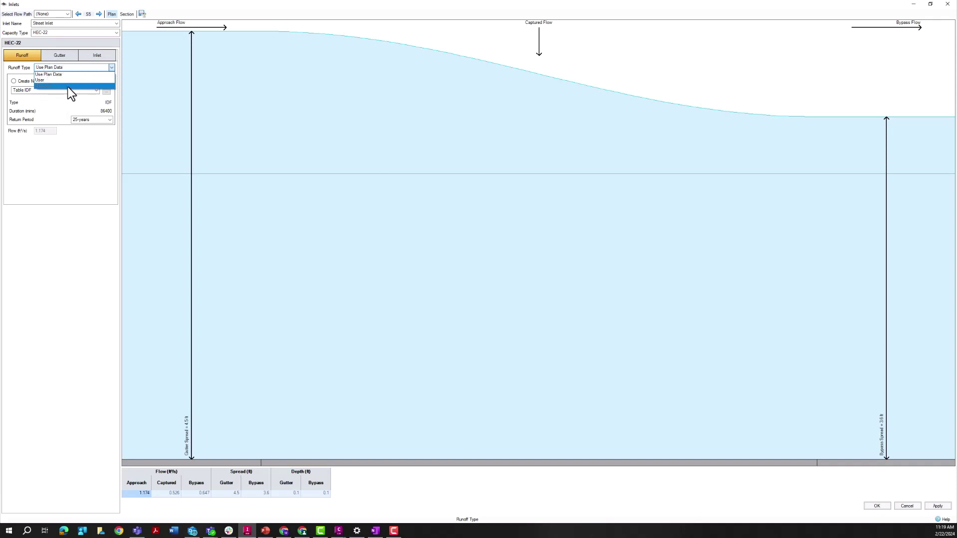
click(68, 74)
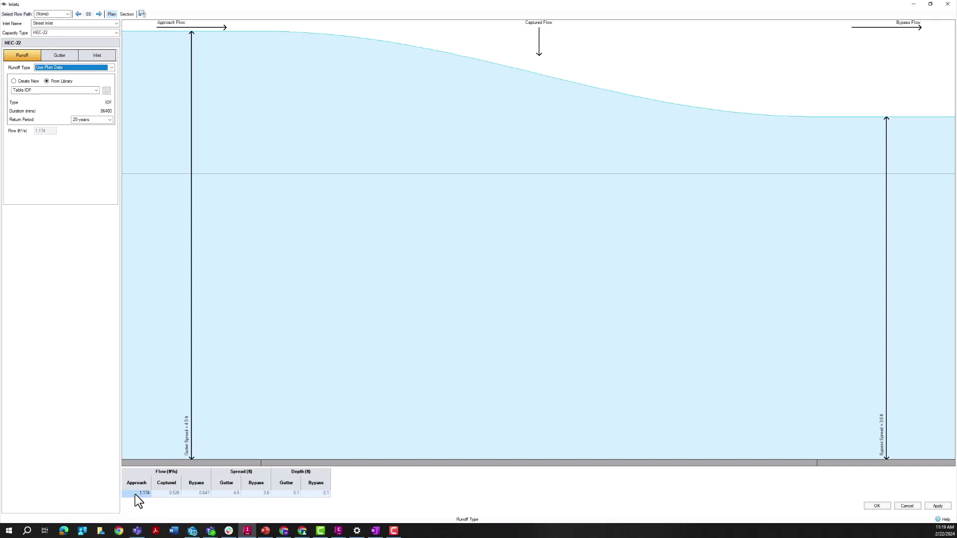
Examine the Street inlet's captured and bypass flows, gutter and bypass spreads, and depths in the results table.
click(174, 493)
click(198, 496)
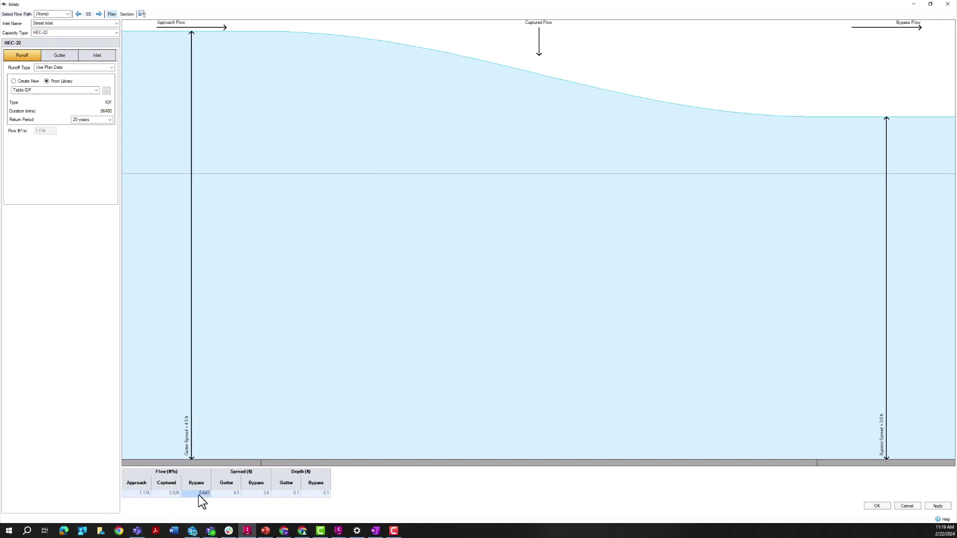
click(236, 494)
click(264, 493)
click(262, 493)
click(319, 493)
Set the Street inlet's curb length to 3 ft to test its effect on the gutter spread.
click(97, 54)
click(79, 94)
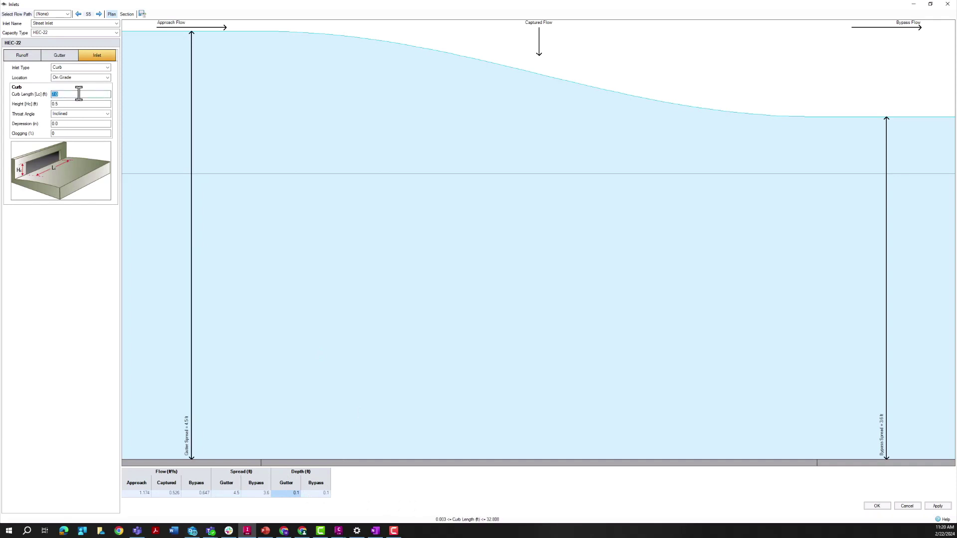
click(226, 495)
text(3)
key(Tab)
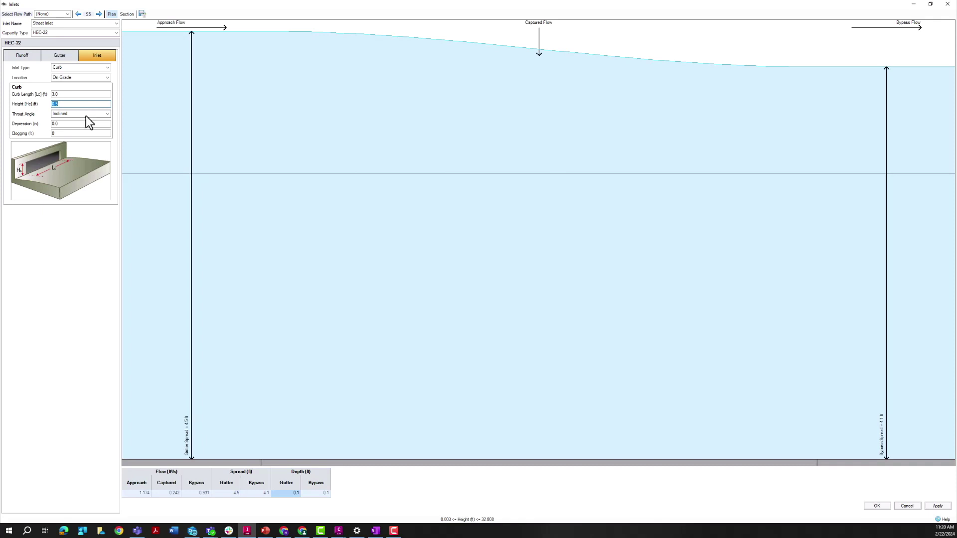
key(shift+Tab)
click(65, 94)
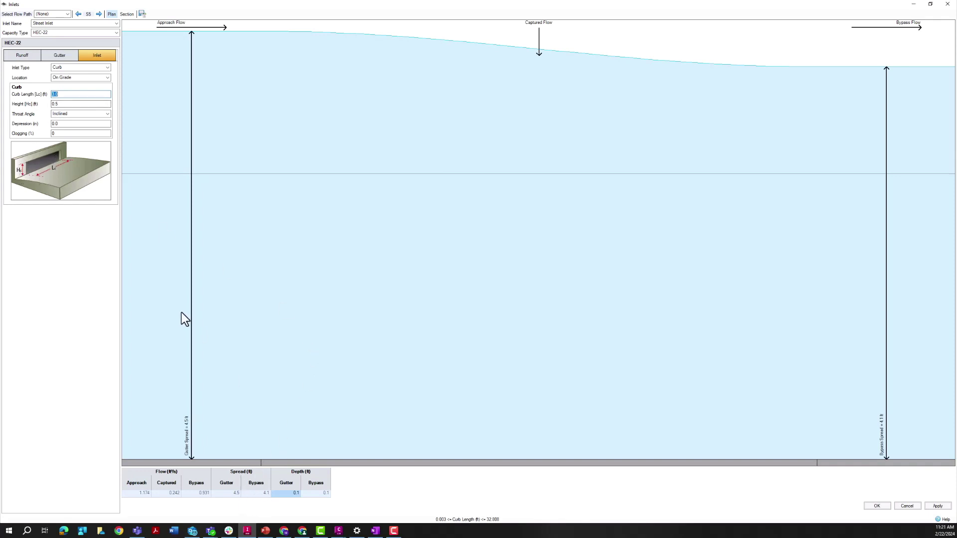
Set the Street inlet's clogging to 50% and check the gutter spread.
click(66, 105)
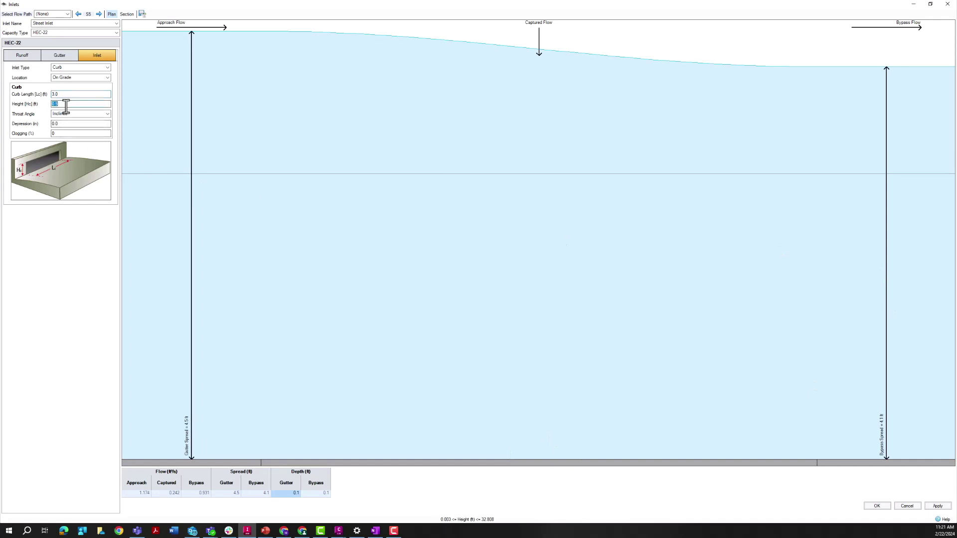
click(67, 134)
key(Tab)
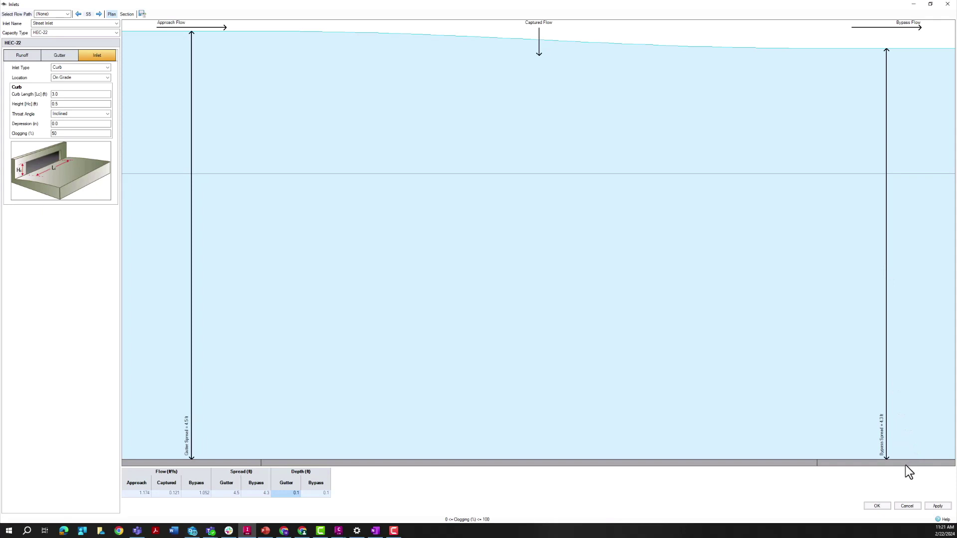
click(231, 494)
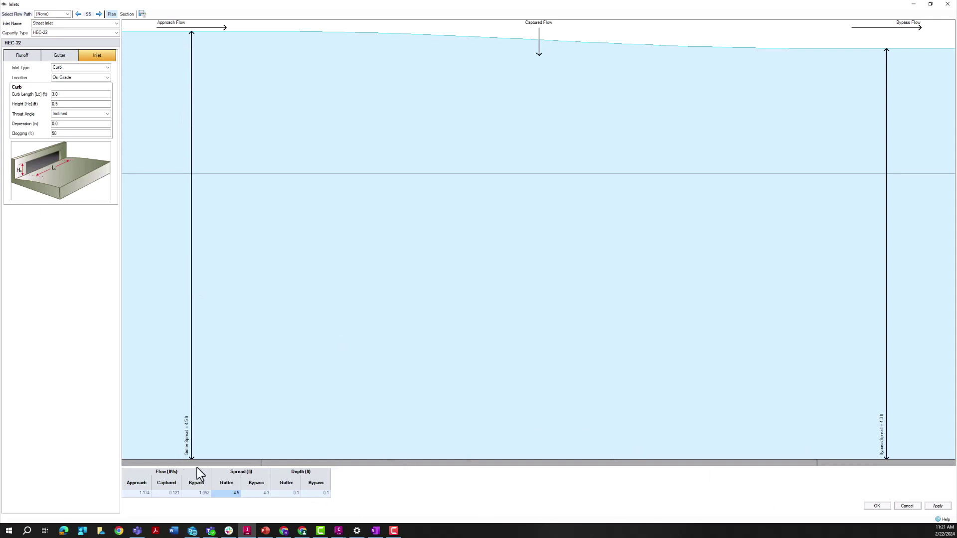
Set the gutter's road cross slope to 0.01 ft/ft to test its effect on the spread.
click(64, 57)
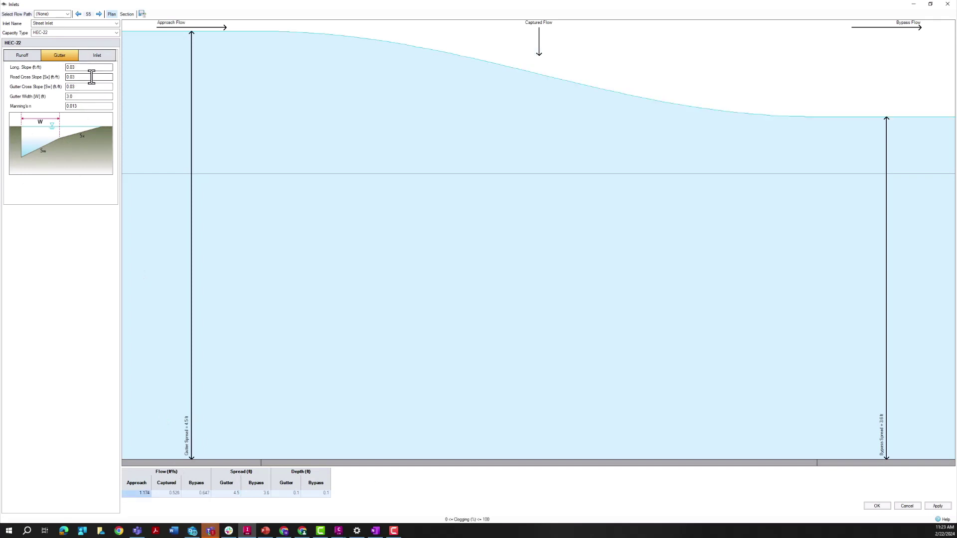
click(92, 77)
text(0.01)
key(Tab)
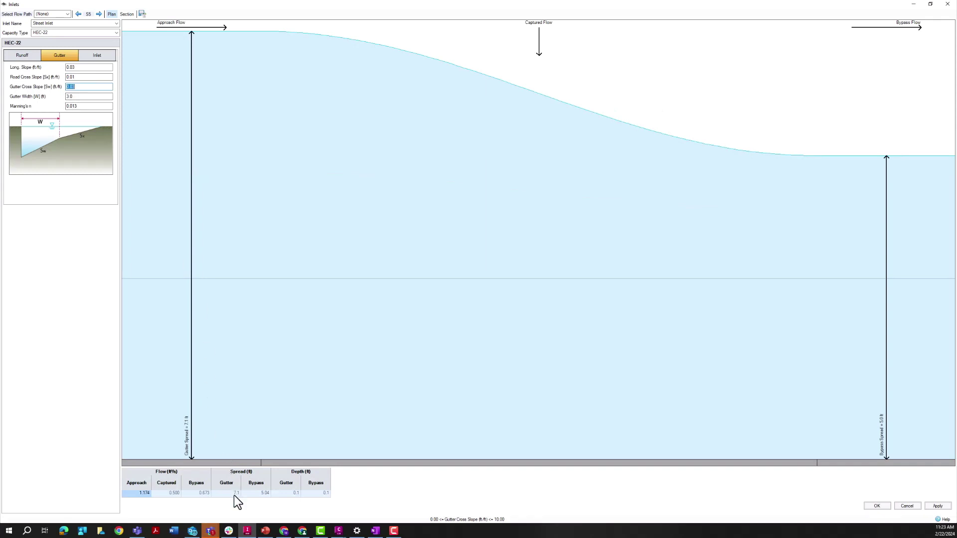
Return the road cross slope of the Street inlet's gutter to 0.03 ft/ft.
click(83, 77)
click(83, 80)
key(BackSpace)
text(3)
click(551, 180)
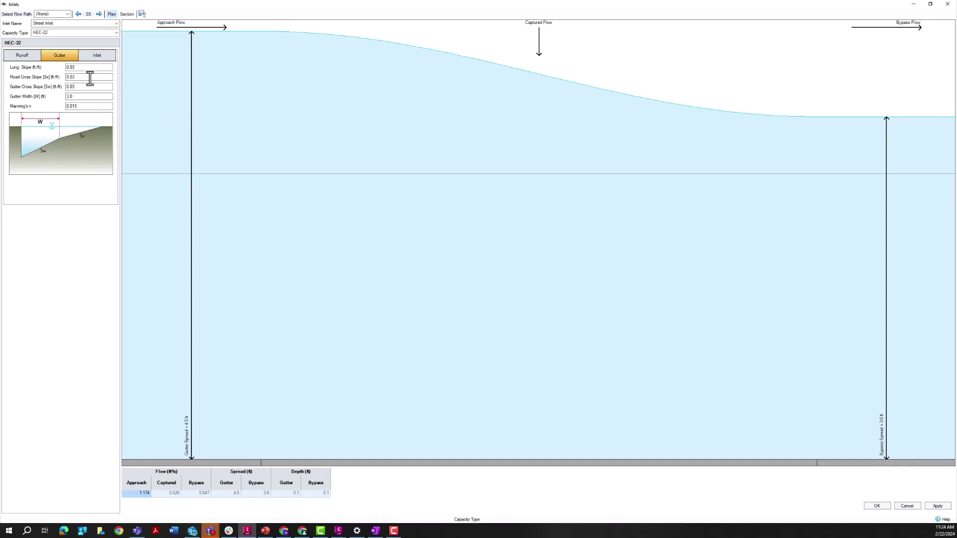
Recheck the Street inlet's curb length setting and the navigation between junctions.
click(92, 57)
click(72, 94)
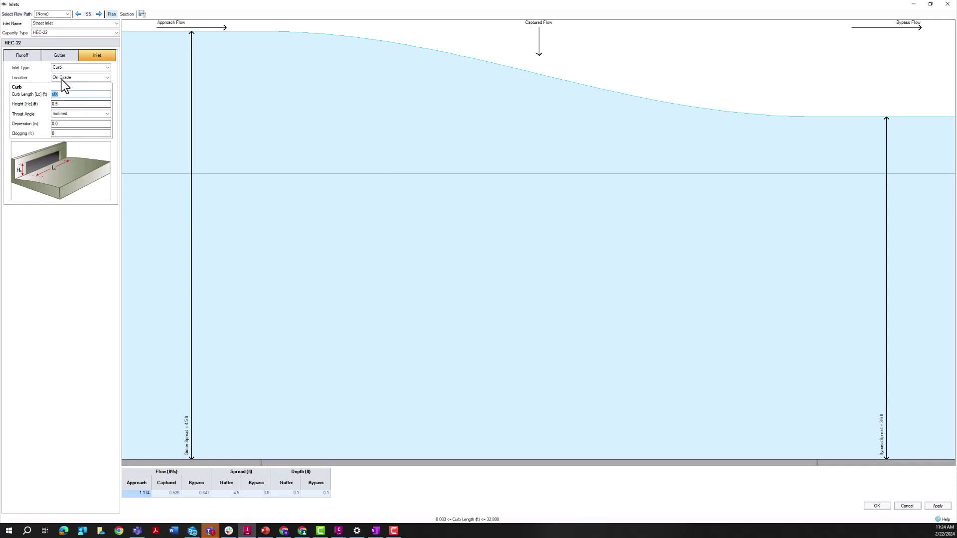
key(BackSpace)
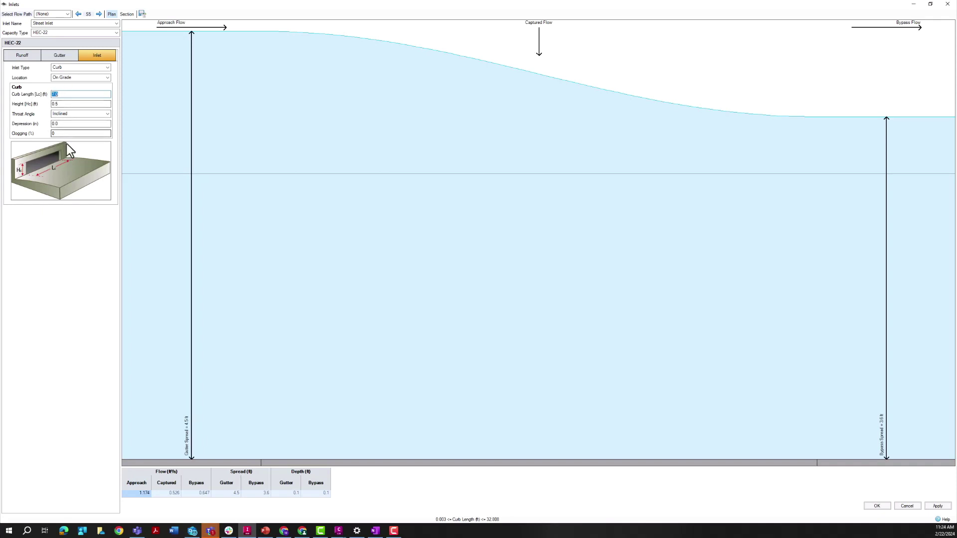
key(Tab)
click(99, 14)
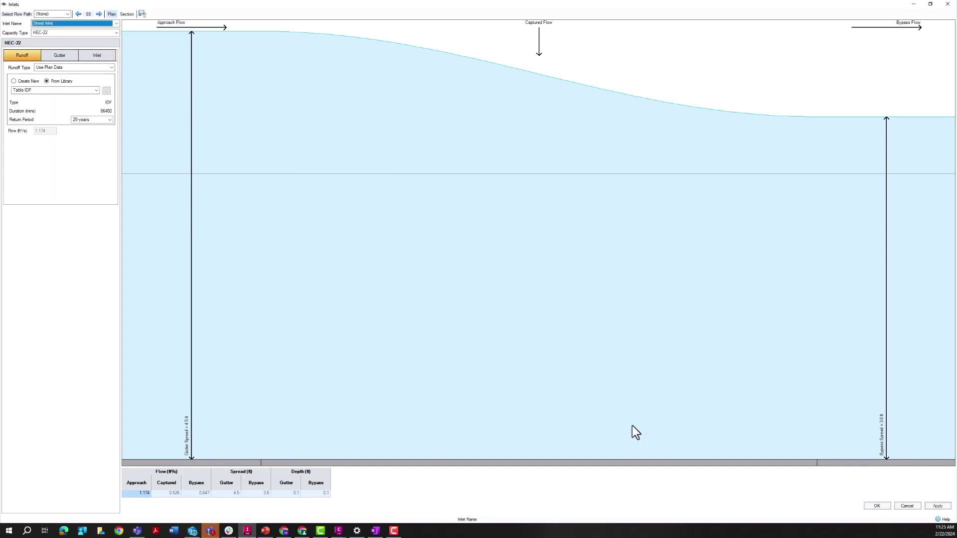
Try a curb length of 0 ft for the Street inlet.
click(95, 56)
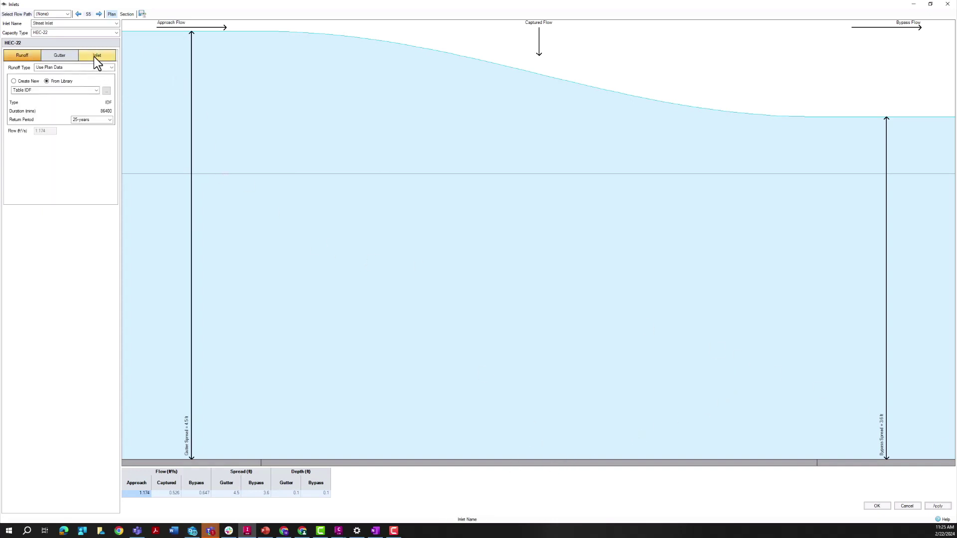
click(80, 94)
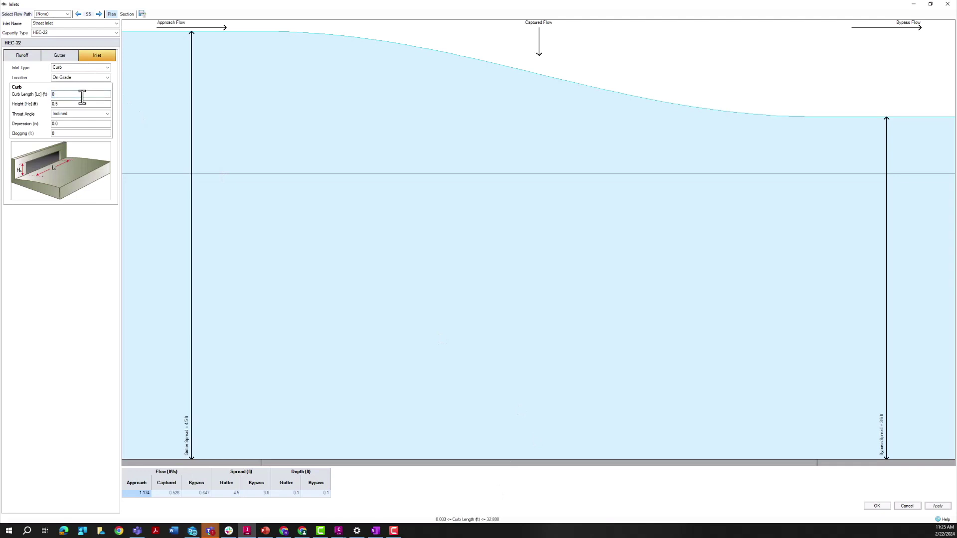
text(0)
click(66, 101)
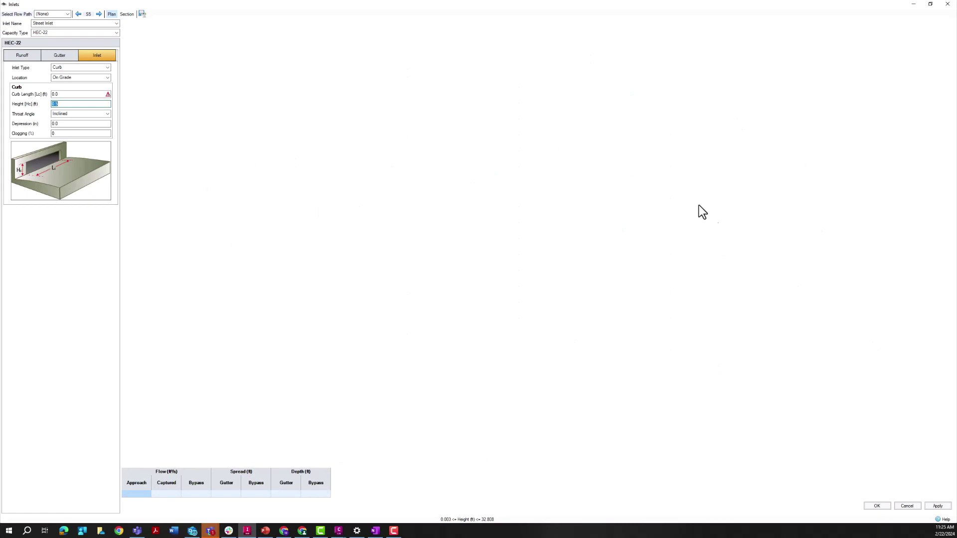
Set the Street inlet's curb length to 7 ft and accept the inlet sizing.
click(75, 93)
text(7)
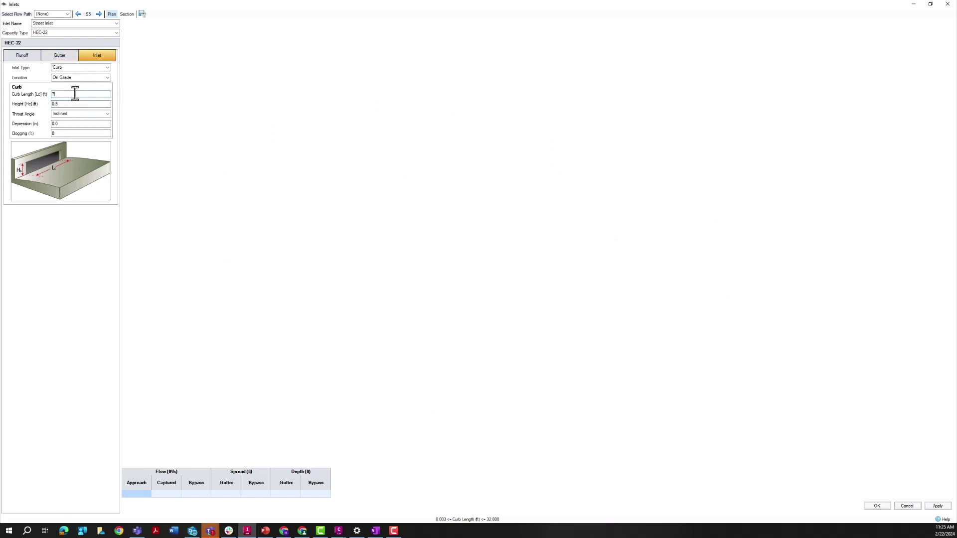
click(79, 104)
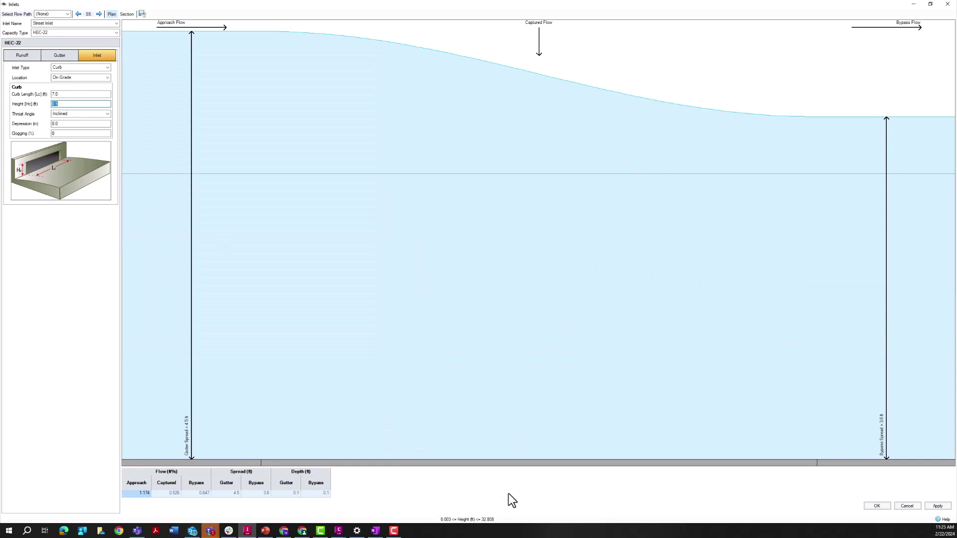
click(874, 505)
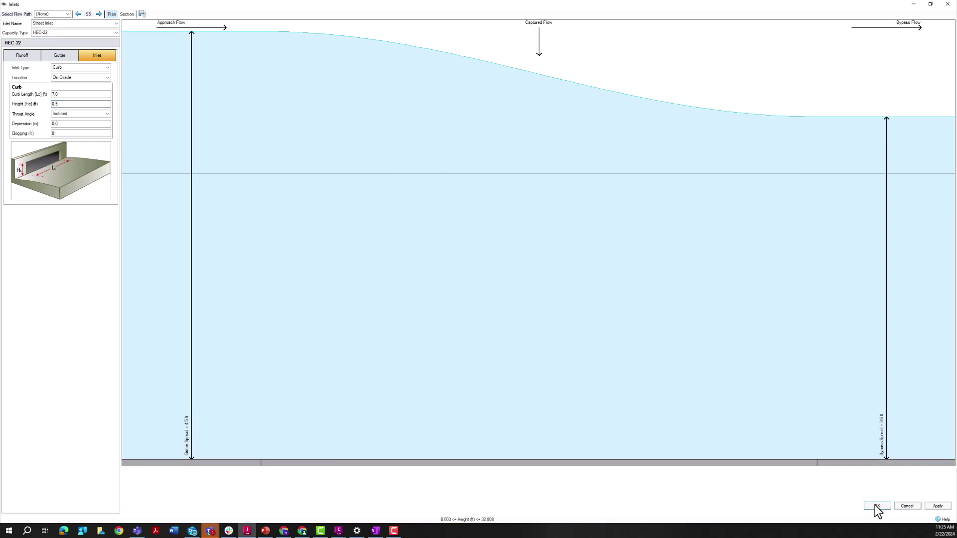
click(876, 506)
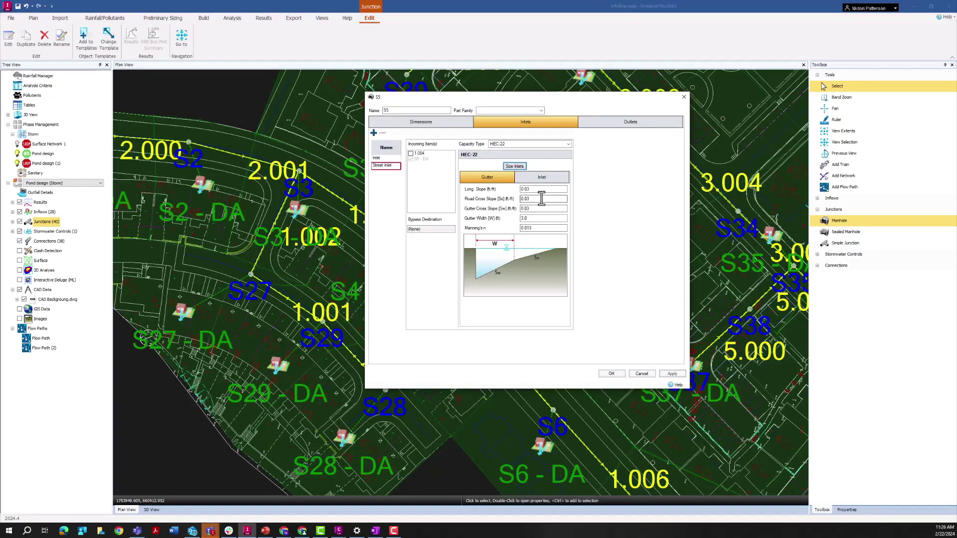
Review the Street inlet's gutter and inlet settings in the manhole S5 properties, including Manning's n.
click(536, 179)
click(511, 180)
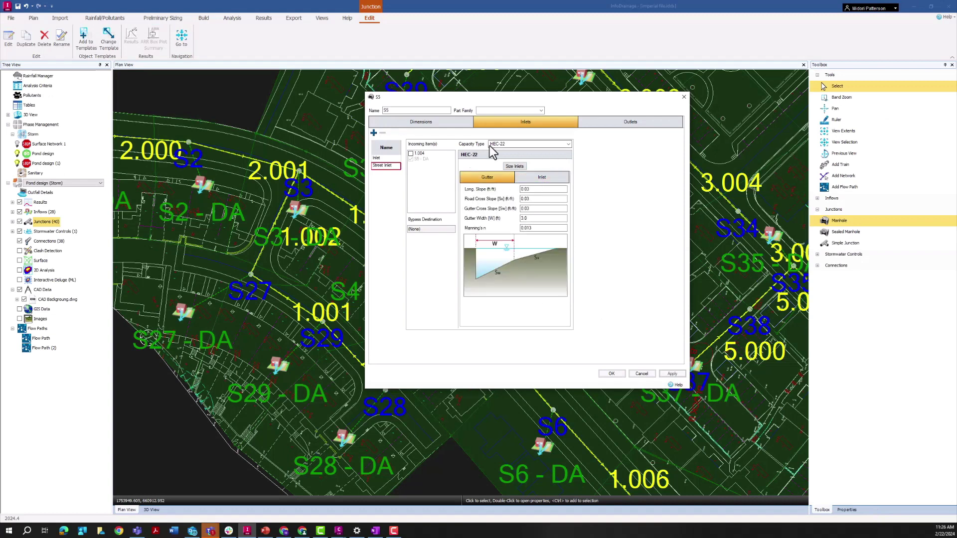
click(402, 109)
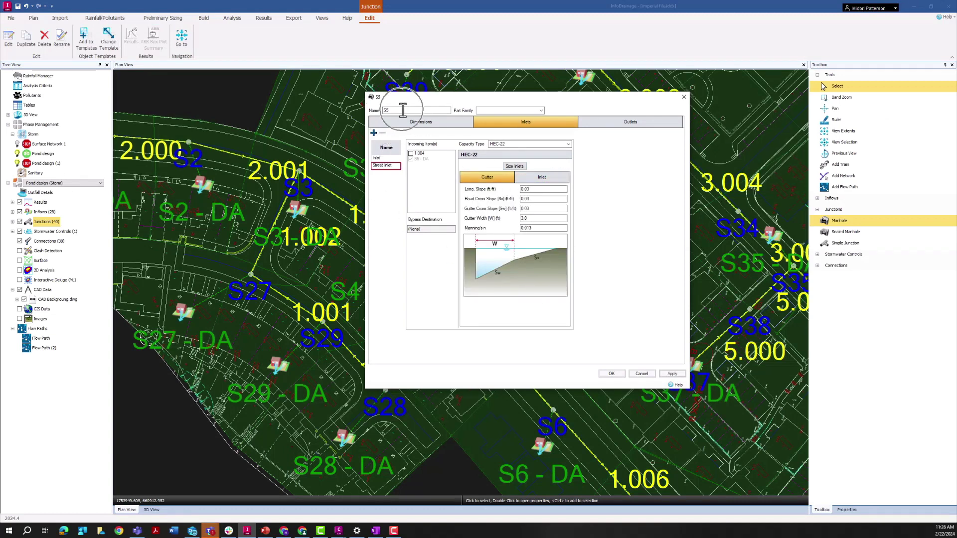
drag(403, 97, 432, 108)
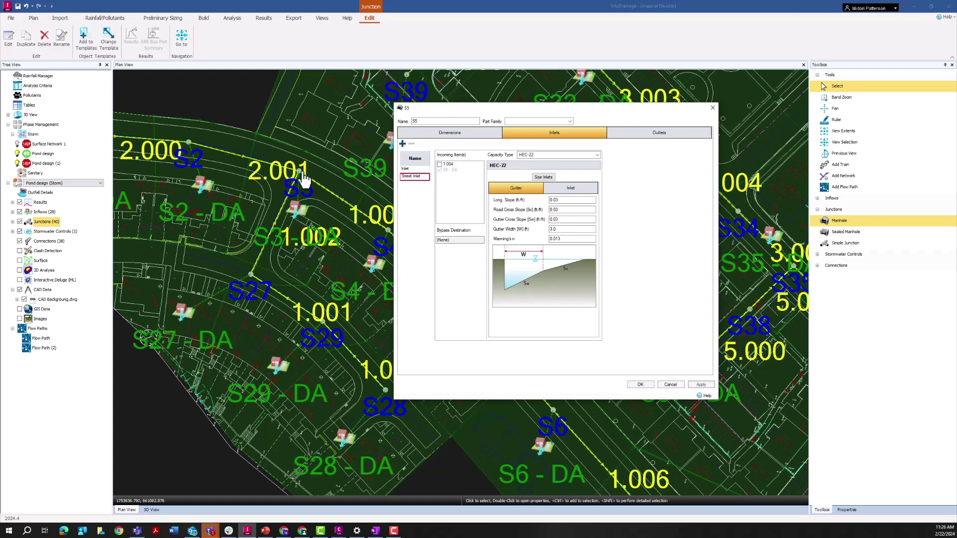
click(571, 192)
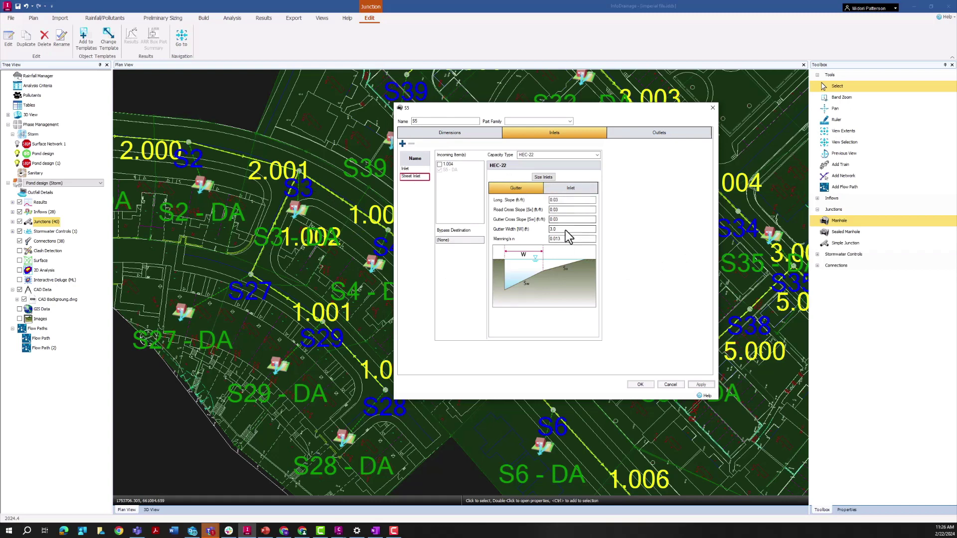
click(518, 190)
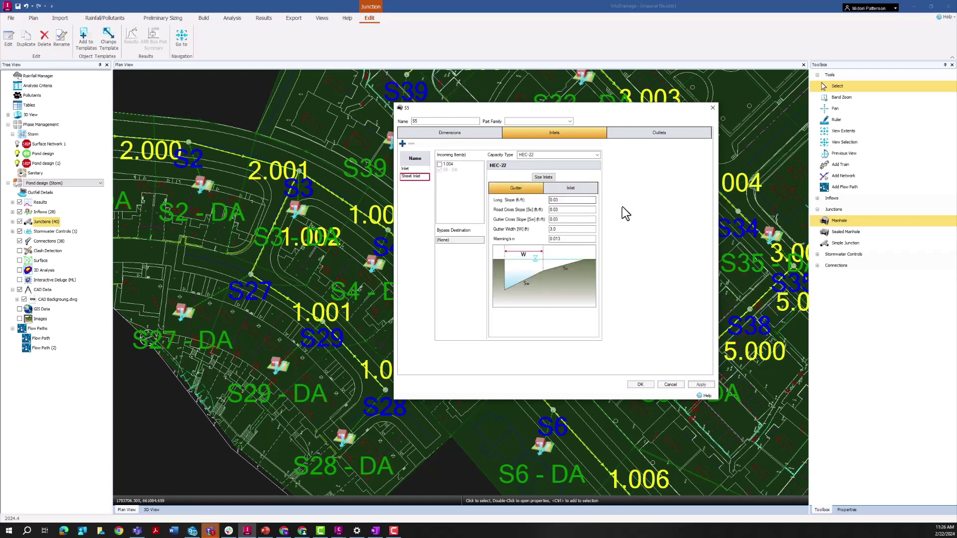
click(569, 238)
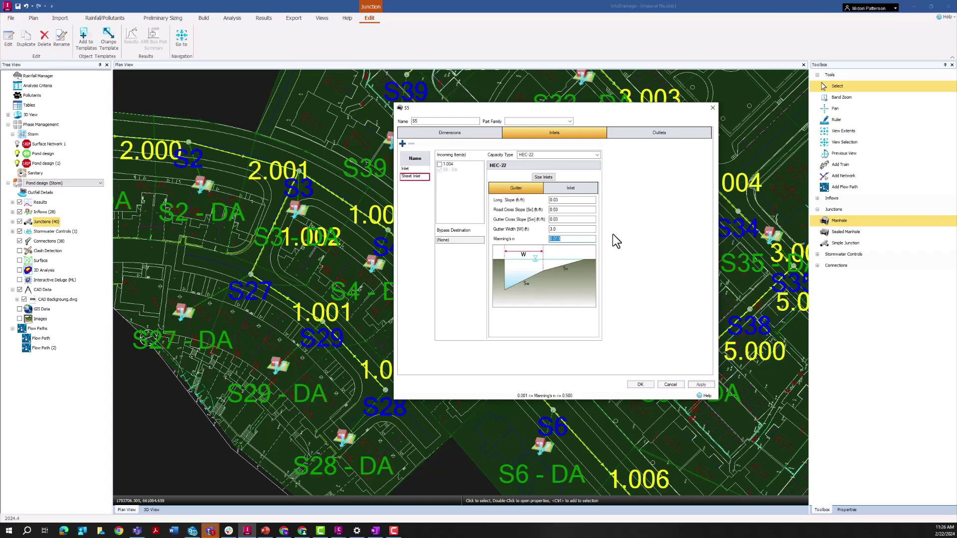
key(Tab)
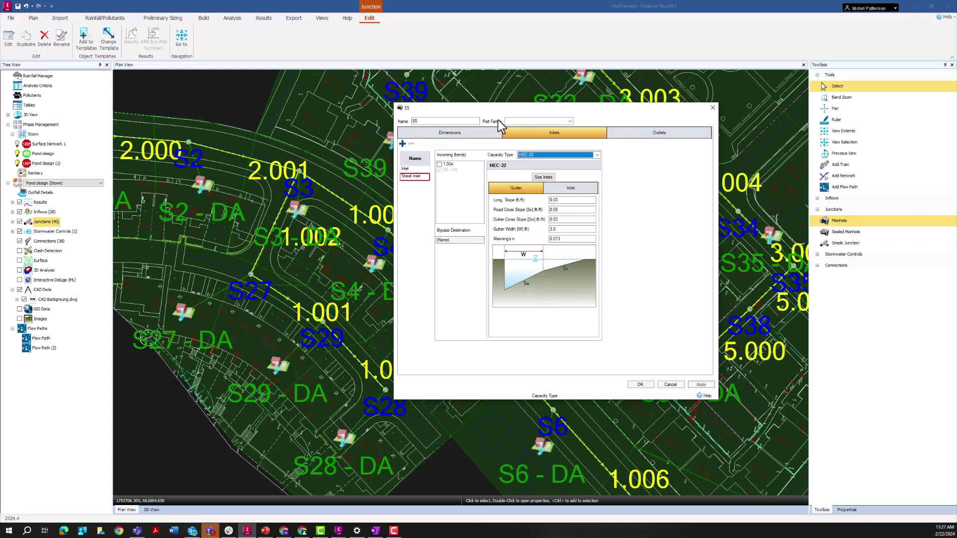
Check the part family choices for manhole S5 and leave the part family blank.
click(513, 123)
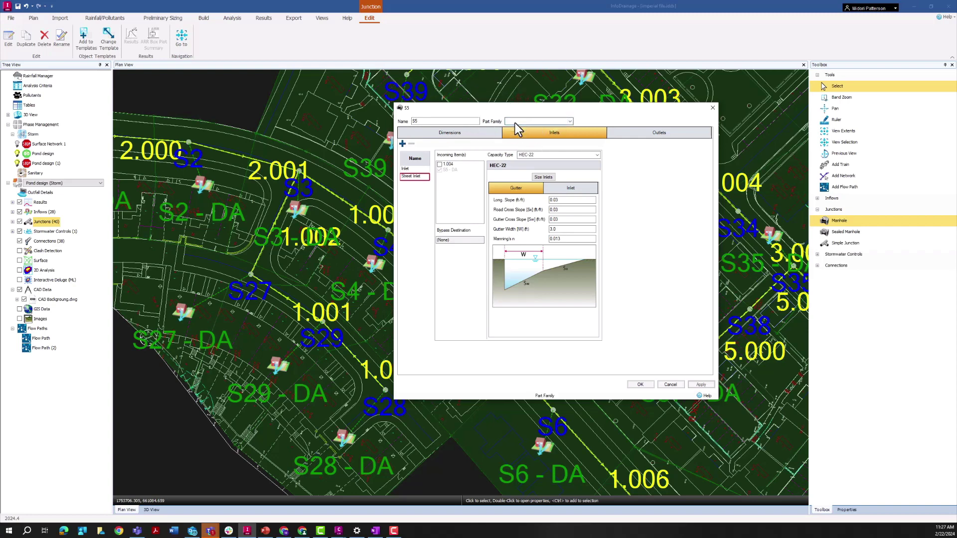
click(508, 122)
drag(499, 110, 461, 117)
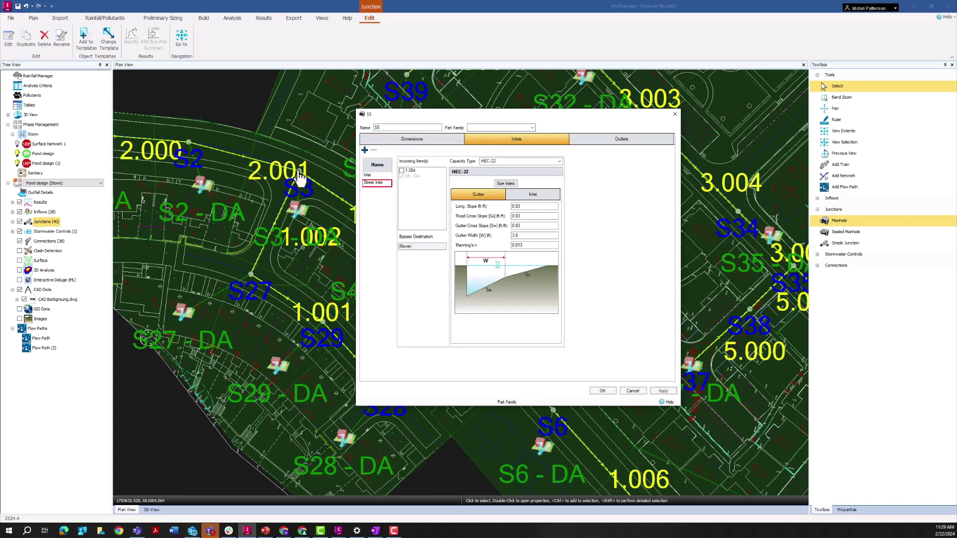
click(482, 127)
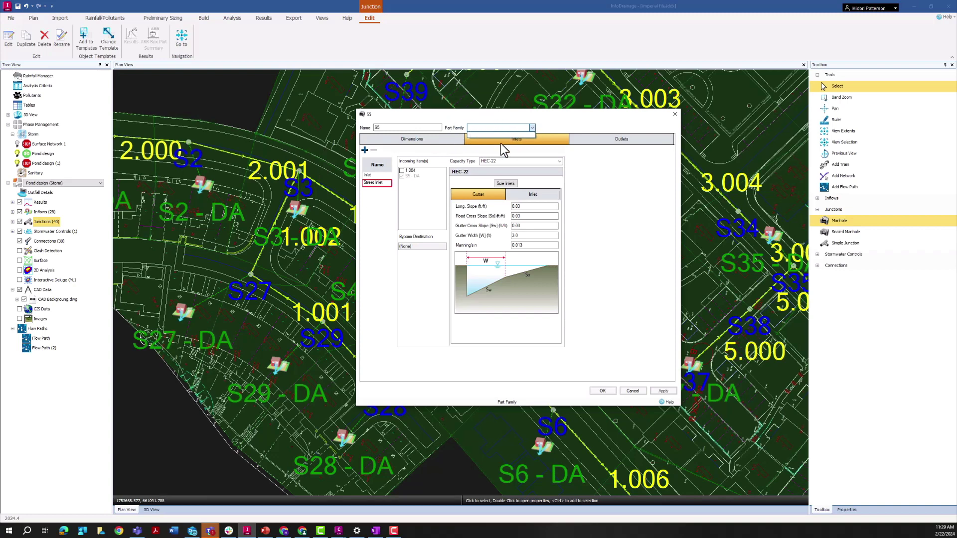
click(515, 142)
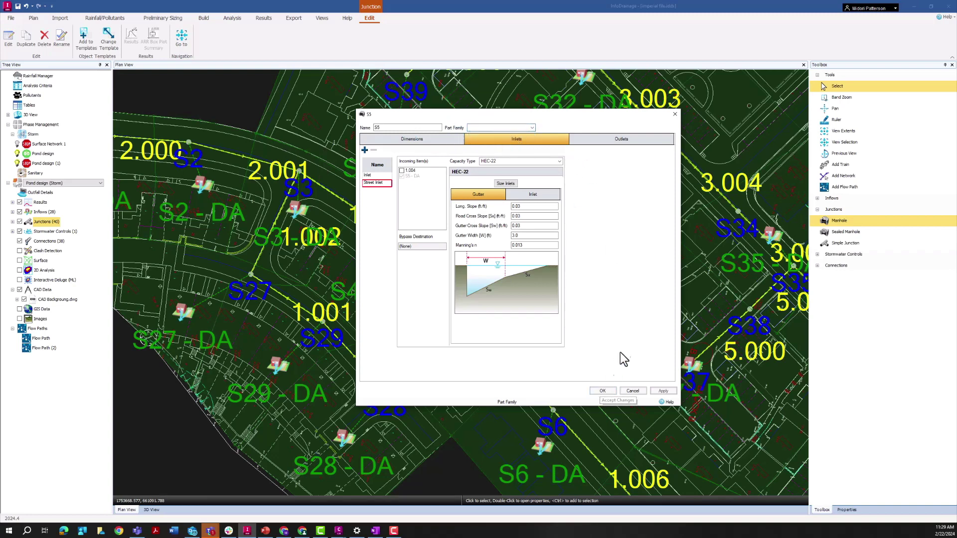
Accept the manhole S5 properties and create a junction part family named FDOT Type 1.
click(607, 391)
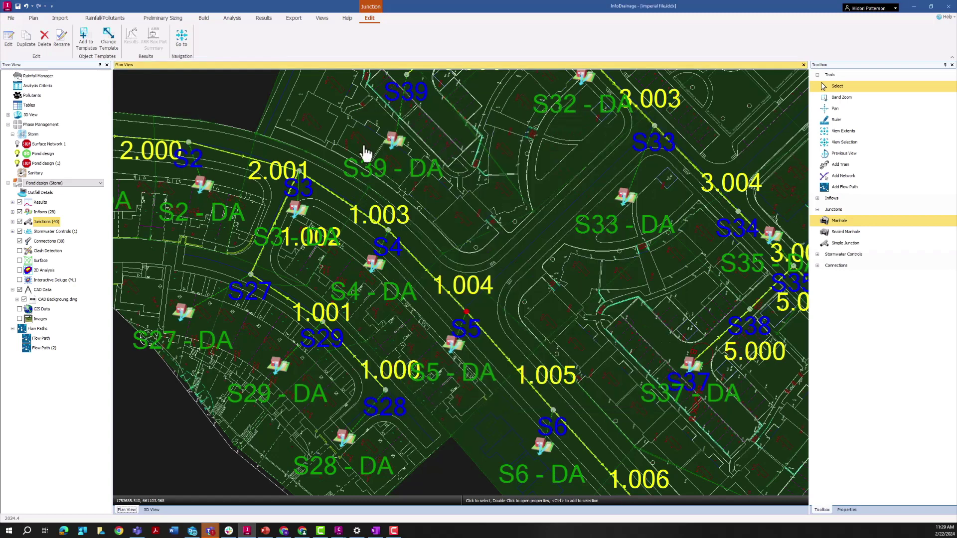
click(203, 18)
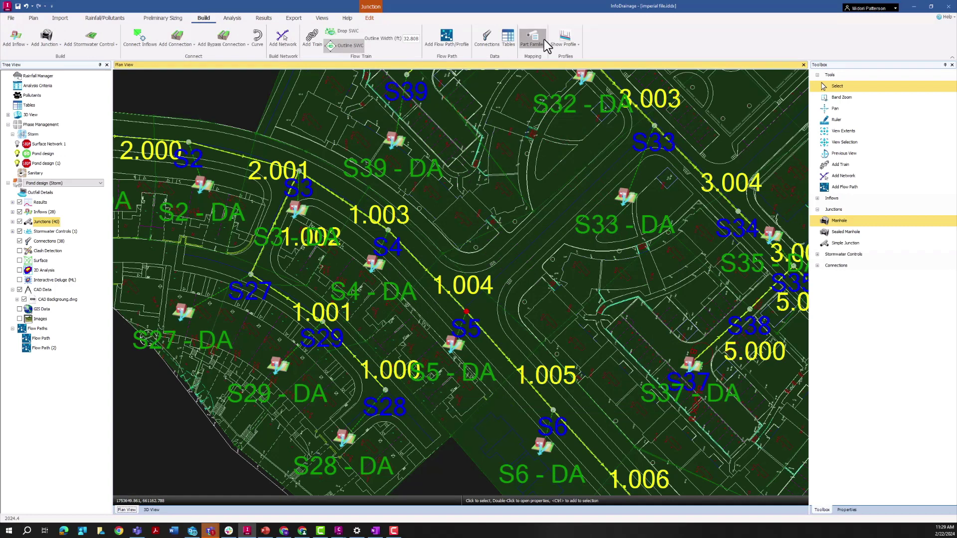
click(533, 38)
click(392, 205)
text(FDOT M)
text(ype 1)
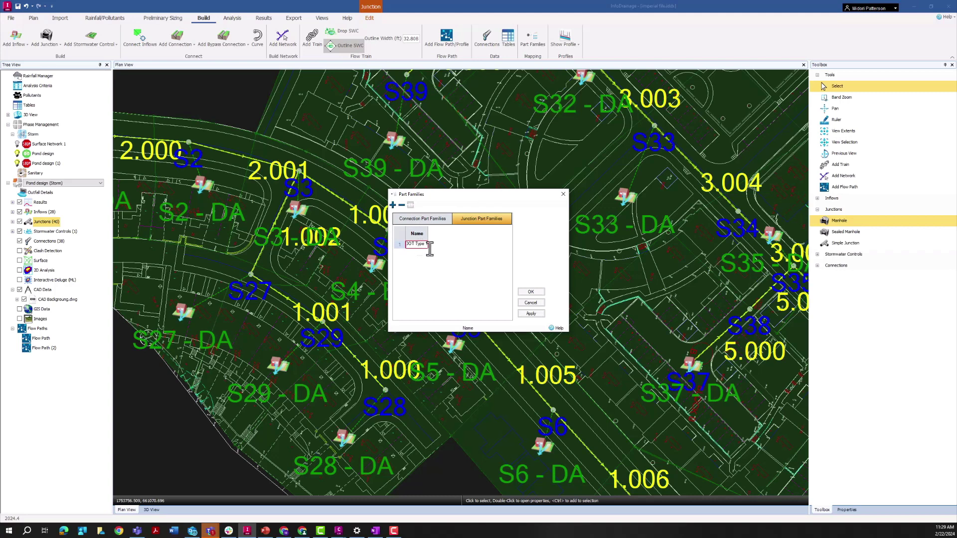
click(530, 292)
Assign the FDOT Type 1 part family to manhole S5 and accept the change.
click(466, 312)
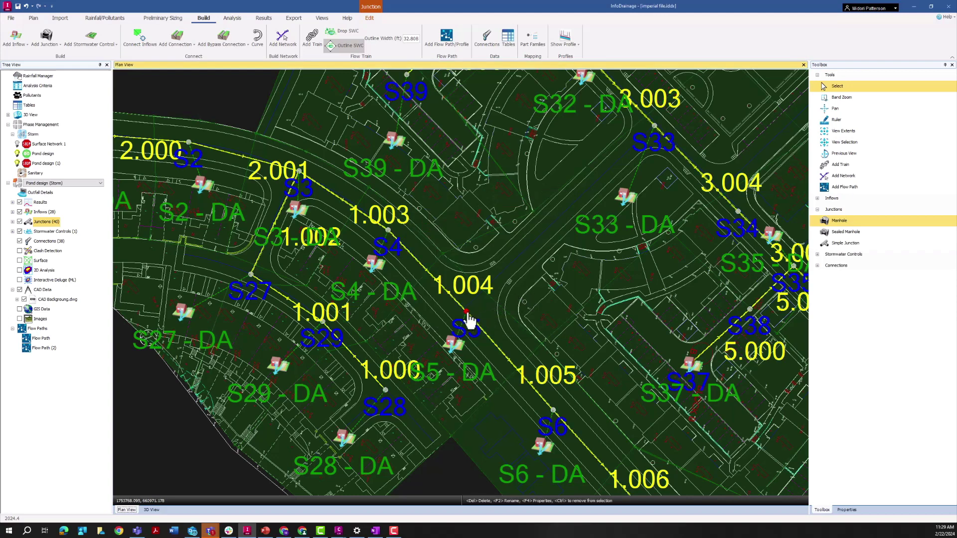
double_click(466, 314)
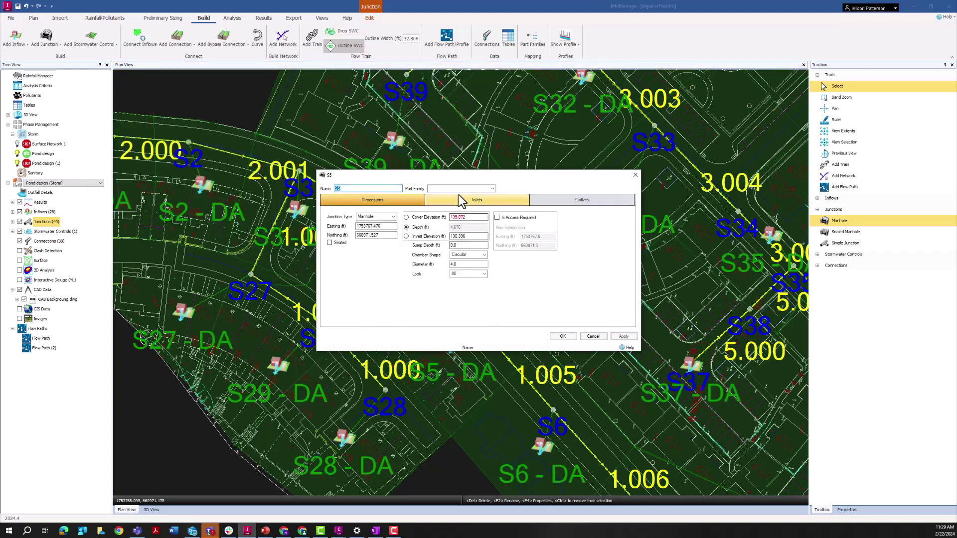
click(458, 189)
click(458, 198)
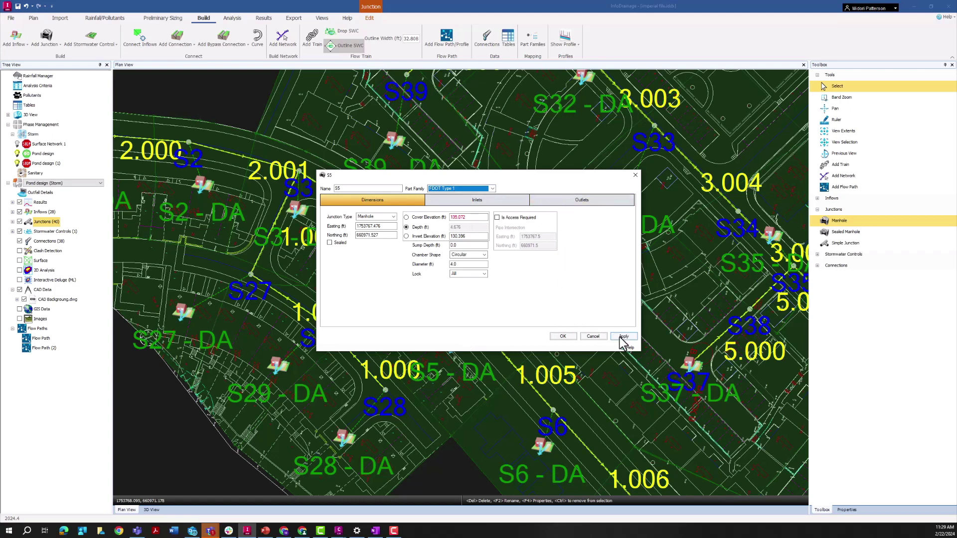
click(563, 337)
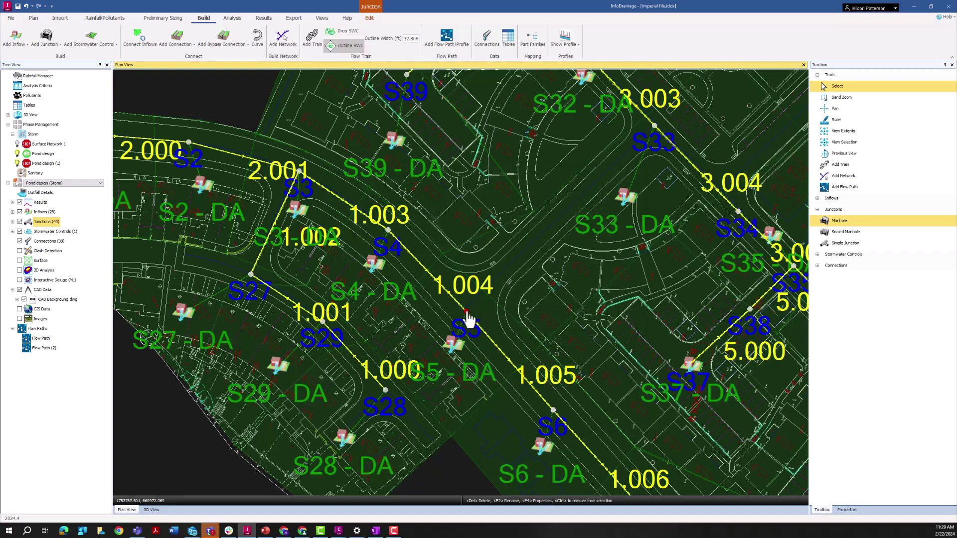
Add manhole S5 to the object templates and select its new junction template.
right_click(467, 314)
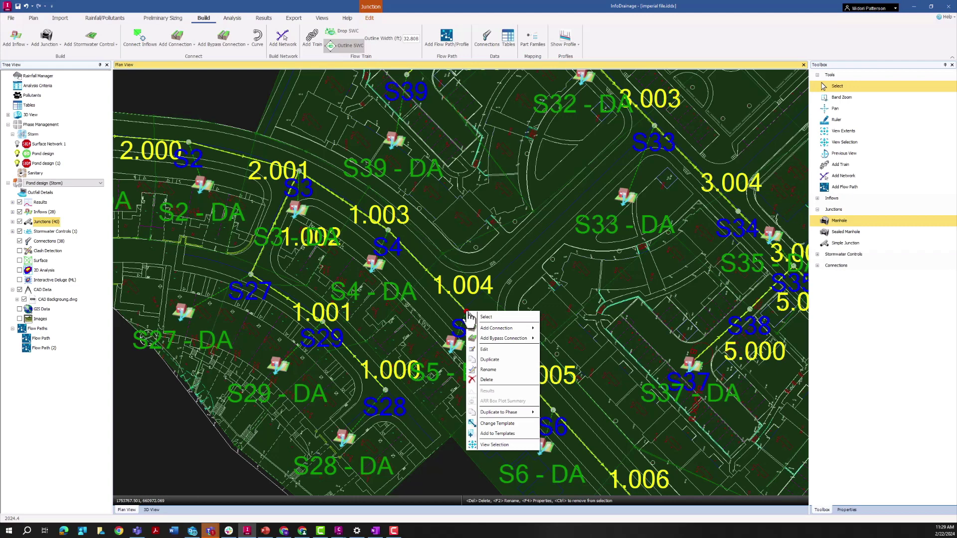
click(491, 434)
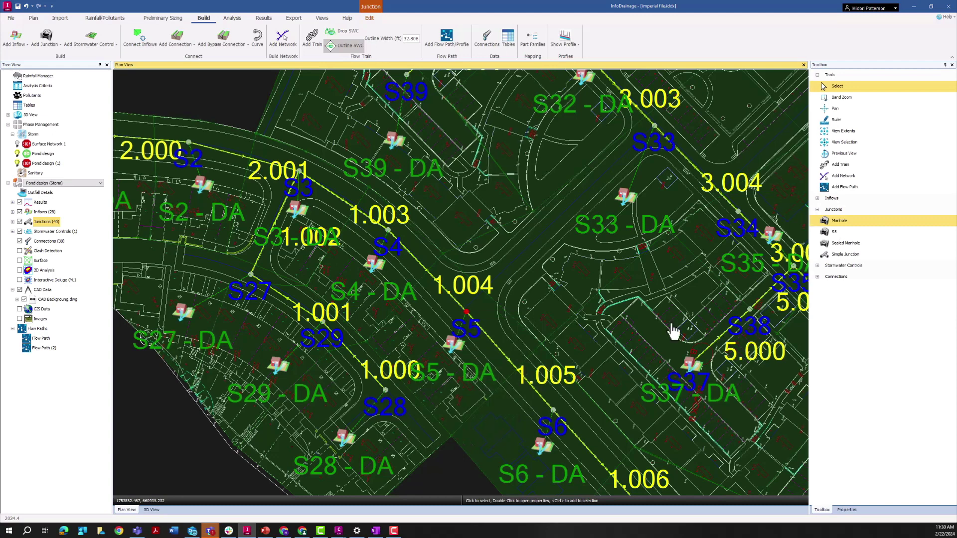
click(835, 235)
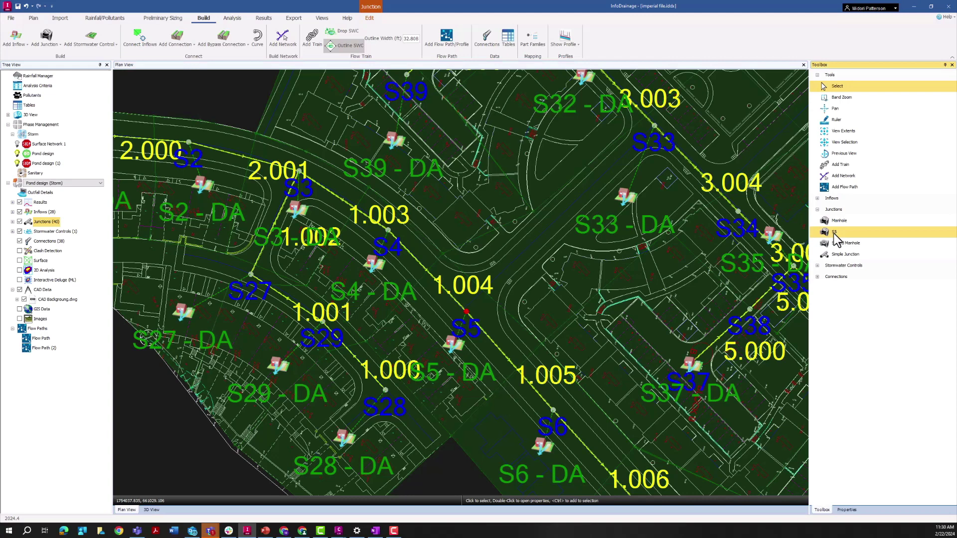
click(838, 238)
Rename the S5 junction template in the Object Templates as FDOT Type 1.
click(10, 18)
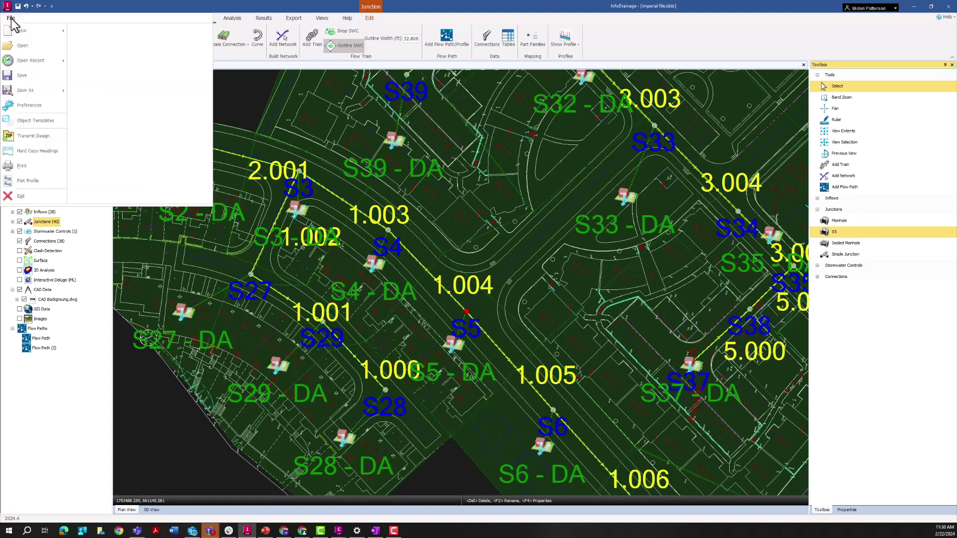
click(38, 122)
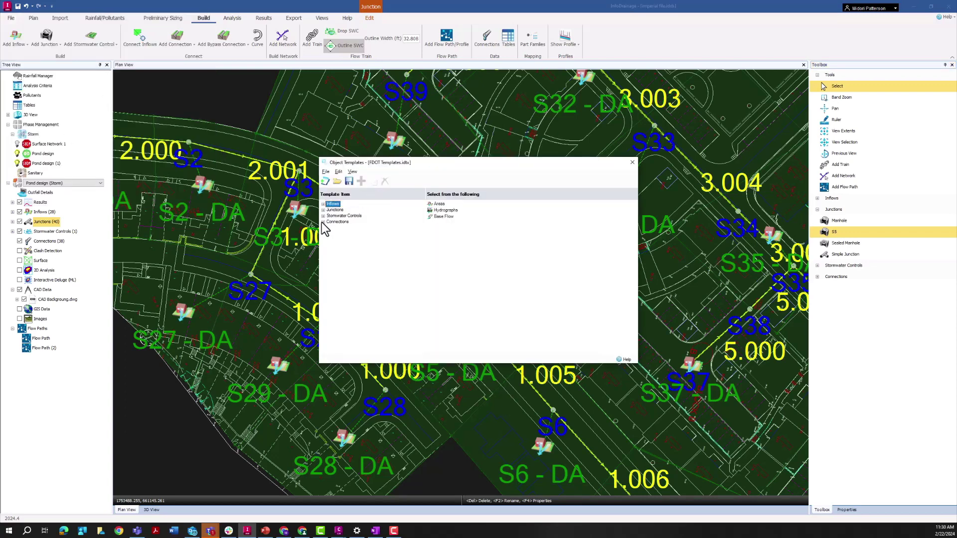
click(323, 210)
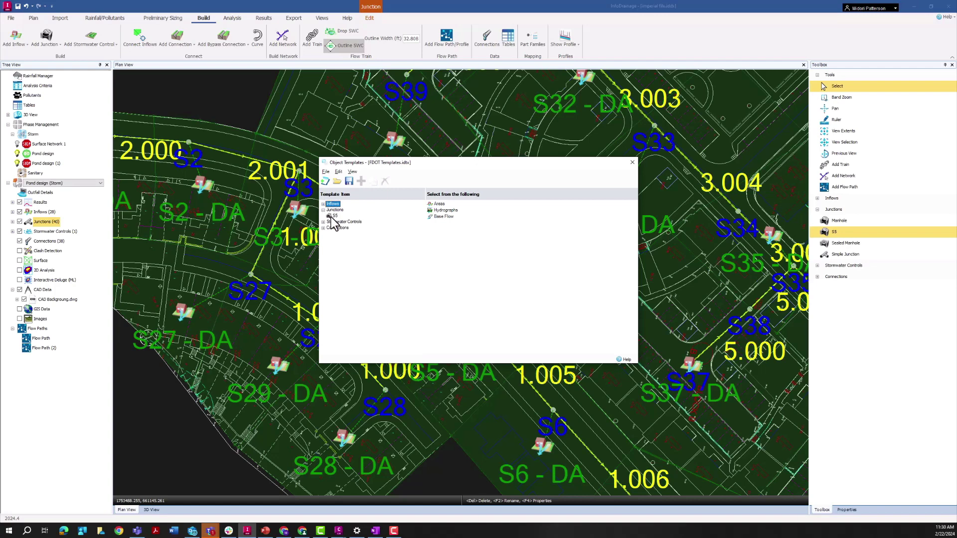
click(334, 216)
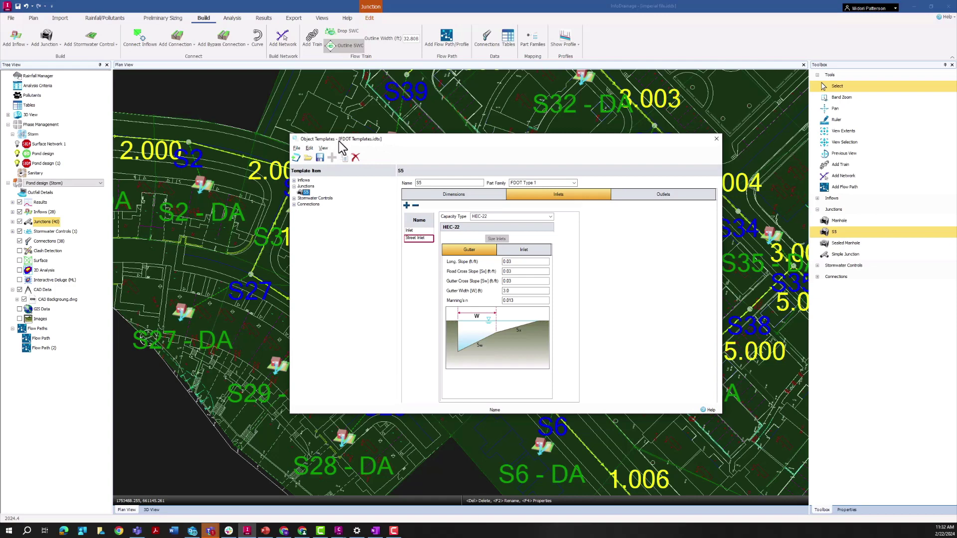
drag(479, 142, 479, 139)
click(380, 143)
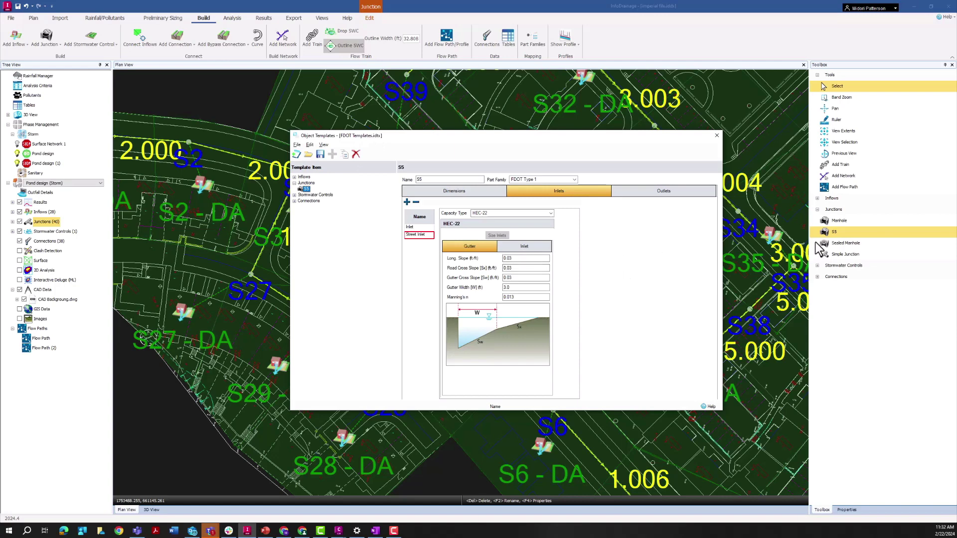
double_click(456, 180)
text(FDOT Type 1)
key(Tab)
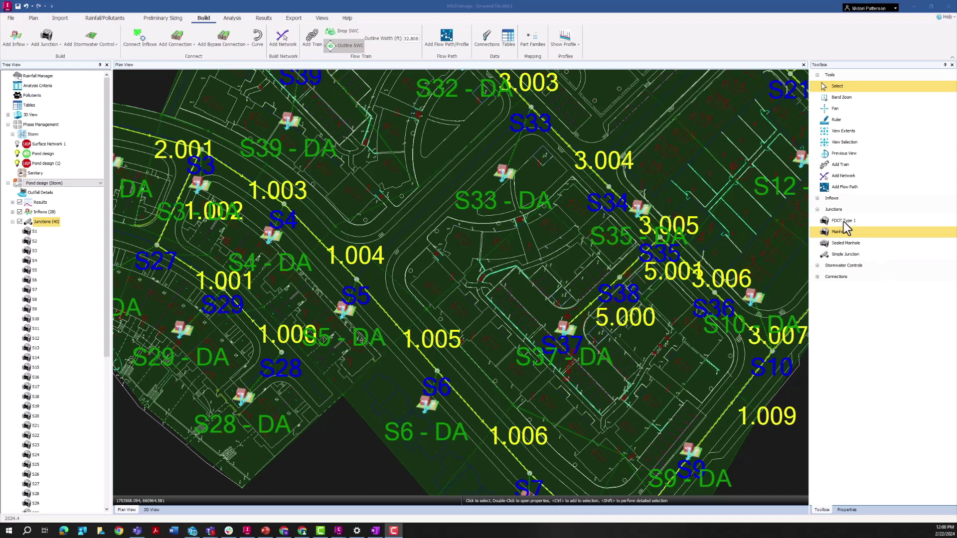
Select all junctions and change their template to FDOT Type 1, keeping their current names.
right_click(37, 225)
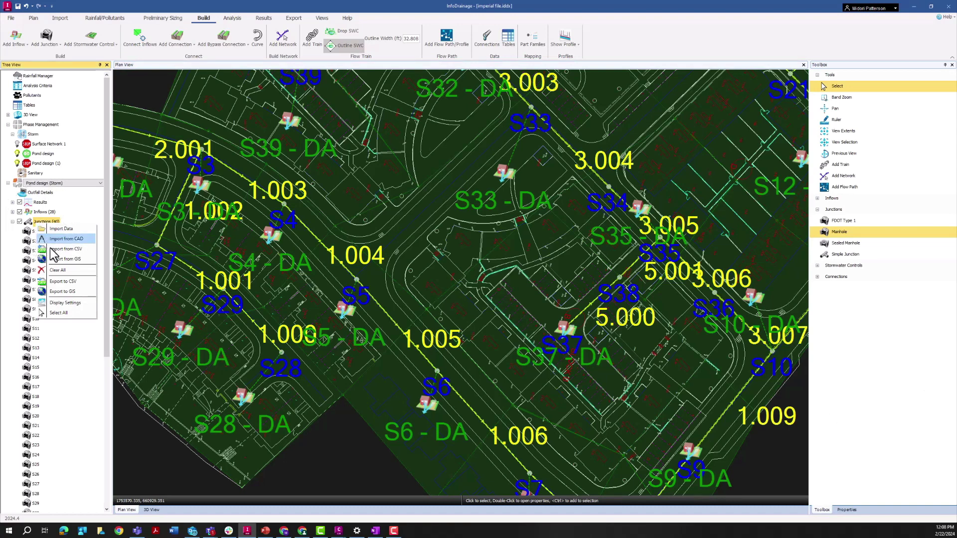
click(63, 312)
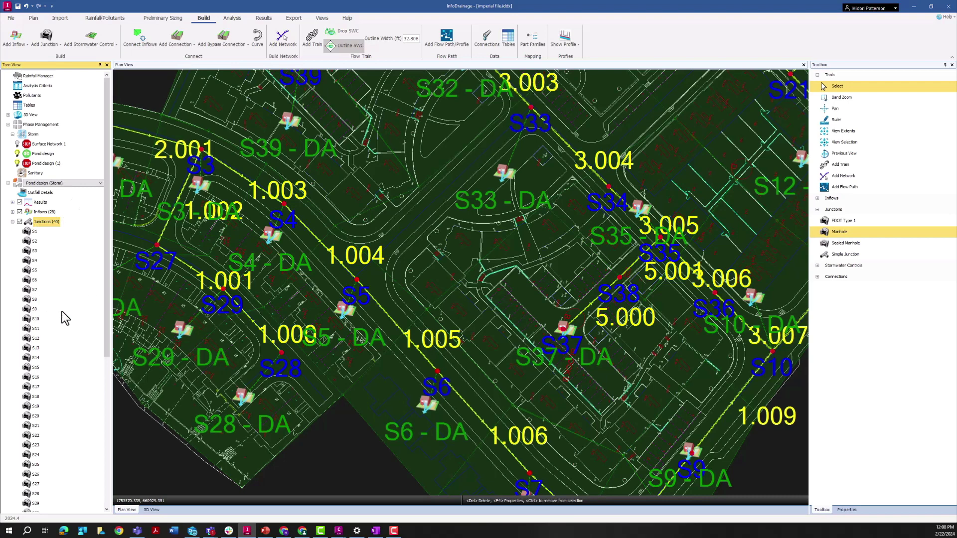
right_click(224, 290)
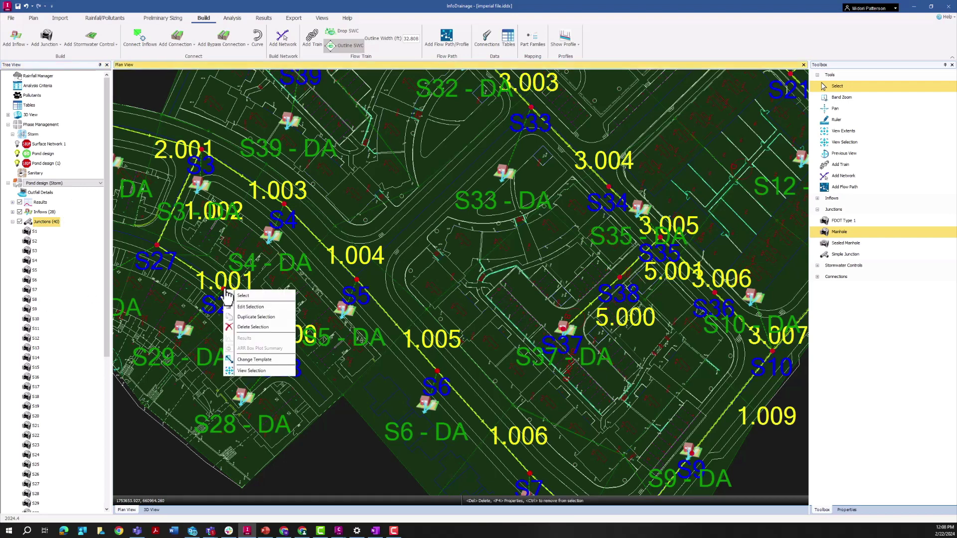
click(250, 367)
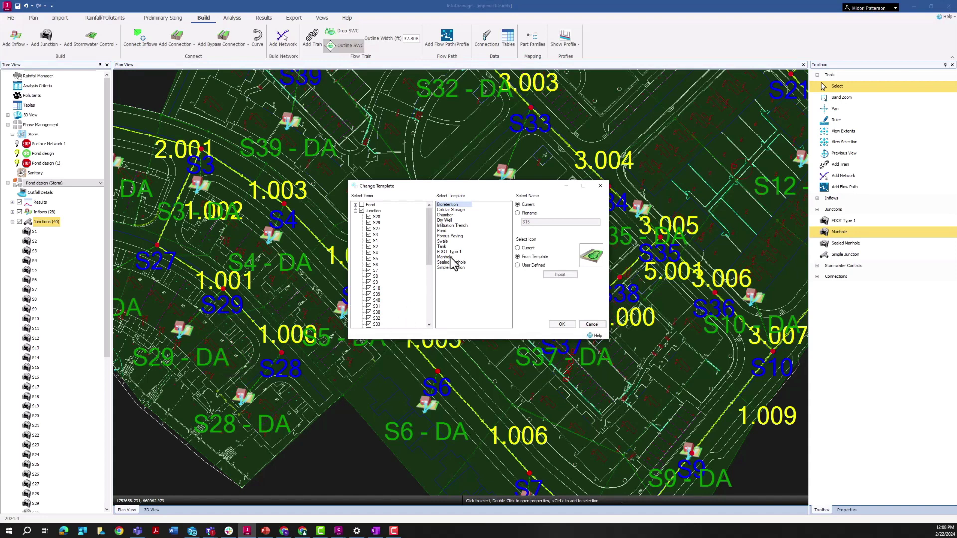
click(451, 252)
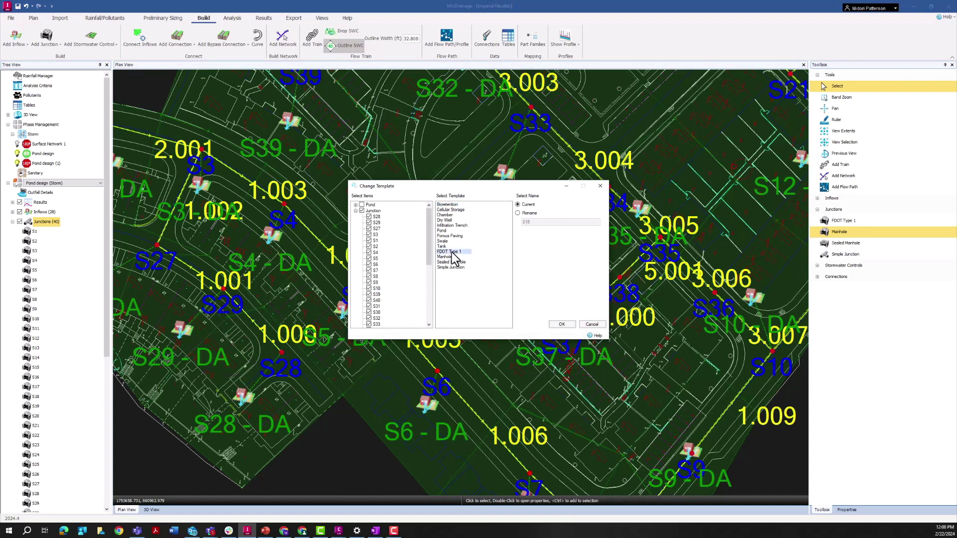
click(562, 324)
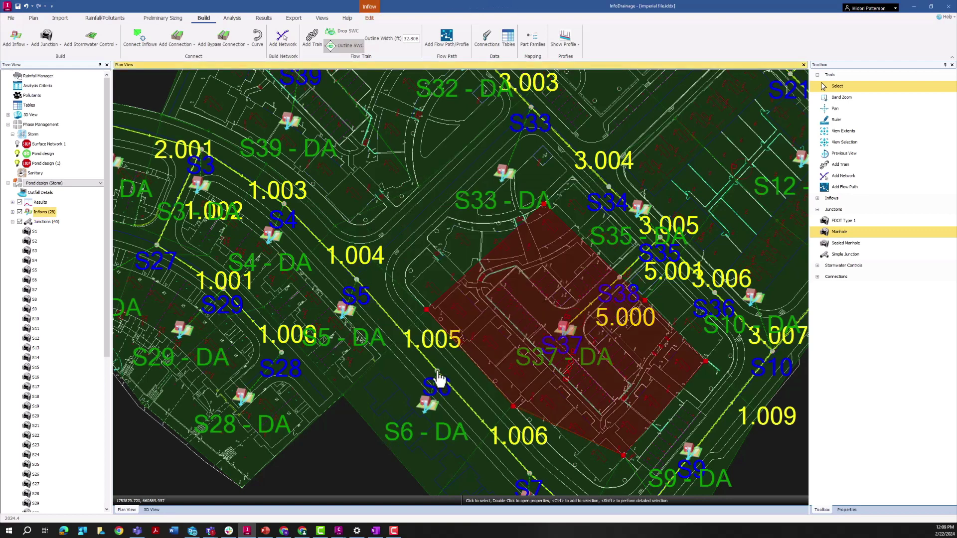
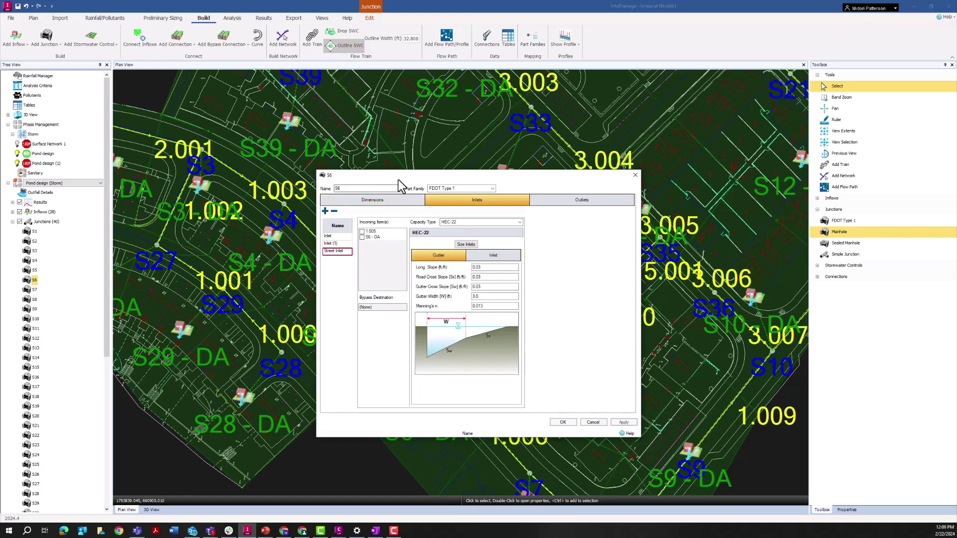
Assign the S6 - DA incoming item to the Street Inlet of manhole S6.
drag(397, 175, 538, 160)
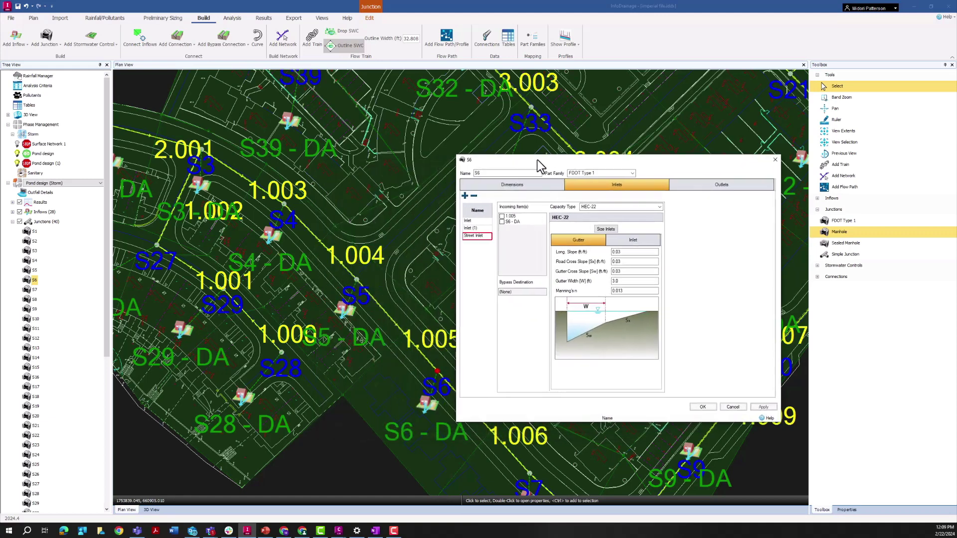
click(486, 229)
click(476, 236)
click(504, 230)
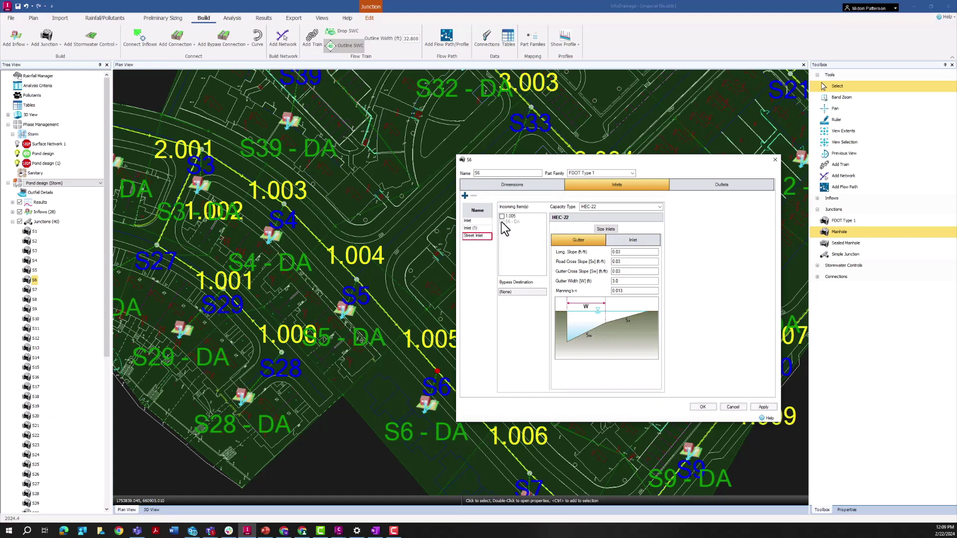
Delete the extra inlet, Inlet (1), from manhole S6 and check the incoming items of the plain Inlet.
click(481, 229)
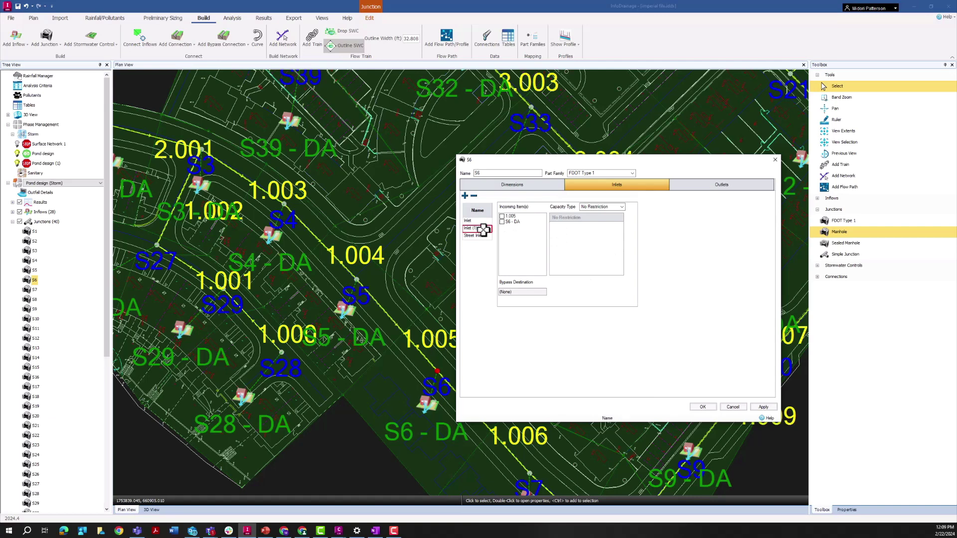
click(484, 220)
drag(513, 161, 568, 150)
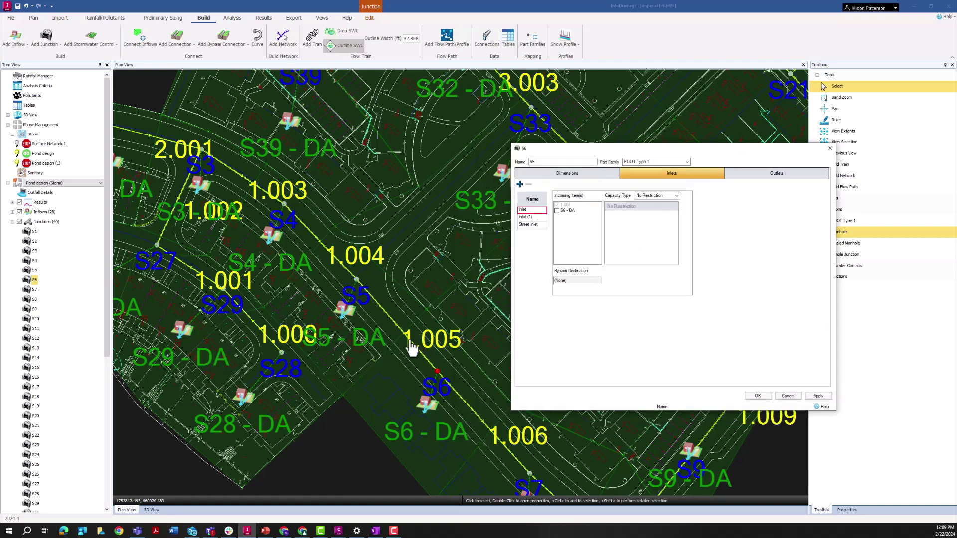
click(527, 217)
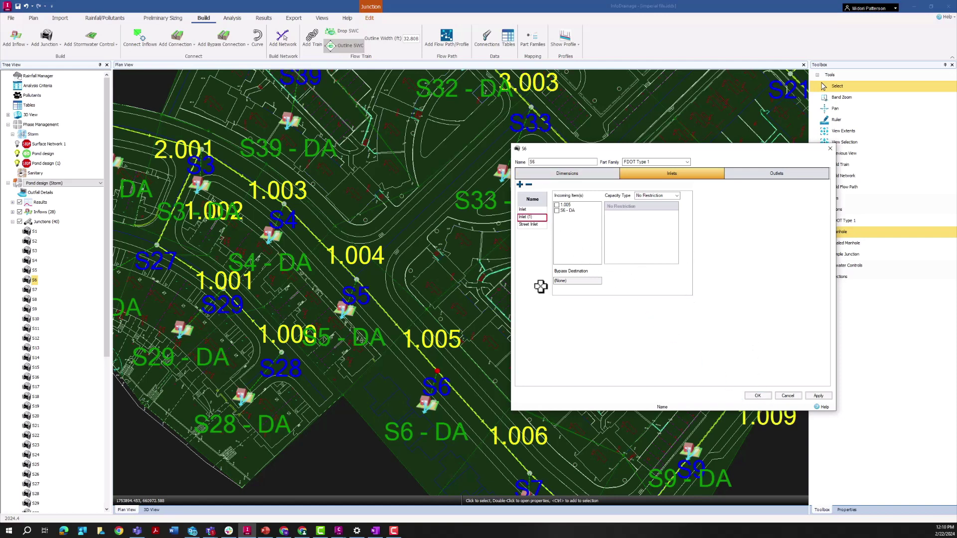
click(525, 217)
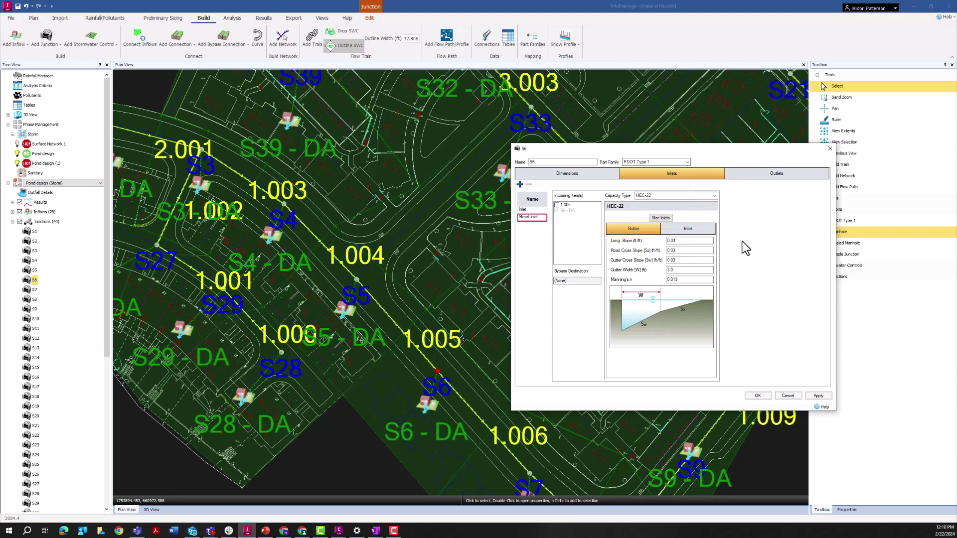
click(527, 210)
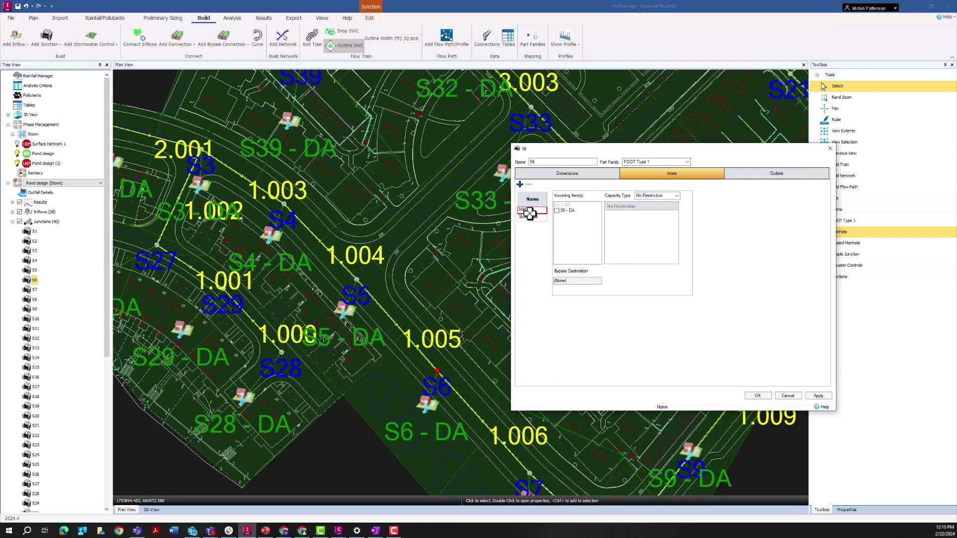
drag(553, 151, 545, 142)
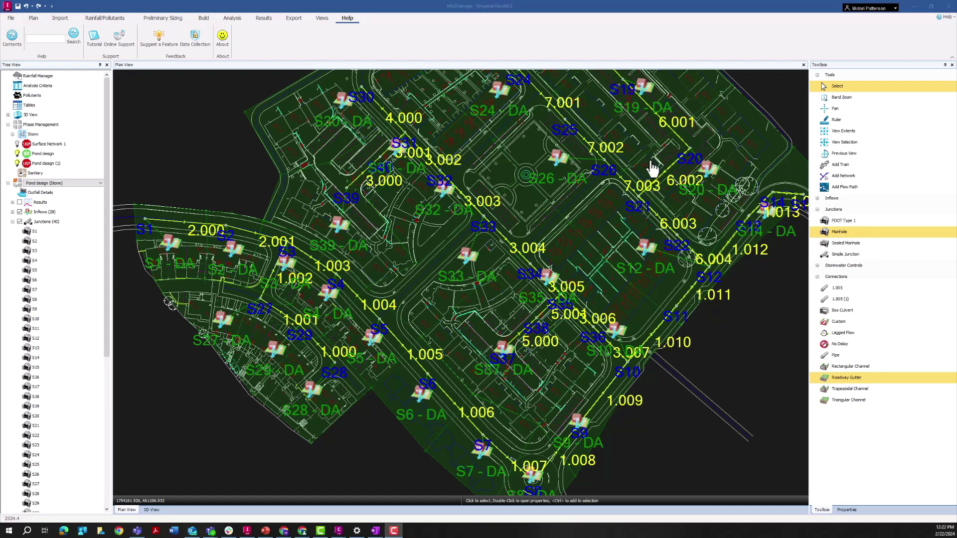
Make FDOT Type 1 the default junction type for new junctions.
click(840, 222)
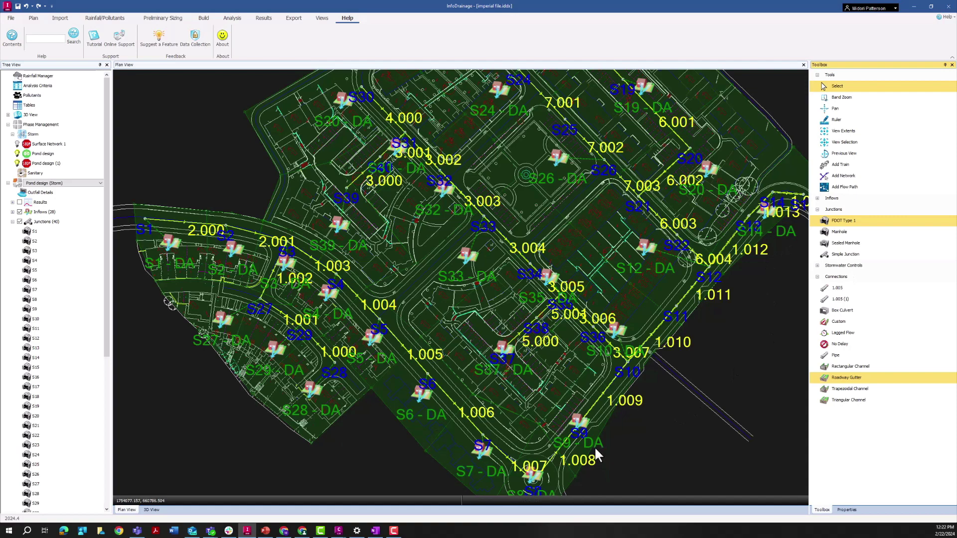
Open manhole S5 and check the incoming items and bypass destination of its Inlet and Street Inlet.
scroll(363, 349, up, 3)
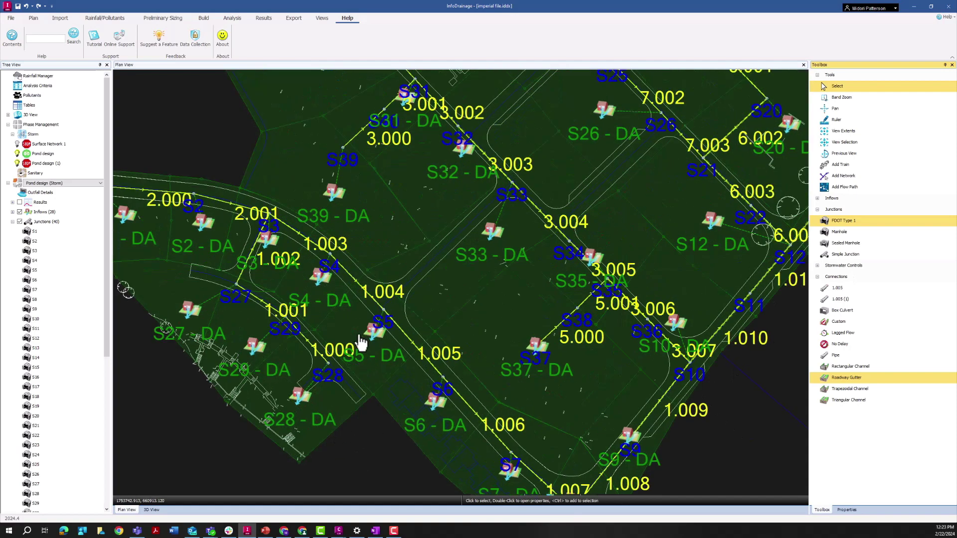
scroll(359, 342, up, 2)
click(421, 288)
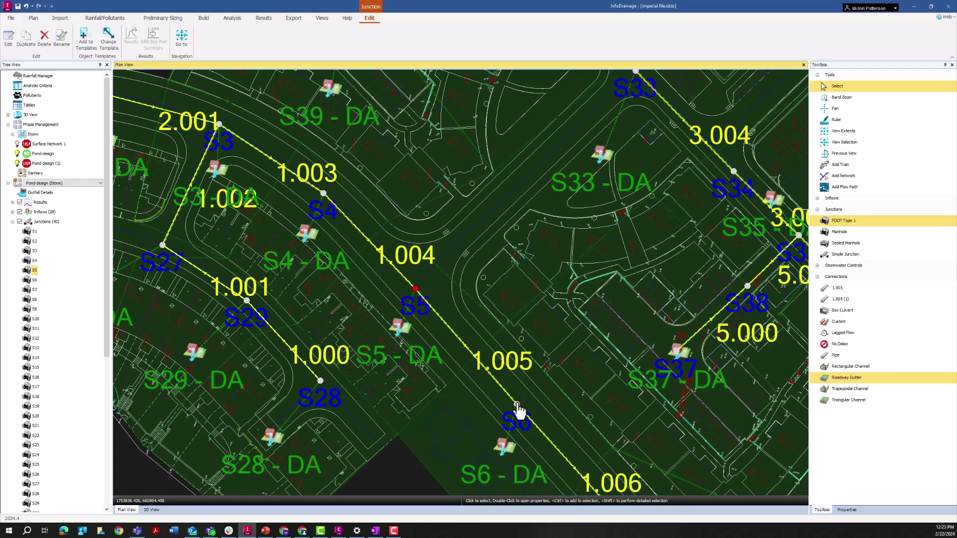
double_click(416, 298)
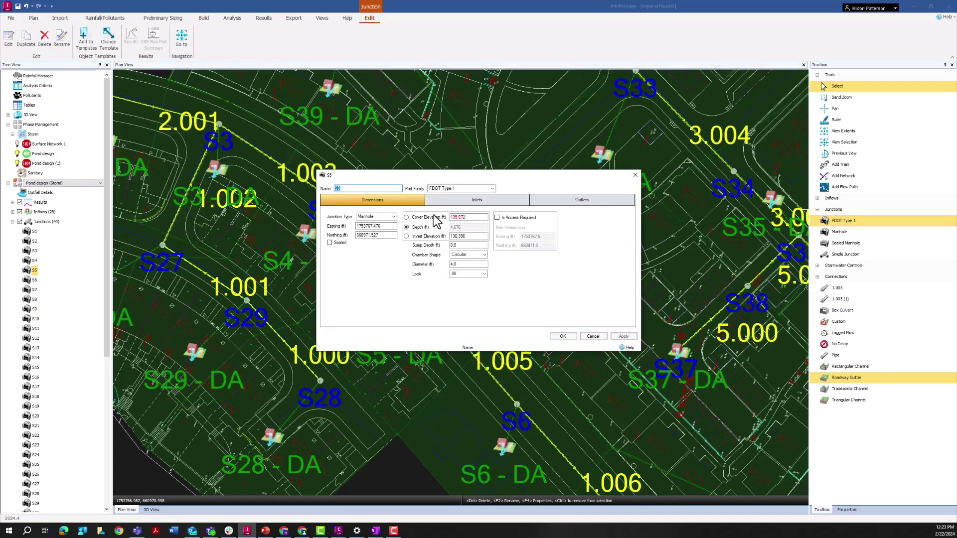
click(441, 201)
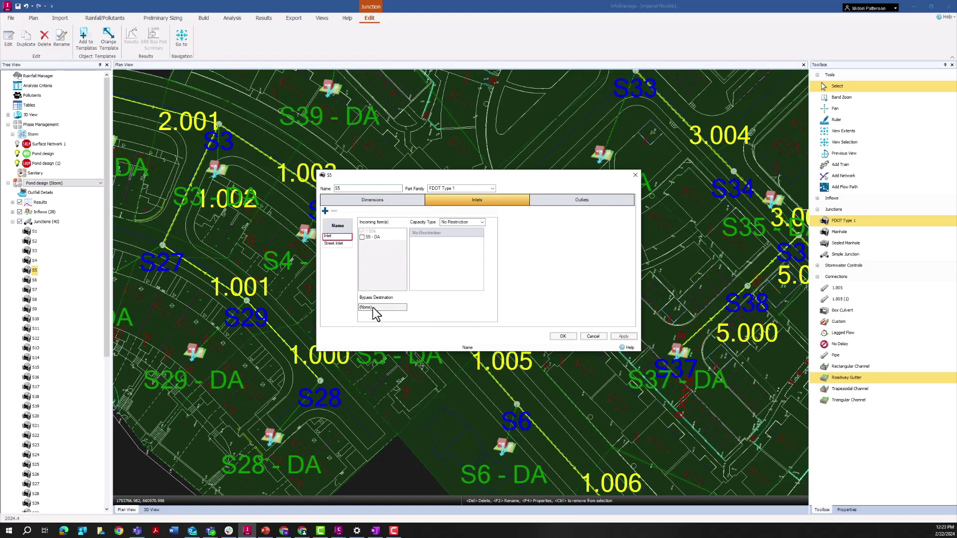
click(327, 244)
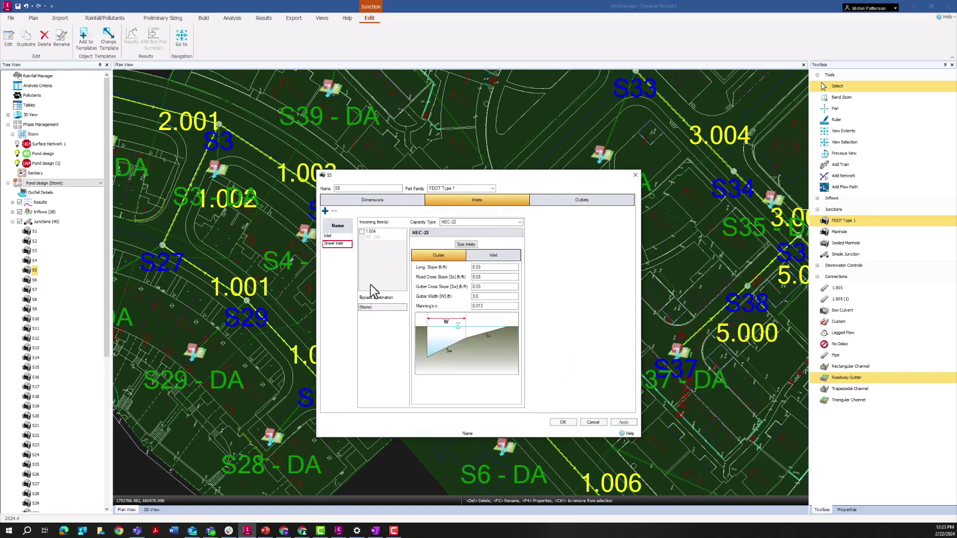
click(635, 175)
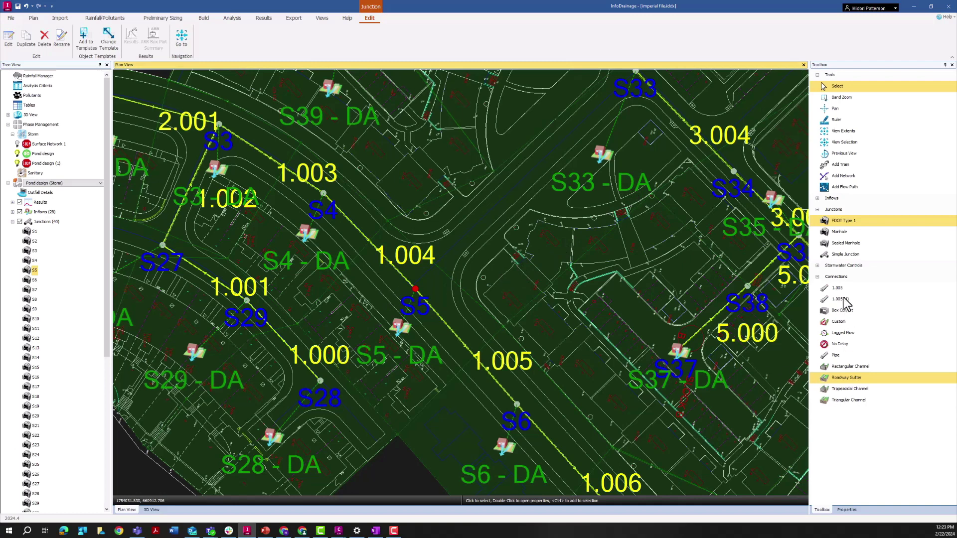
Add a Roadway Gutter bypass connection from the Street Inlet of S5 to the inlet of S6, with one intermediate point.
right_click(417, 297)
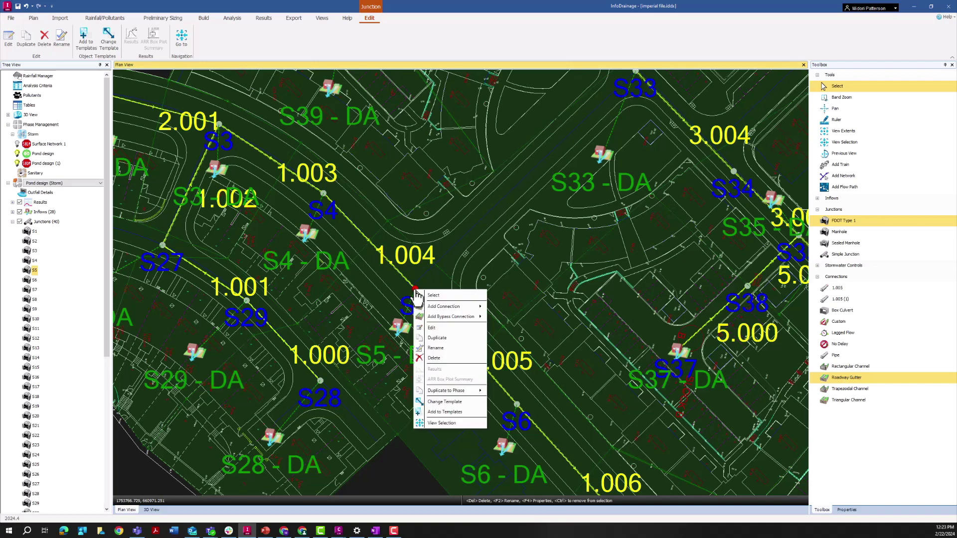
mouse_move(439, 319)
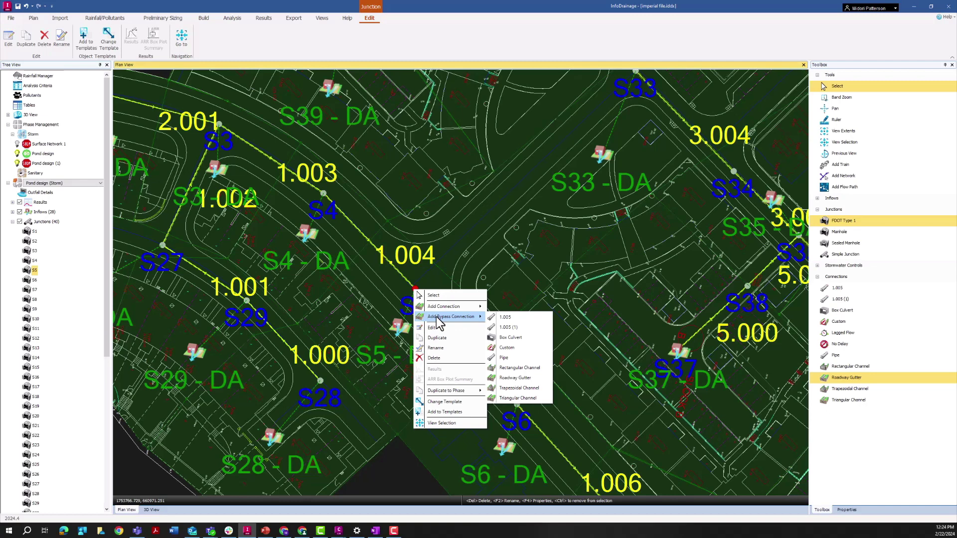
click(515, 379)
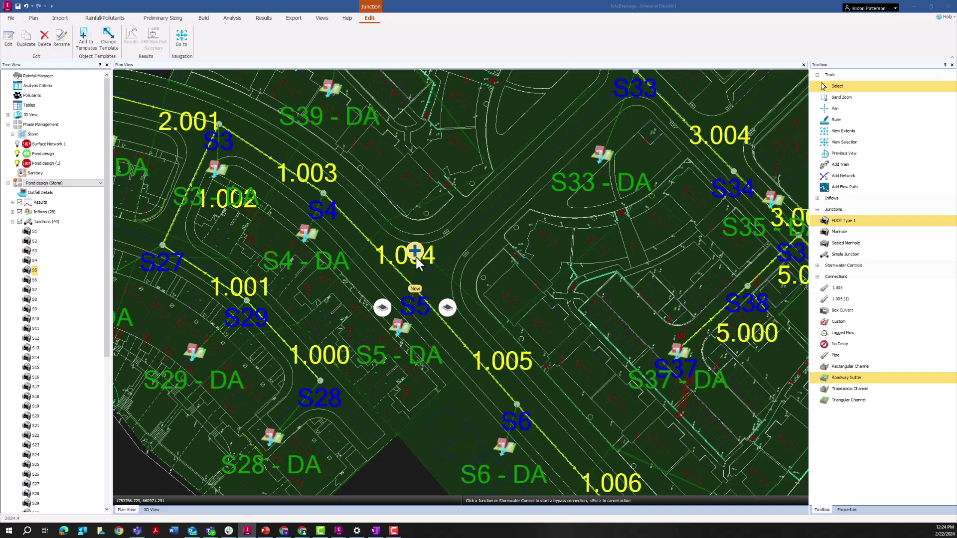
click(387, 309)
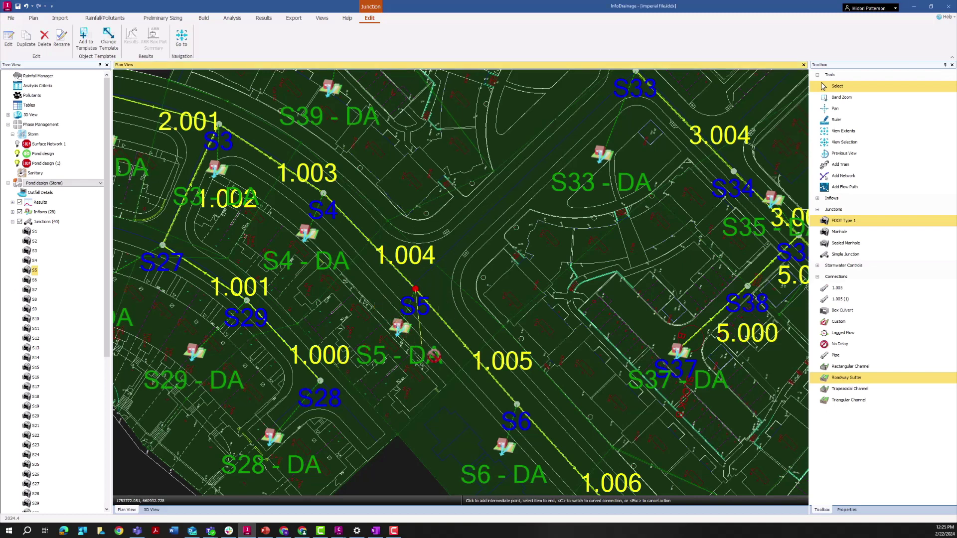
click(446, 367)
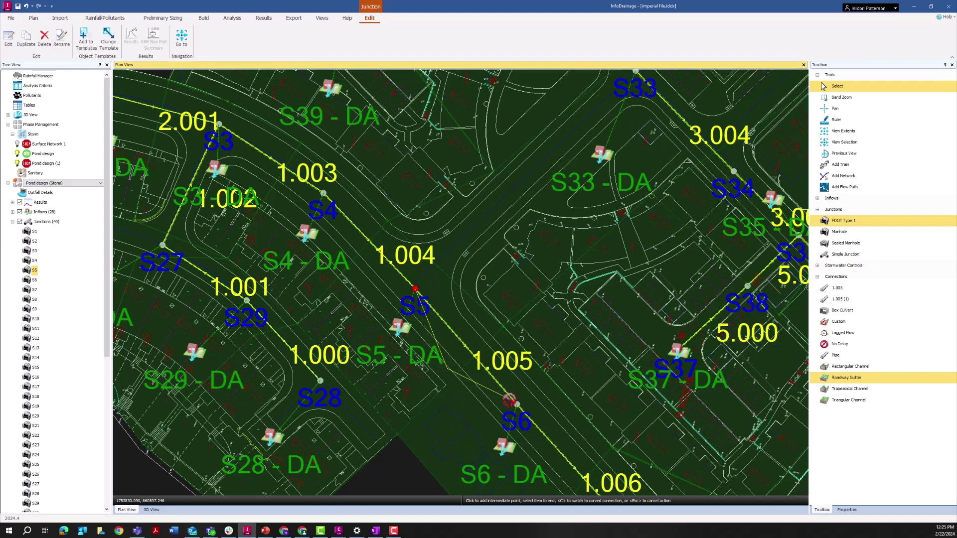
click(516, 401)
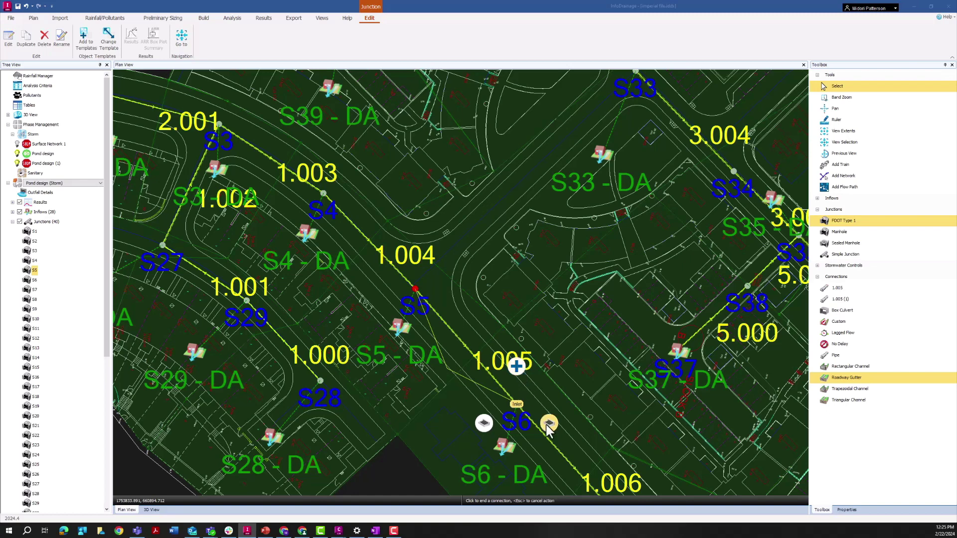
click(483, 422)
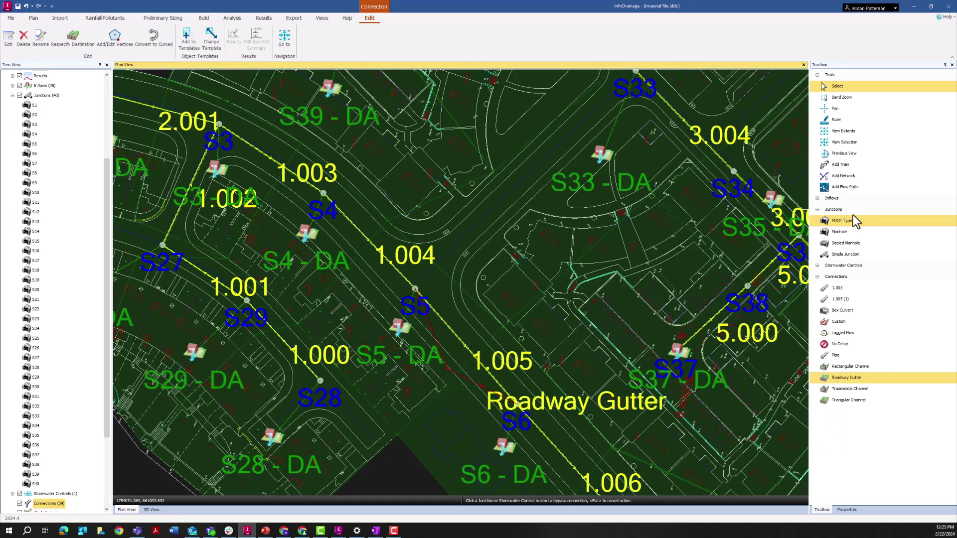
click(837, 87)
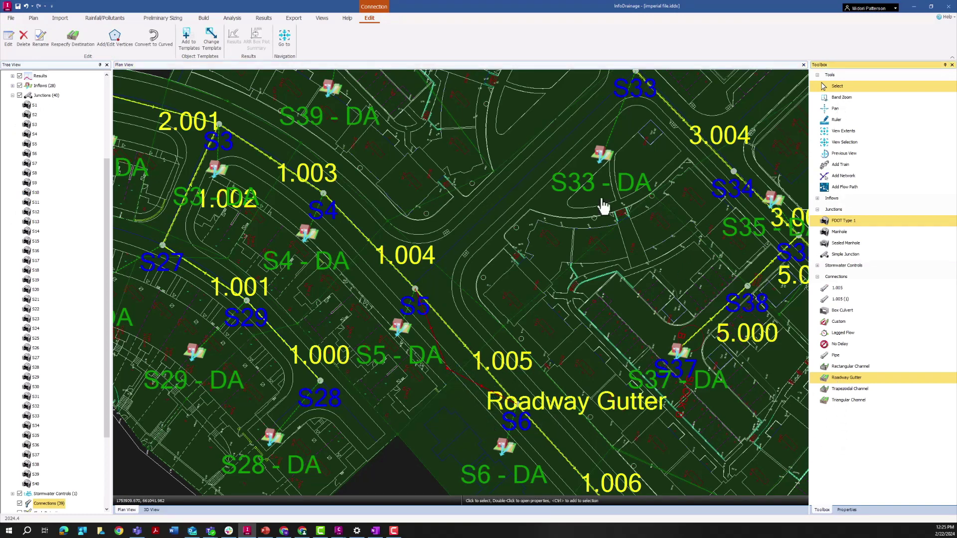
Review the properties of the Roadway Gutter bypass connection in the Connections table.
double_click(447, 371)
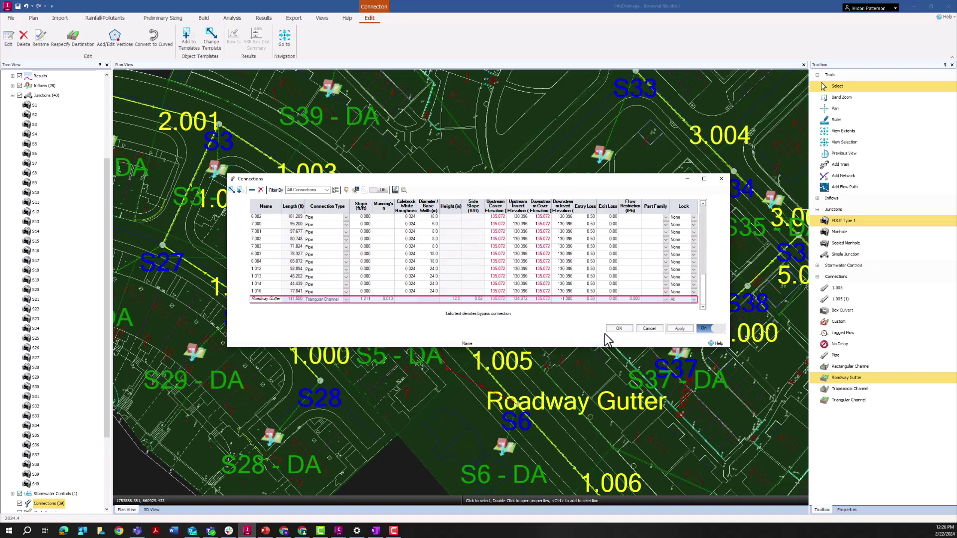
click(618, 329)
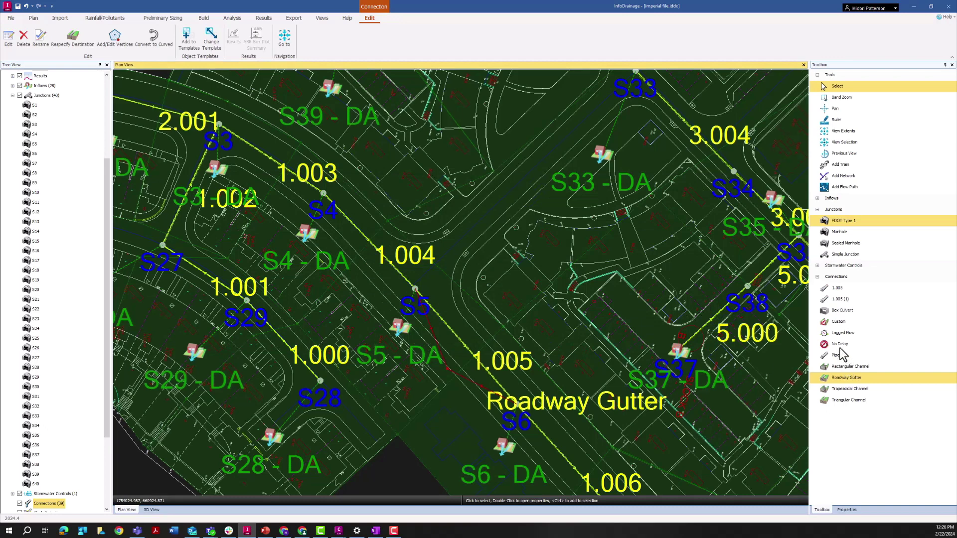
click(837, 323)
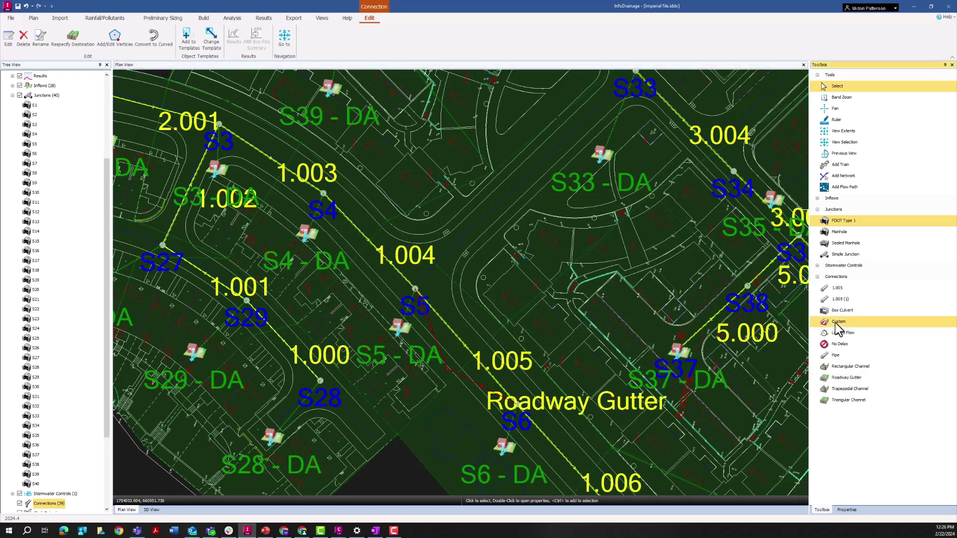
click(854, 390)
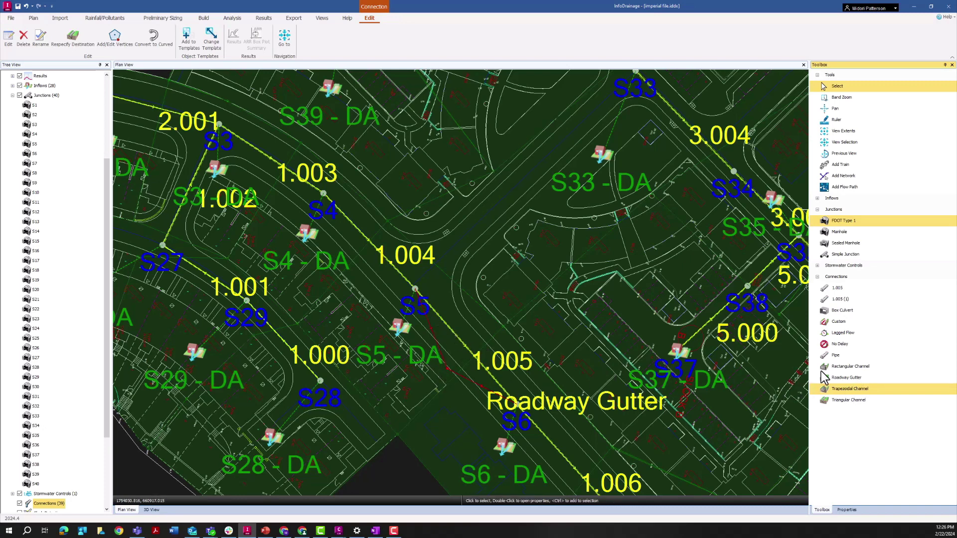
click(850, 380)
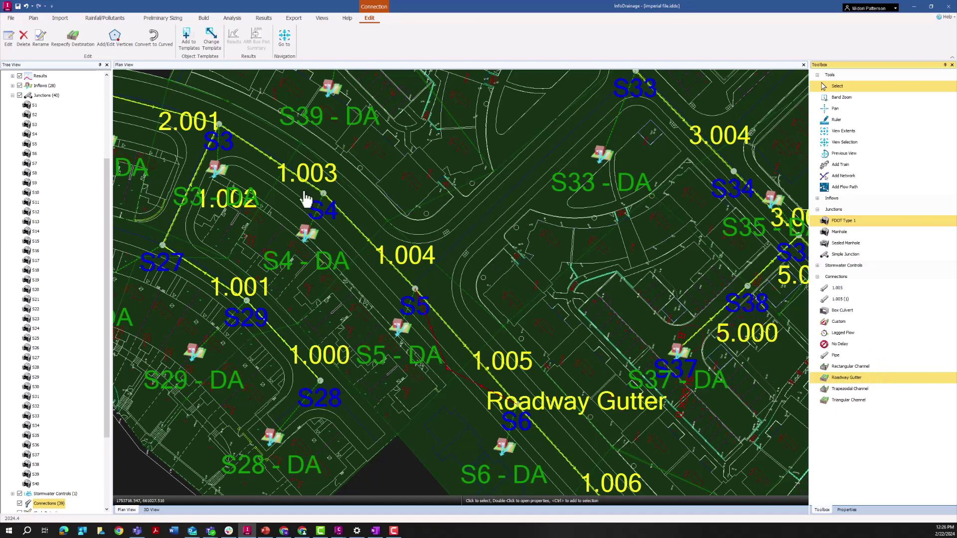
Examine the Roadway Gutter template under the triangular channel connections in the Object Templates.
click(9, 19)
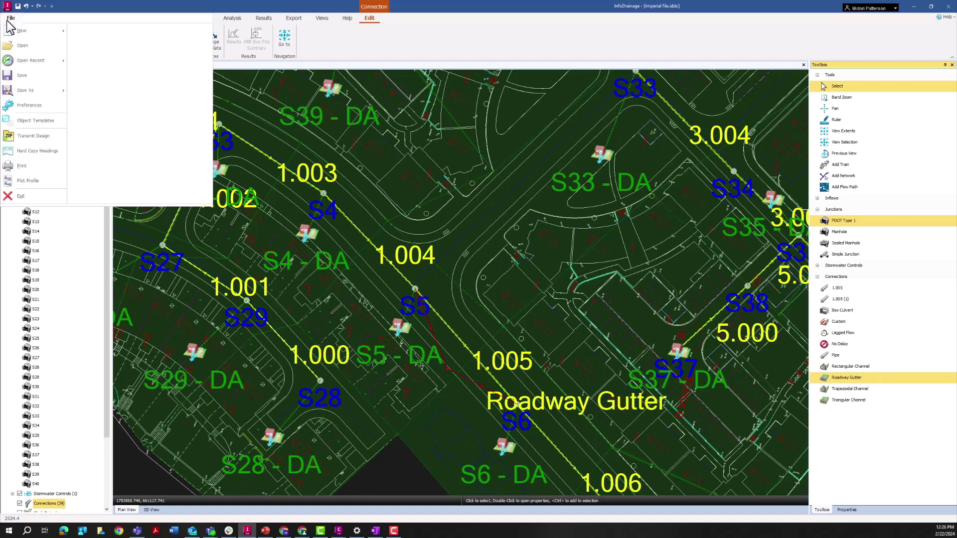
click(33, 121)
click(323, 222)
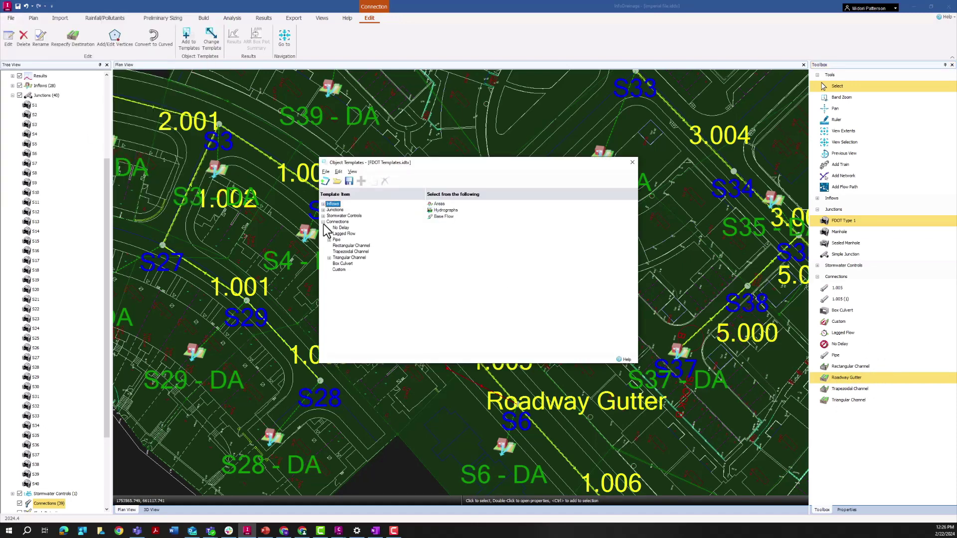
click(329, 257)
click(349, 264)
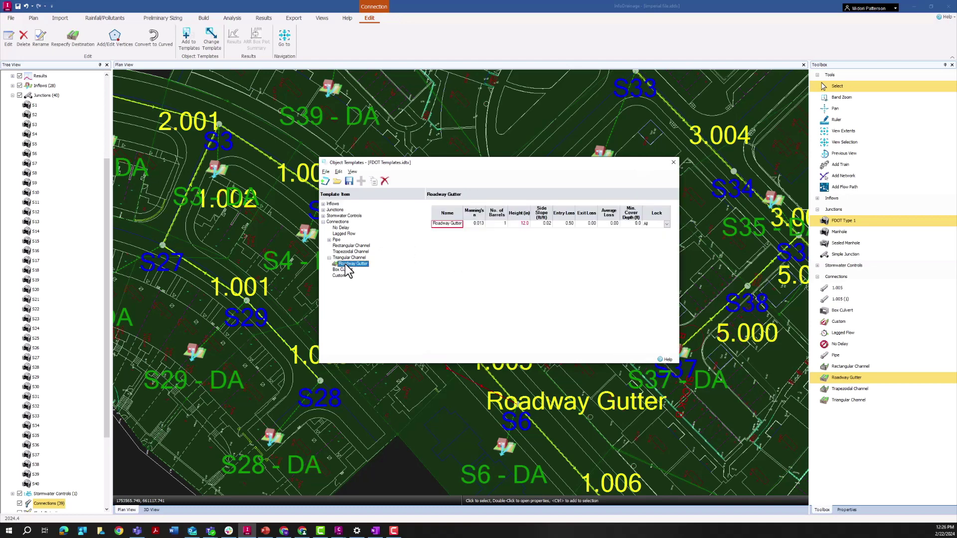
click(673, 163)
Check the bypass destination of the Street Inlet on manhole S5.
click(415, 289)
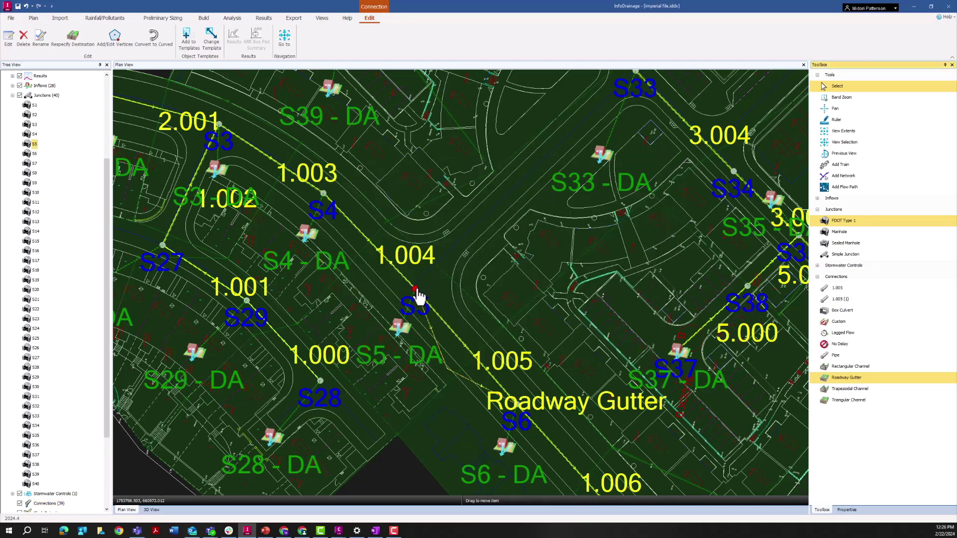
double_click(418, 292)
click(441, 199)
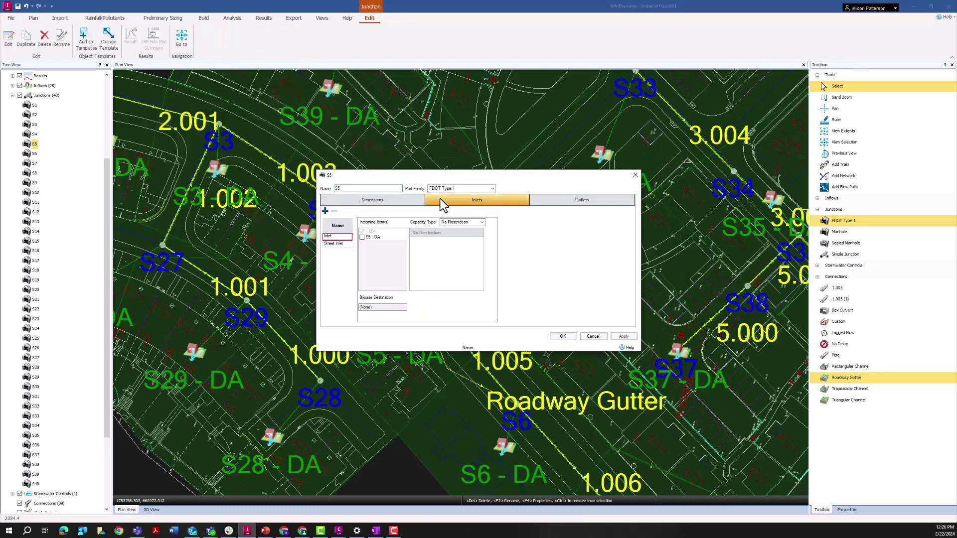
click(334, 237)
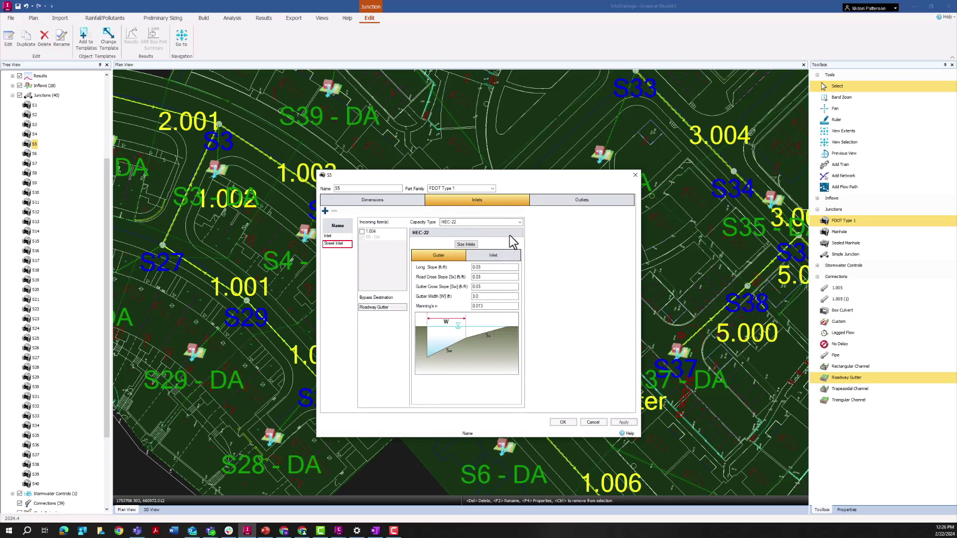
click(386, 309)
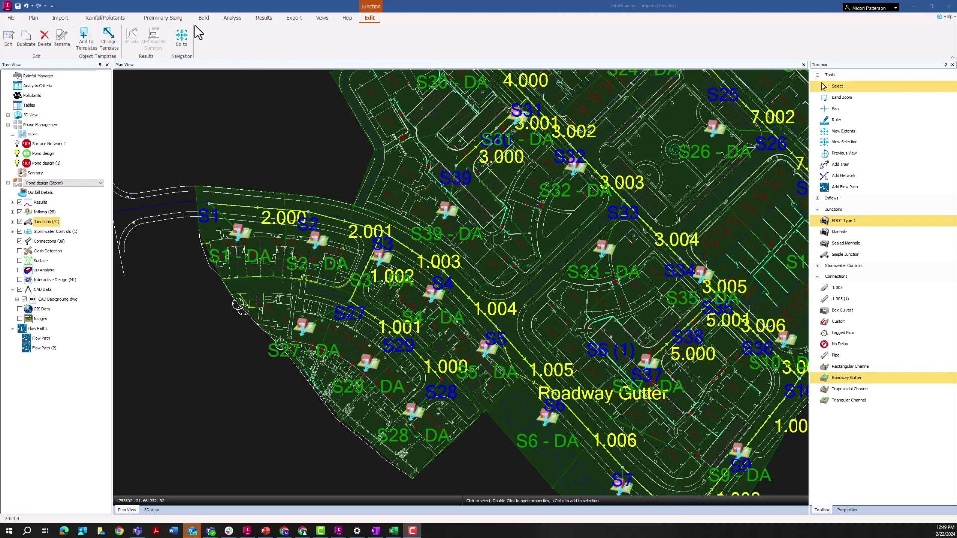
Open the preliminary sizing of the inlets and bring up its export to an Excel file.
click(181, 21)
click(265, 40)
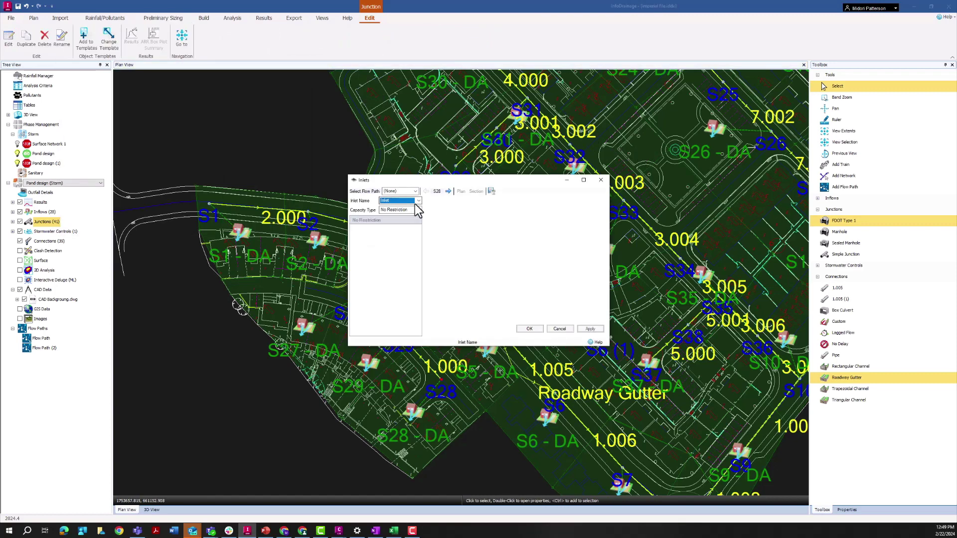
click(491, 192)
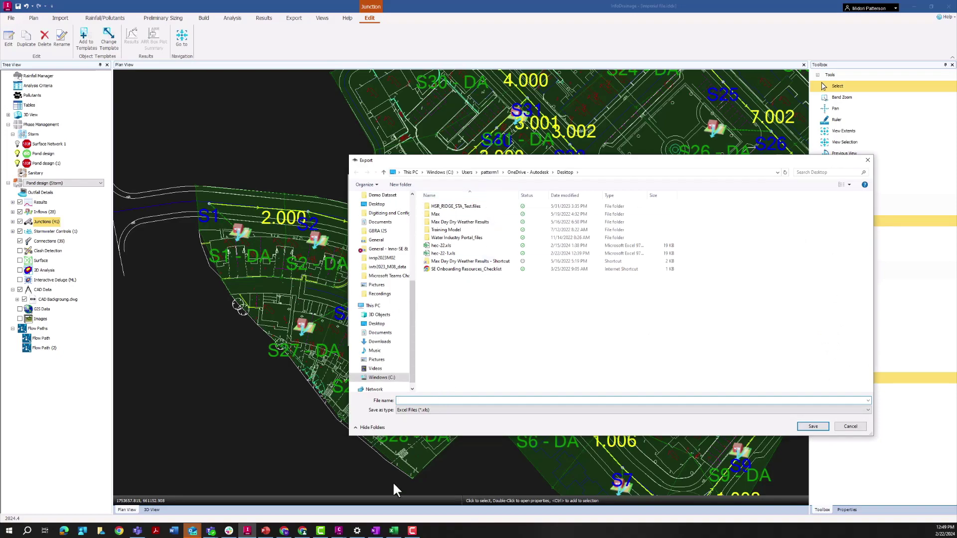
Switch to Excel to review the exported inlet results in hec22.xls, and leave the export and inlet sizing without saving.
click(394, 531)
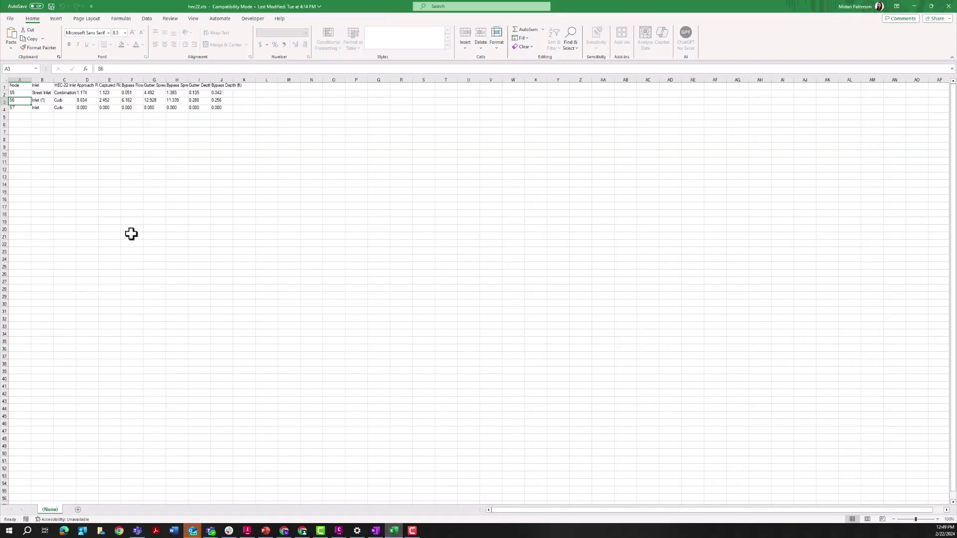
drag(24, 92, 218, 108)
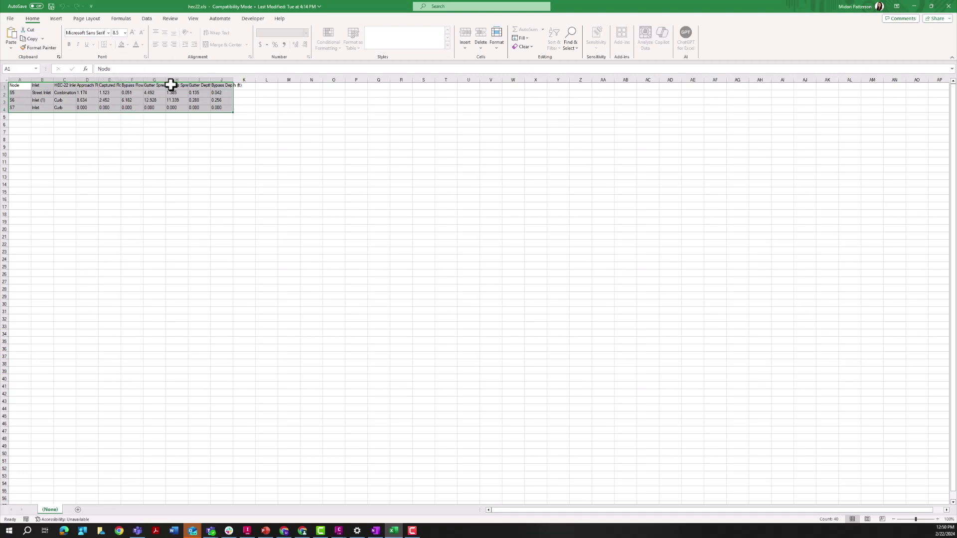
click(948, 10)
click(837, 424)
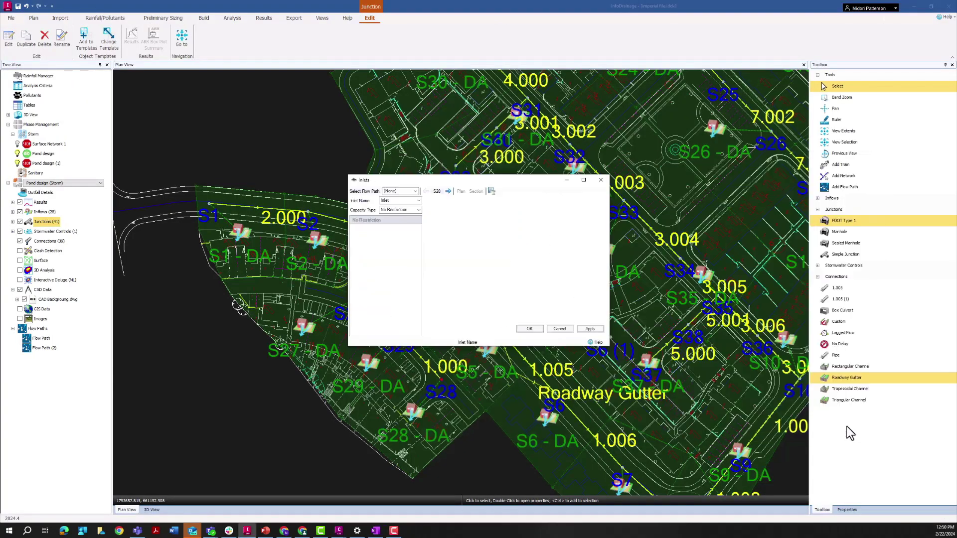
click(560, 329)
Open the print report setup and examine the report items available for the junctions.
click(10, 19)
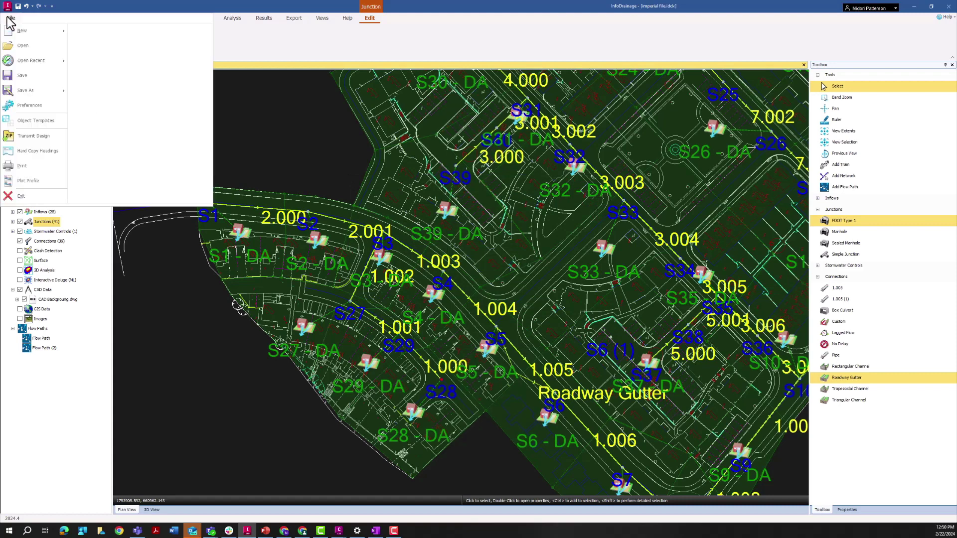
click(28, 172)
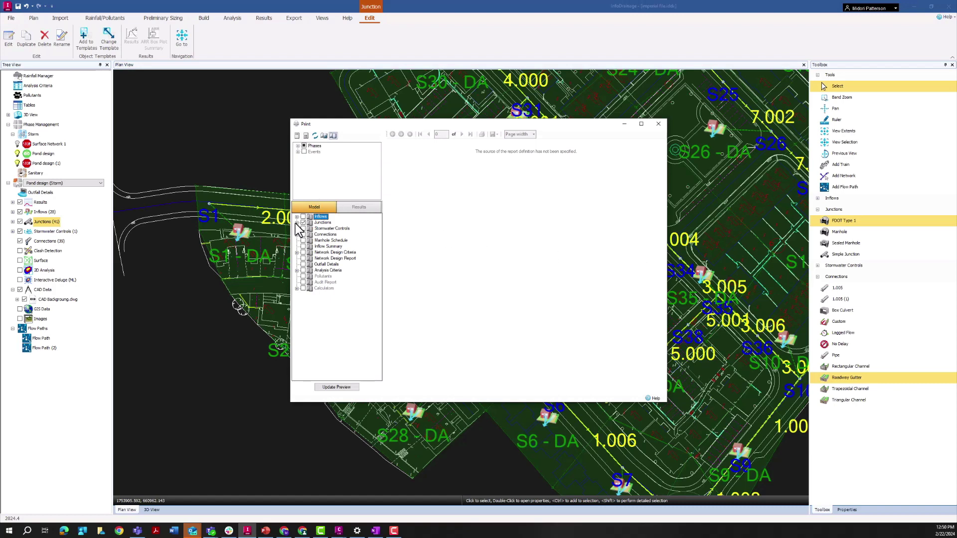
click(296, 222)
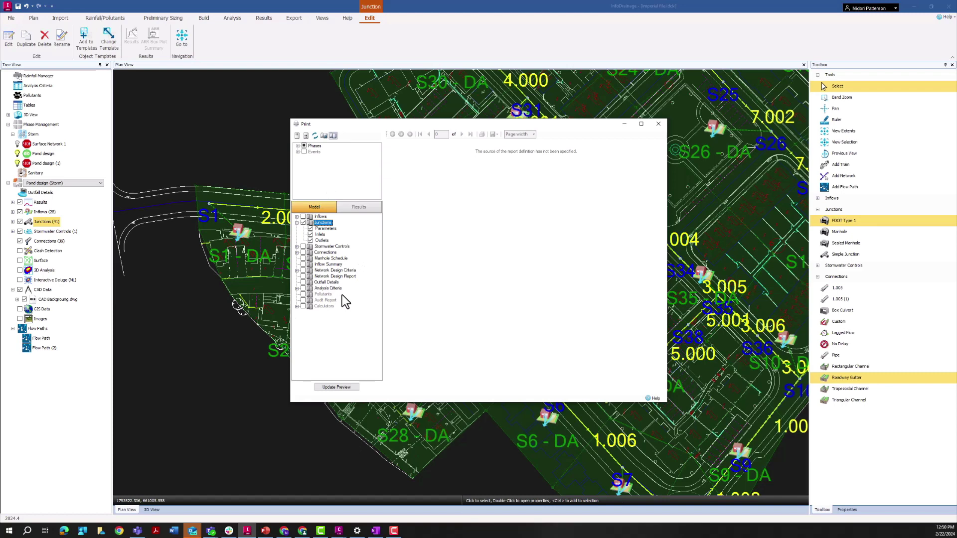
Expand the phases to check that Pond design is included, and generate the report preview for its junctions.
click(298, 146)
click(305, 152)
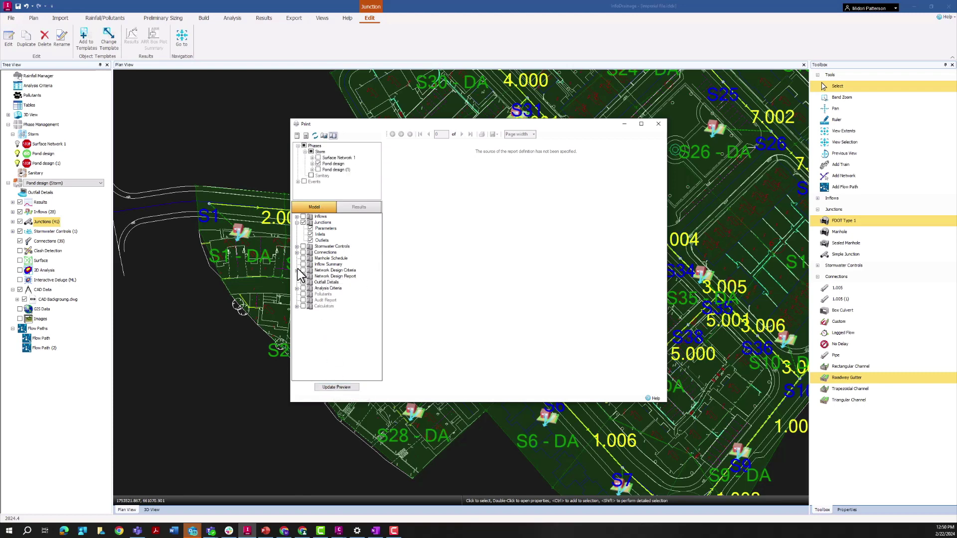
click(340, 389)
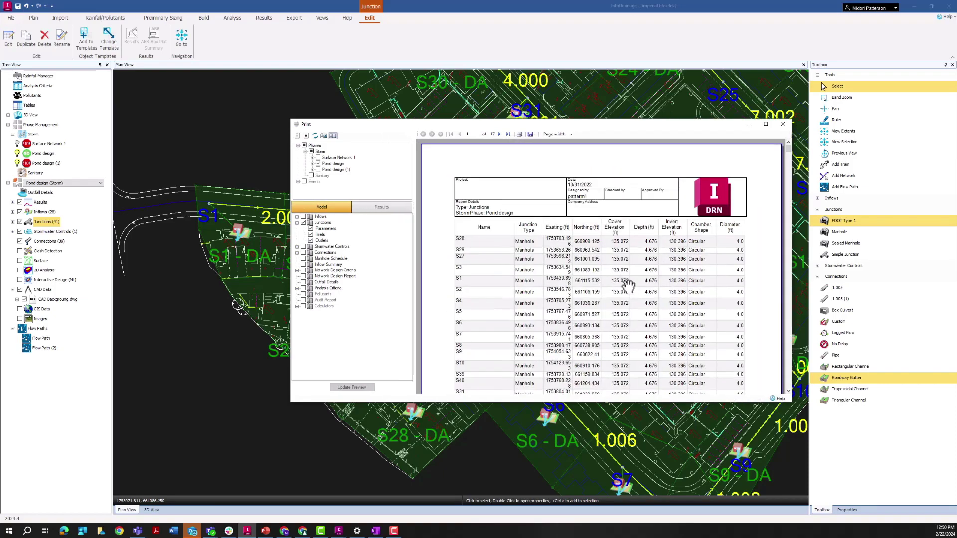
Enlarge the print preview and read through the junctions report to the inlet, gutter and curb details of S28, S29, S27 and S3.
click(765, 124)
scroll(430, 244, down, 6)
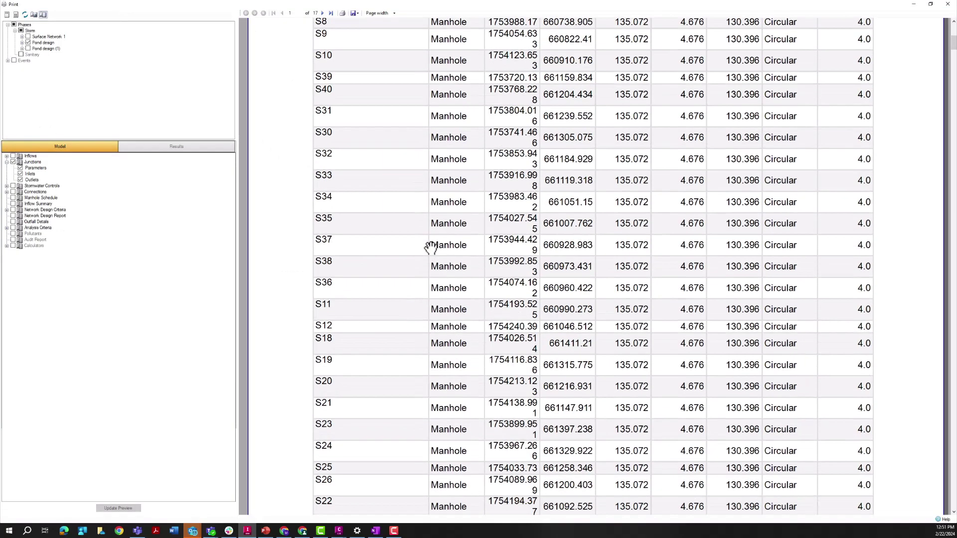
scroll(431, 248, down, 15)
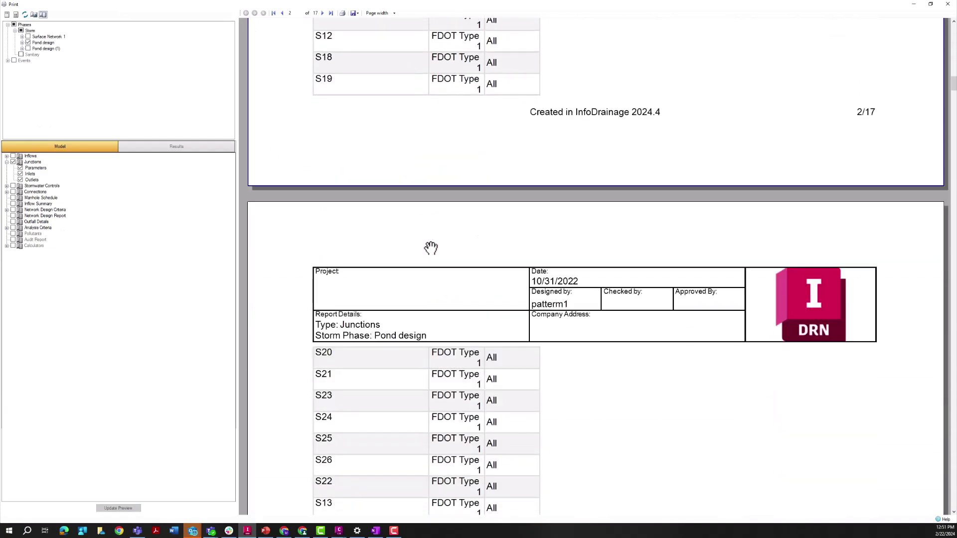
scroll(431, 248, down, 12)
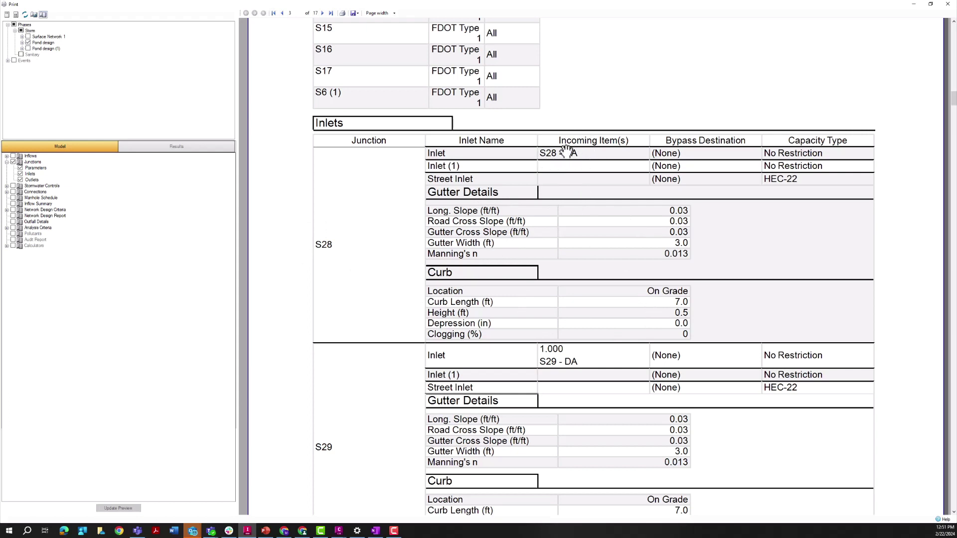
scroll(639, 224, down, 3)
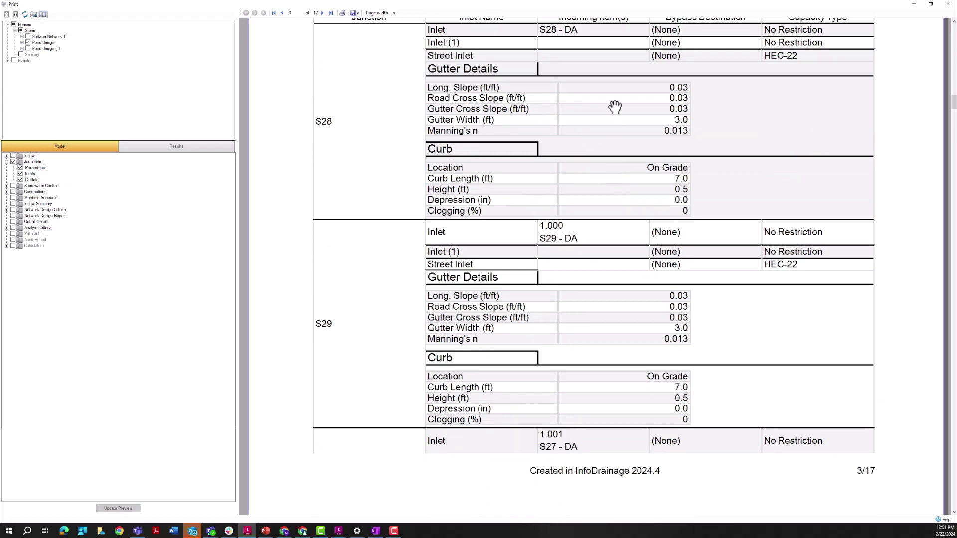
scroll(542, 333, down, 9)
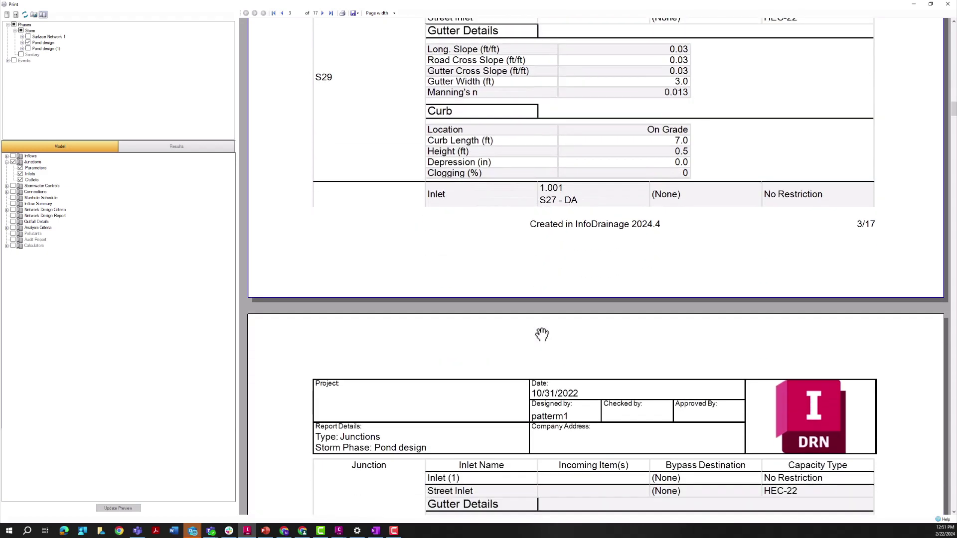
scroll(543, 332, down, 2)
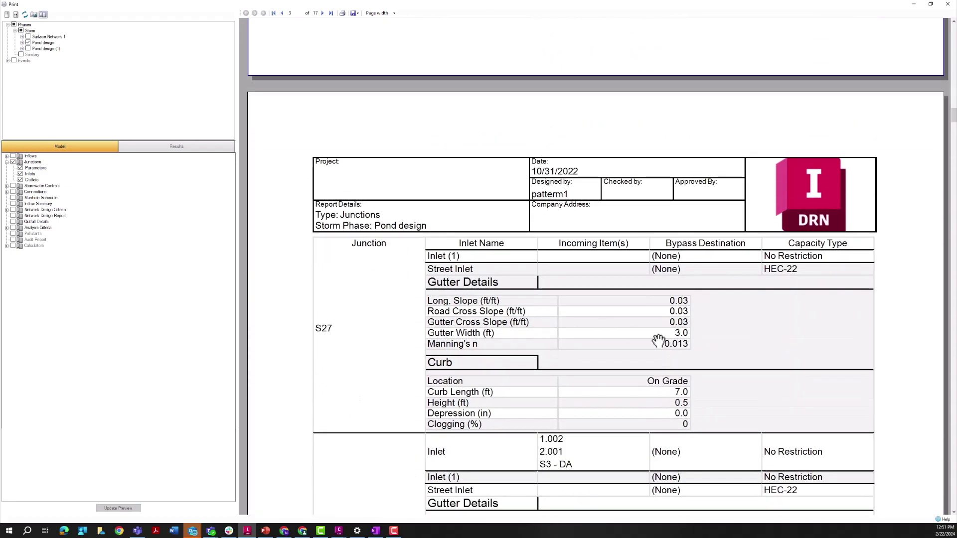
scroll(552, 327, down, 5)
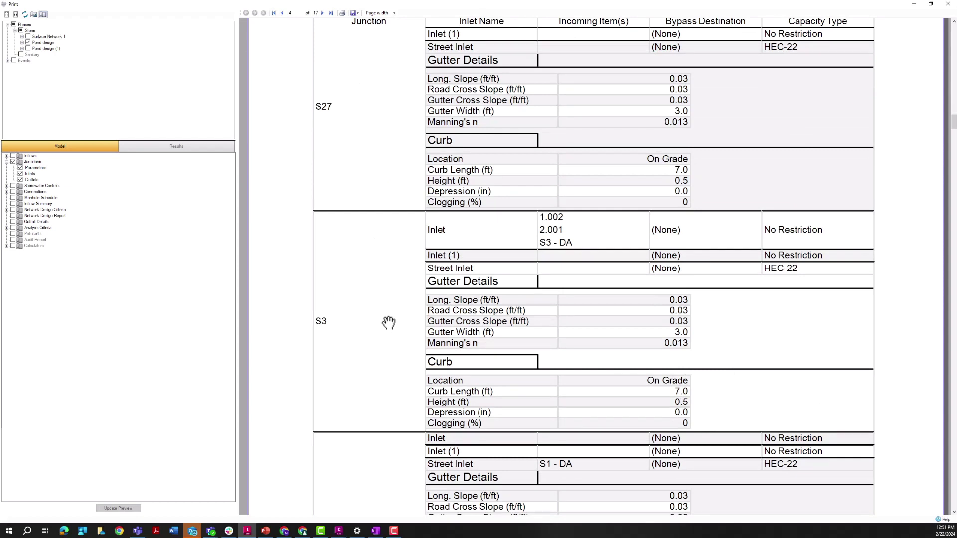
Check the file formats offered for saving the junctions report, and close the print preview without exporting.
click(355, 14)
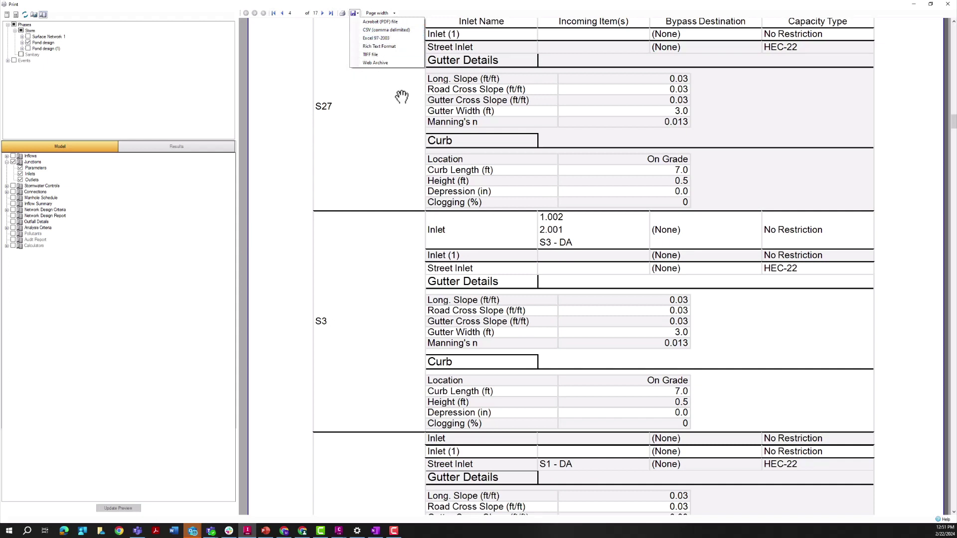
click(922, 117)
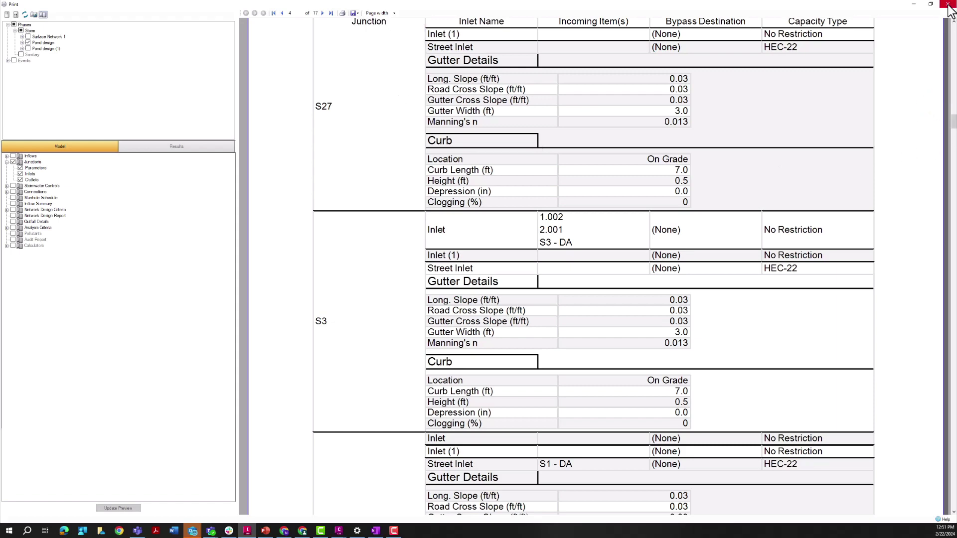
click(948, 7)
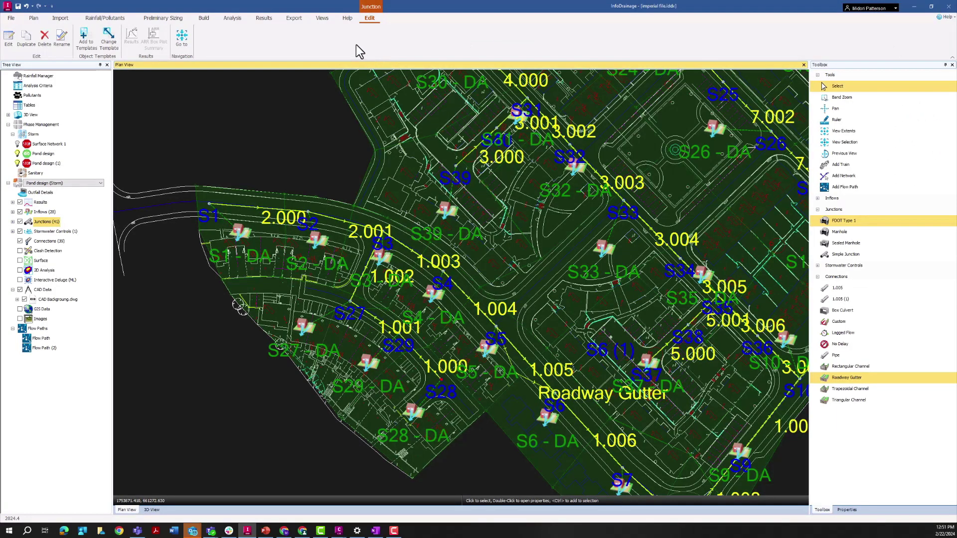
Look through the results and export commands, and open the data tables on the junctions of the Pond design phase.
click(264, 19)
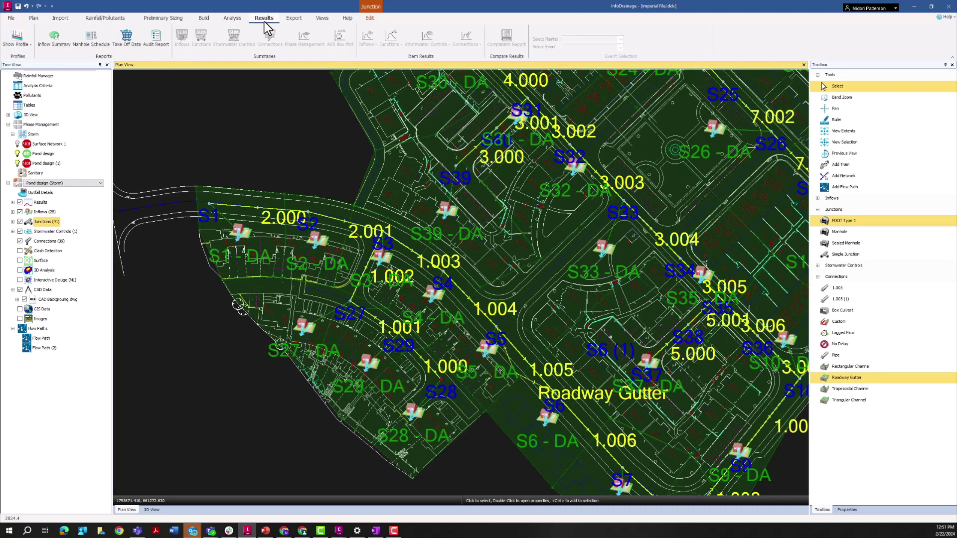
click(294, 19)
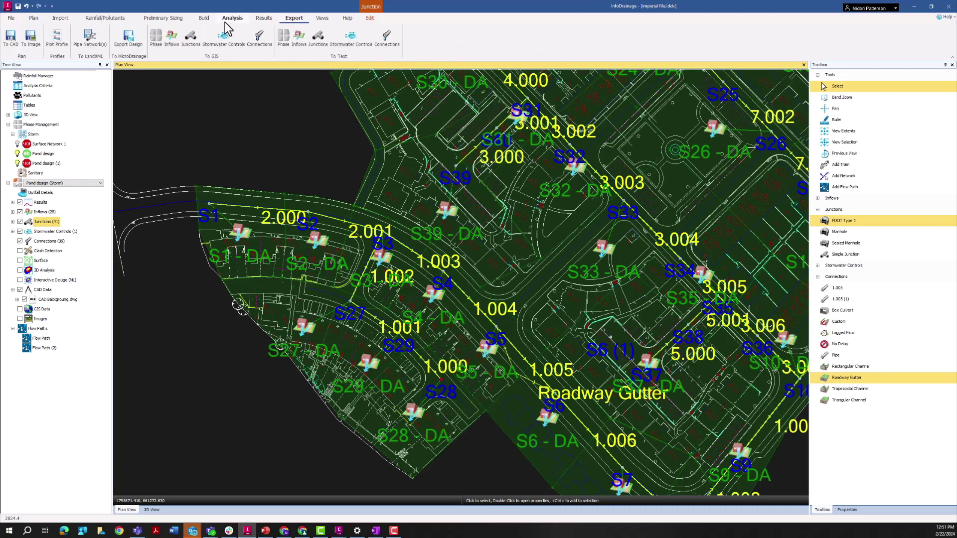
click(204, 18)
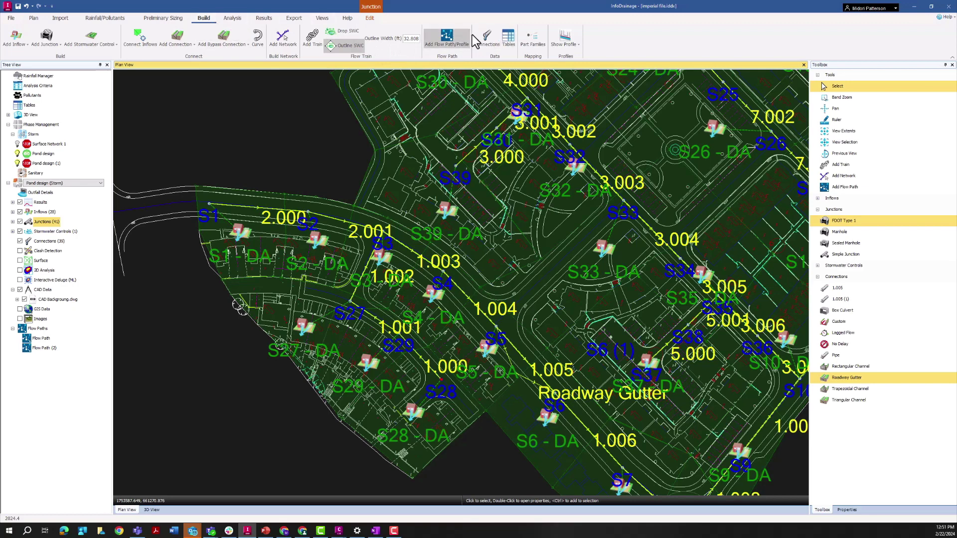
click(514, 43)
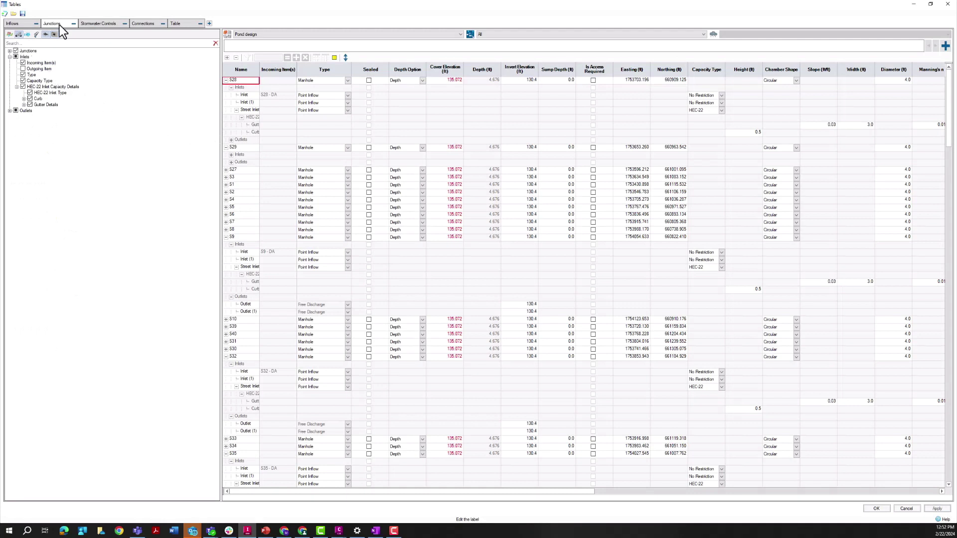
Widen the Name column of the junctions table and bring up the table's export options beside the HEC-22 inlet data.
click(23, 81)
drag(258, 73, 303, 74)
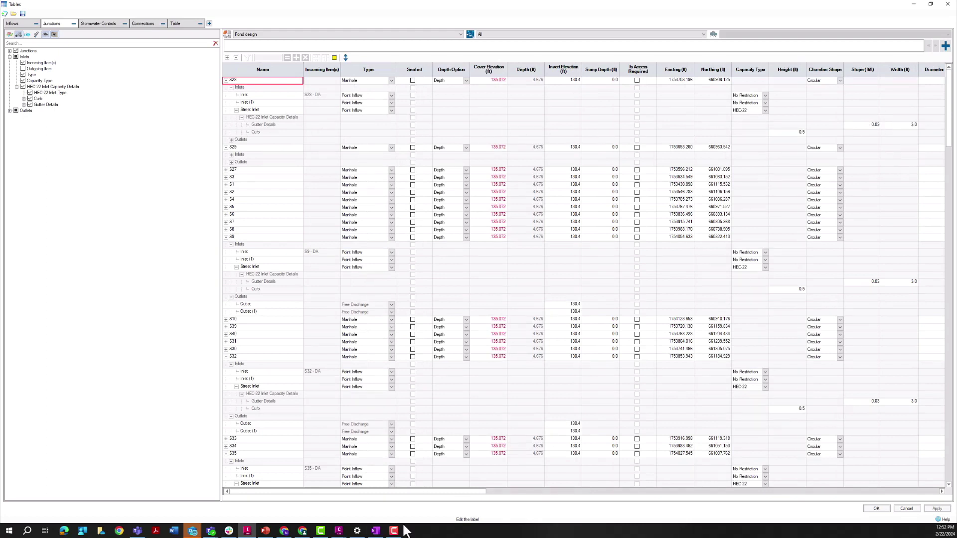
drag(408, 492, 530, 477)
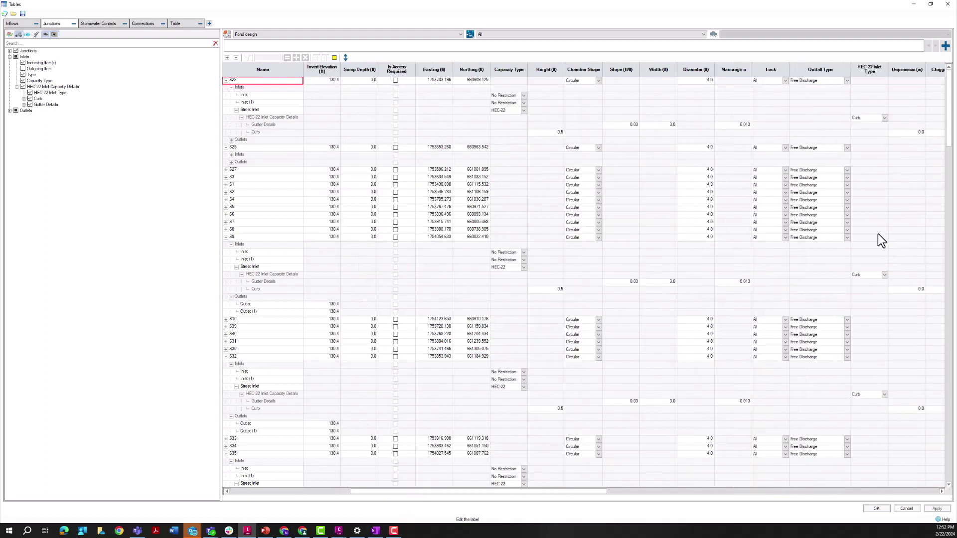
right_click(660, 105)
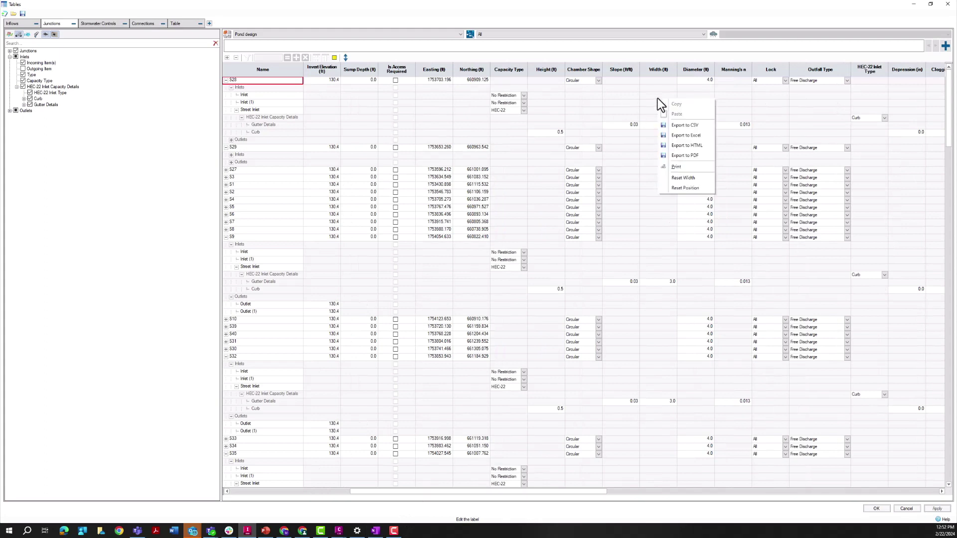